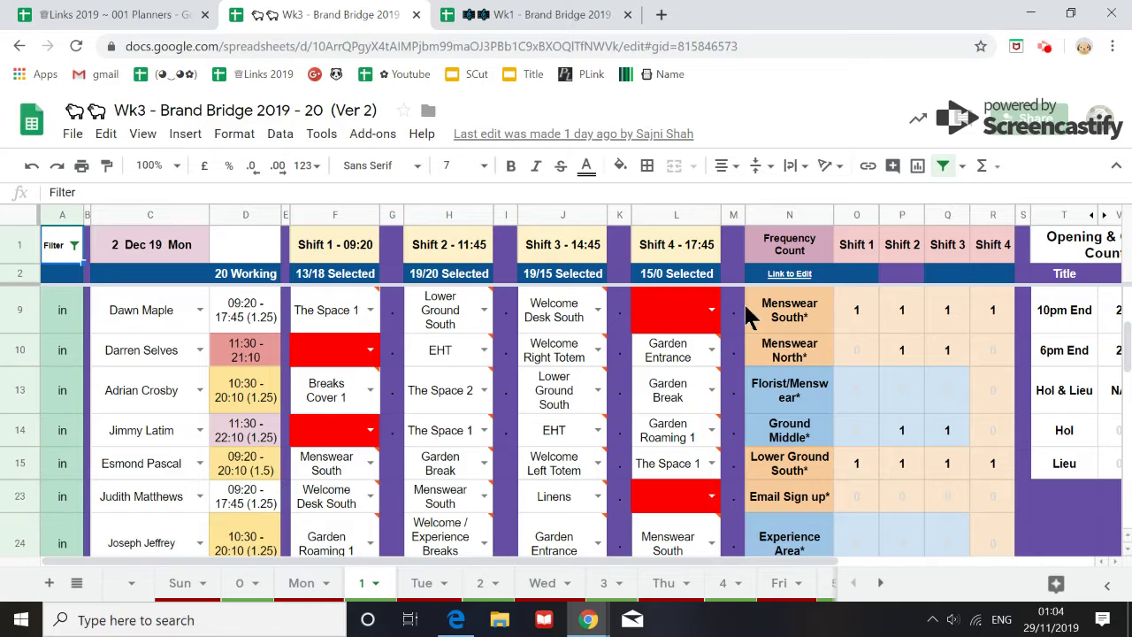
# Enlarge the page with the filtered 2 Dec 19 shift sheet to 110% zoom
pyautogui.click(1112, 46)
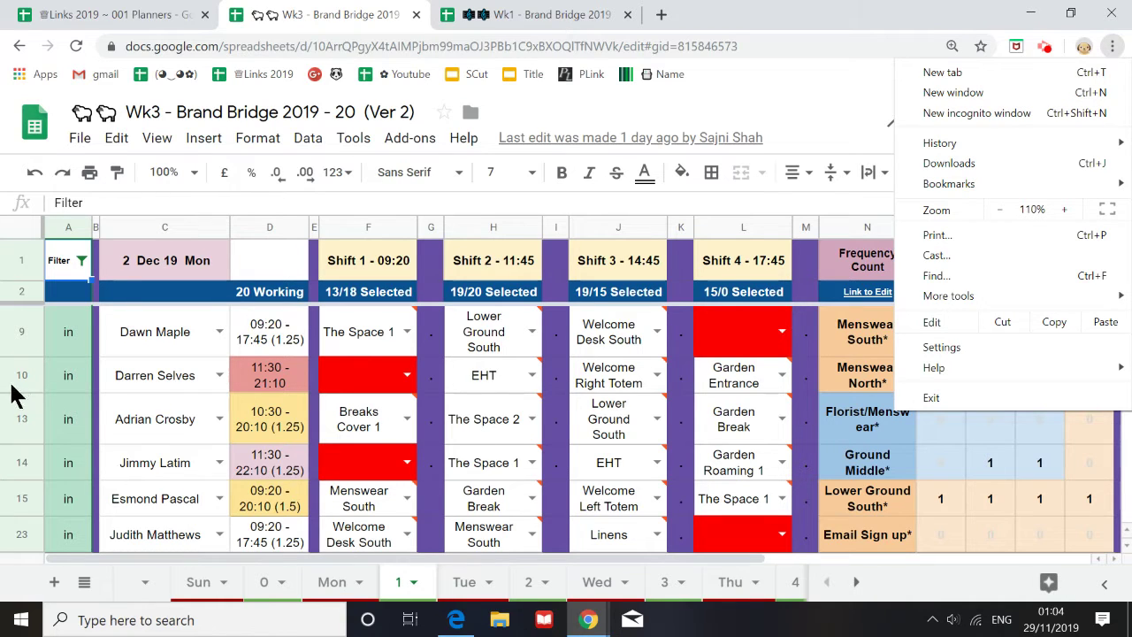
pyautogui.click(27, 447)
pyautogui.scroll(-2, 26, 446)
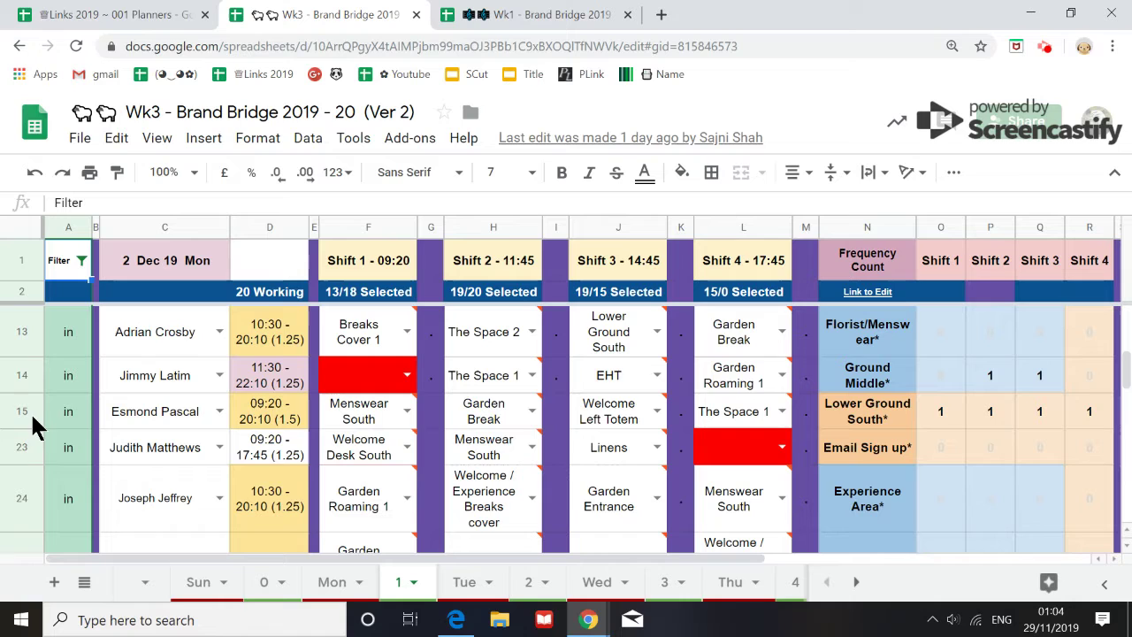
# Enter 1 in cell X1 and 2 in cell X2, beside the Positions Selection table, and select both cells
pyautogui.click(155, 557)
pyautogui.moveTo(198, 557); pyautogui.dragTo(549, 567)
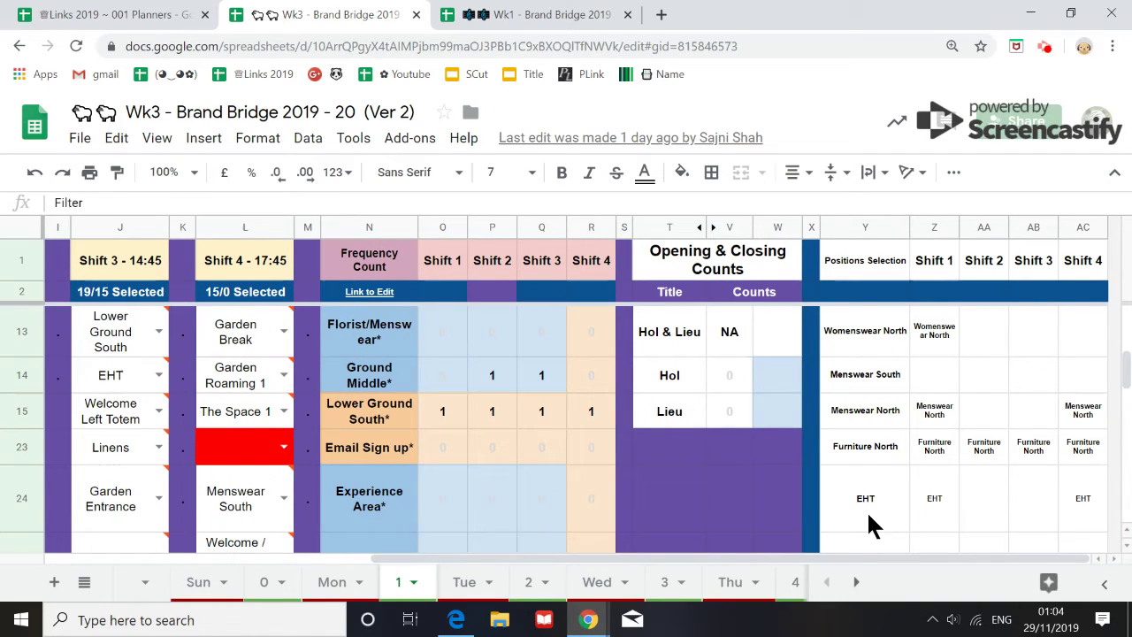
pyautogui.scroll(3, 862, 486)
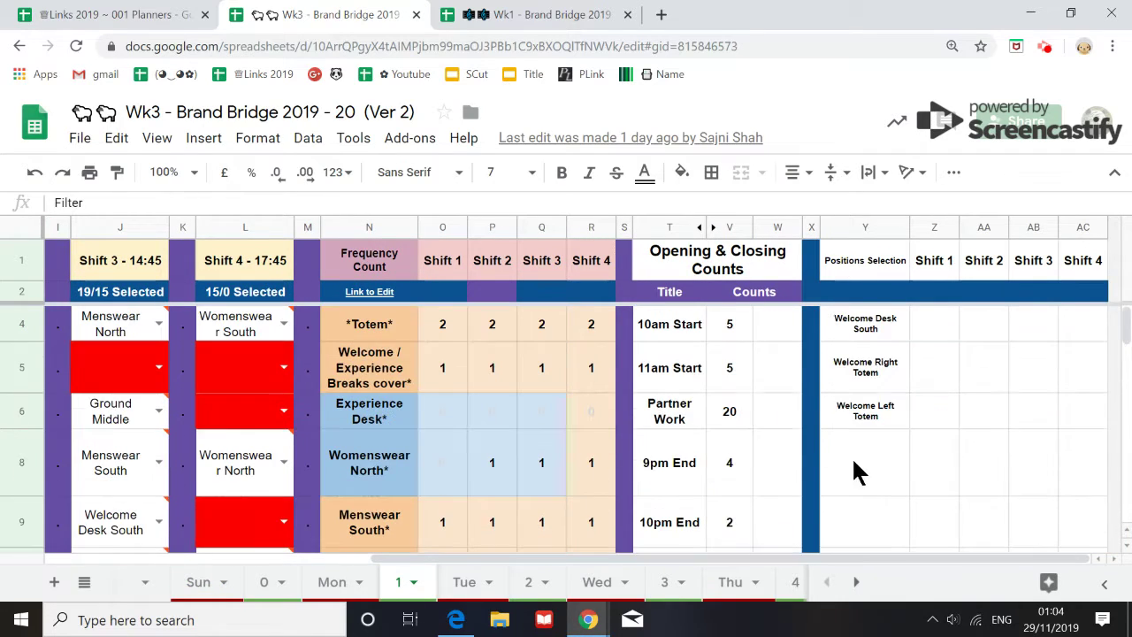
pyautogui.click(813, 269)
pyautogui.write('1')
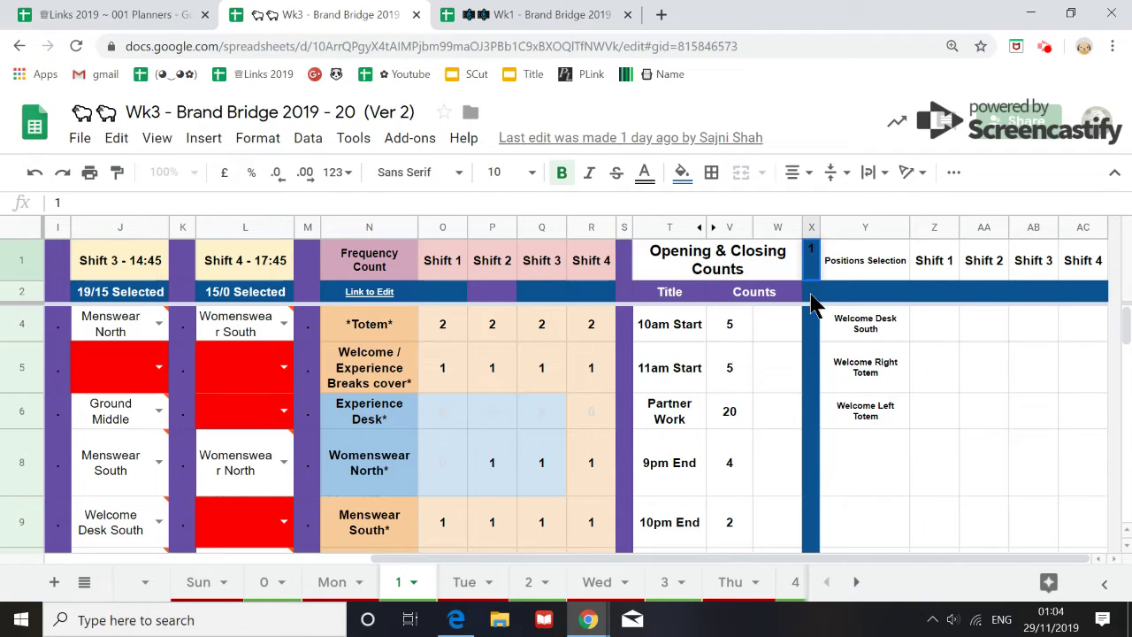
pyautogui.press('Return')
pyautogui.click(813, 296)
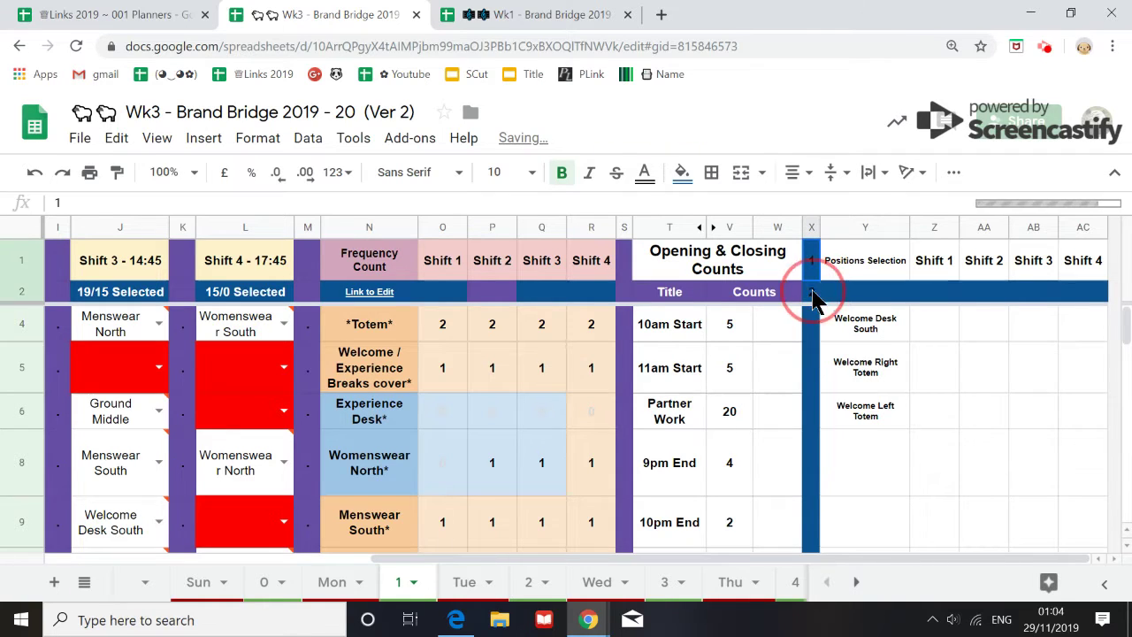
# Make the numbers in X1:X2 white and extend the series down column X through the filtered rows
pyautogui.click(644, 172)
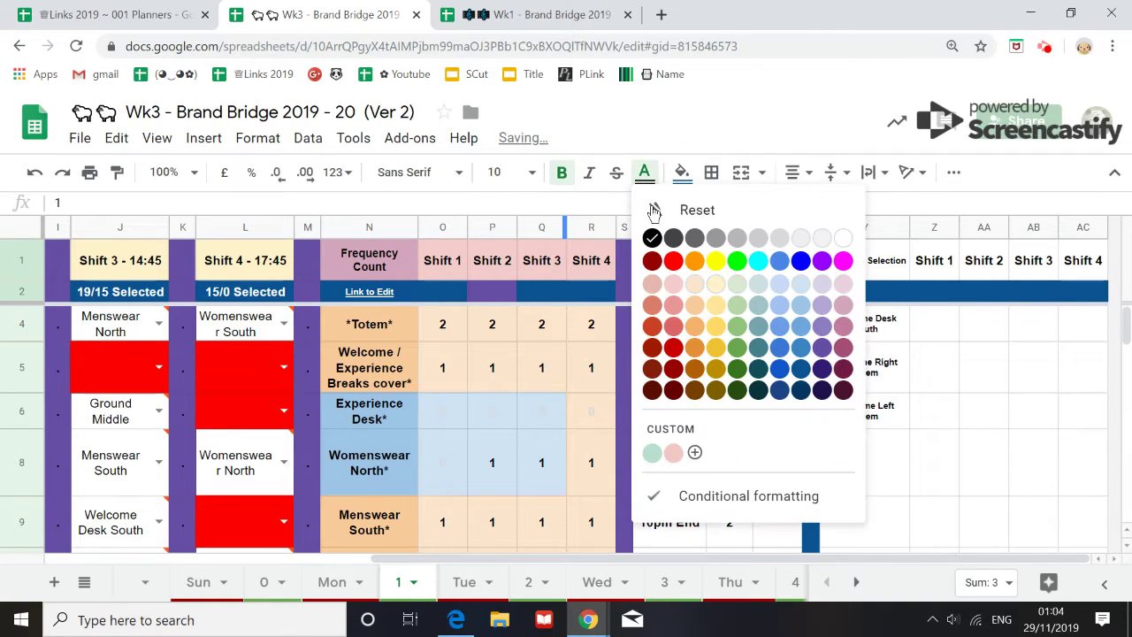
pyautogui.click(844, 240)
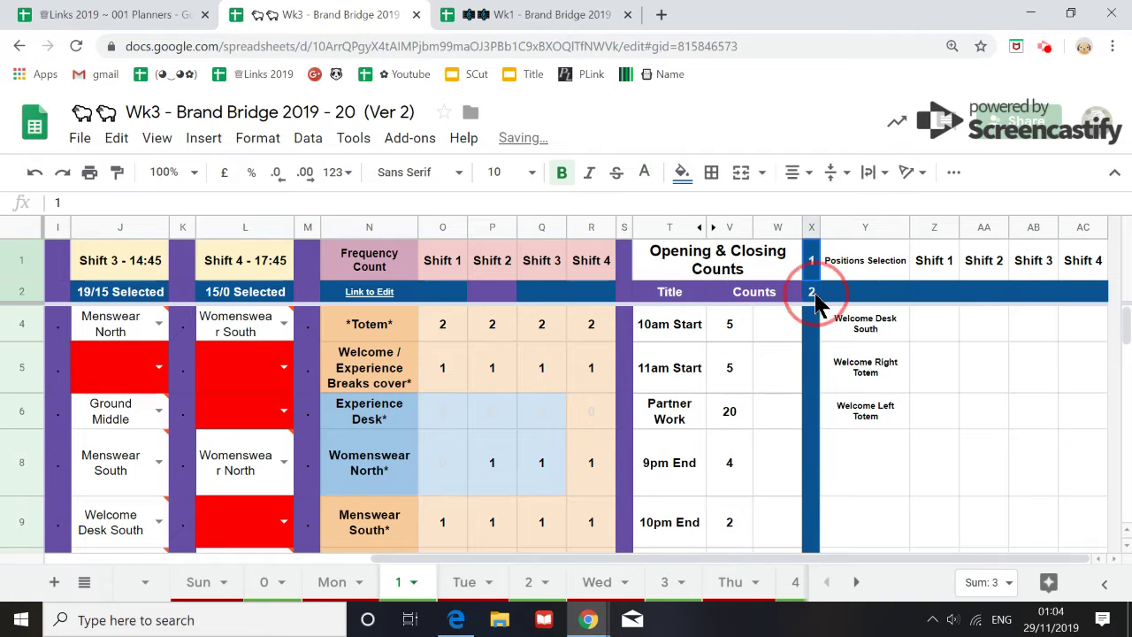
pyautogui.moveTo(815, 304); pyautogui.dragTo(824, 452)
pyautogui.scroll(10, 820, 415)
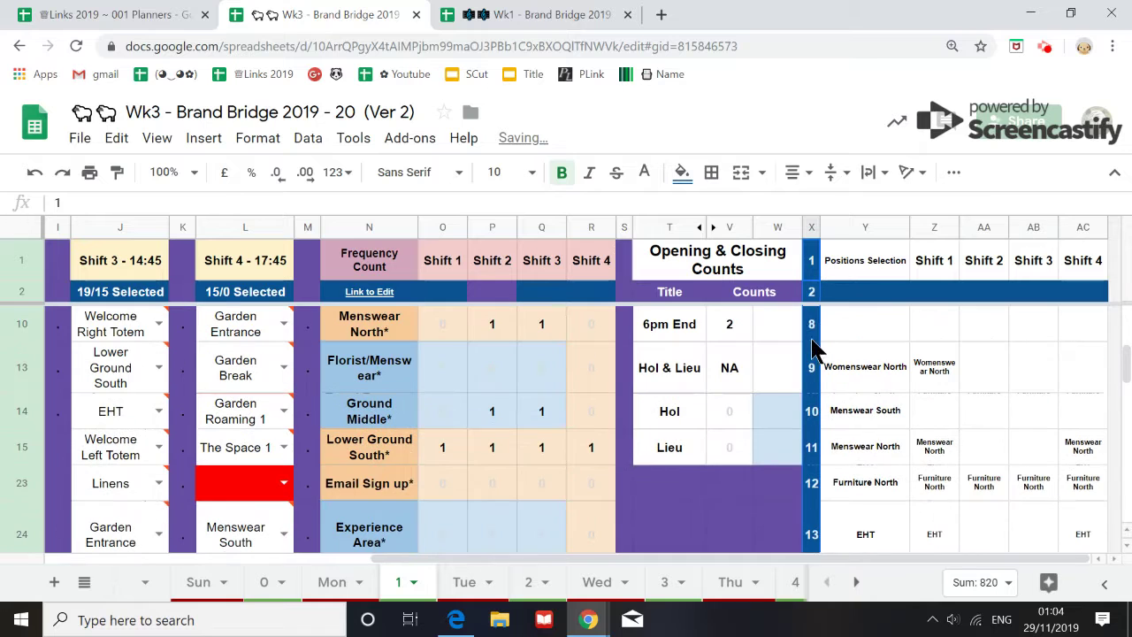
pyautogui.scroll(3, 813, 389)
pyautogui.scroll(-2, 812, 398)
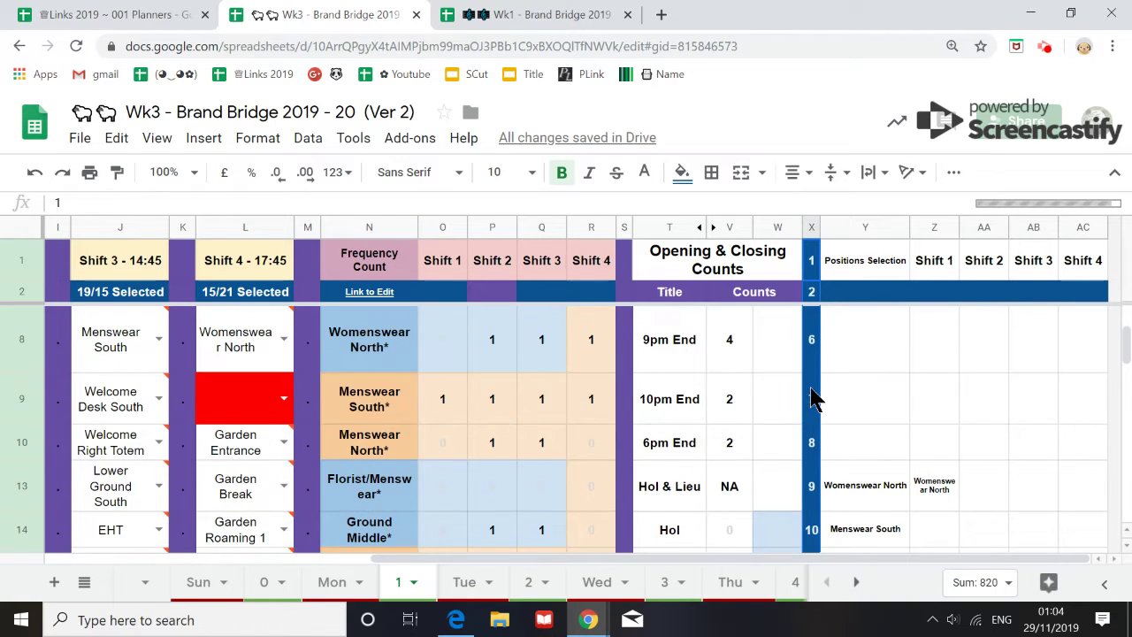
pyautogui.scroll(-3, 812, 406)
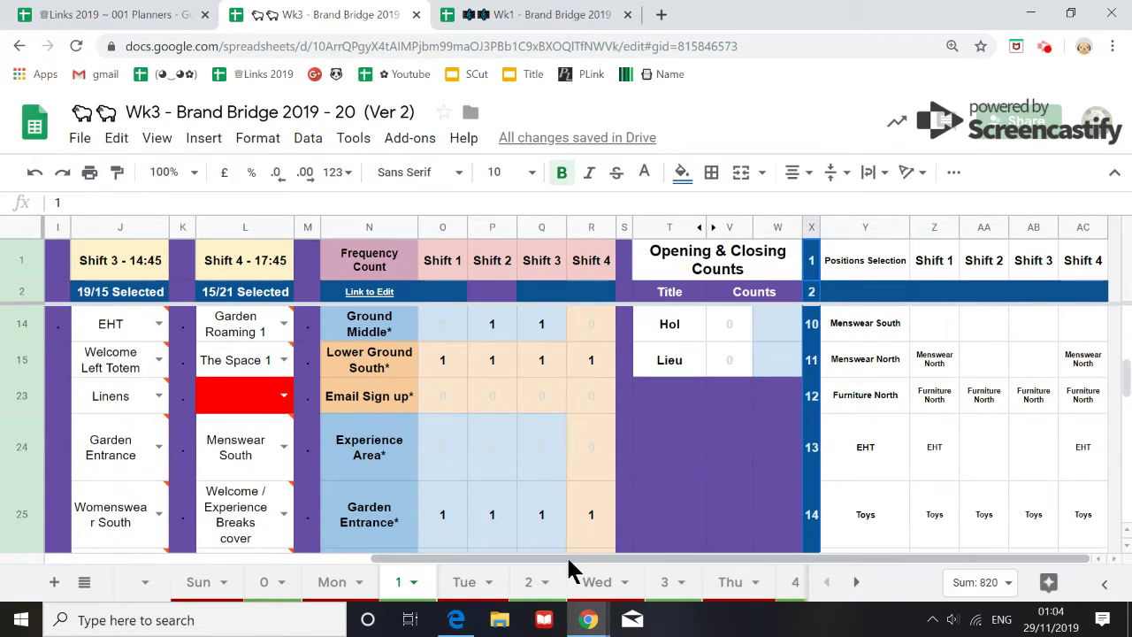
# Set the column A filter to include all values so that the off rows are shown too
pyautogui.moveTo(569, 558); pyautogui.dragTo(141, 513)
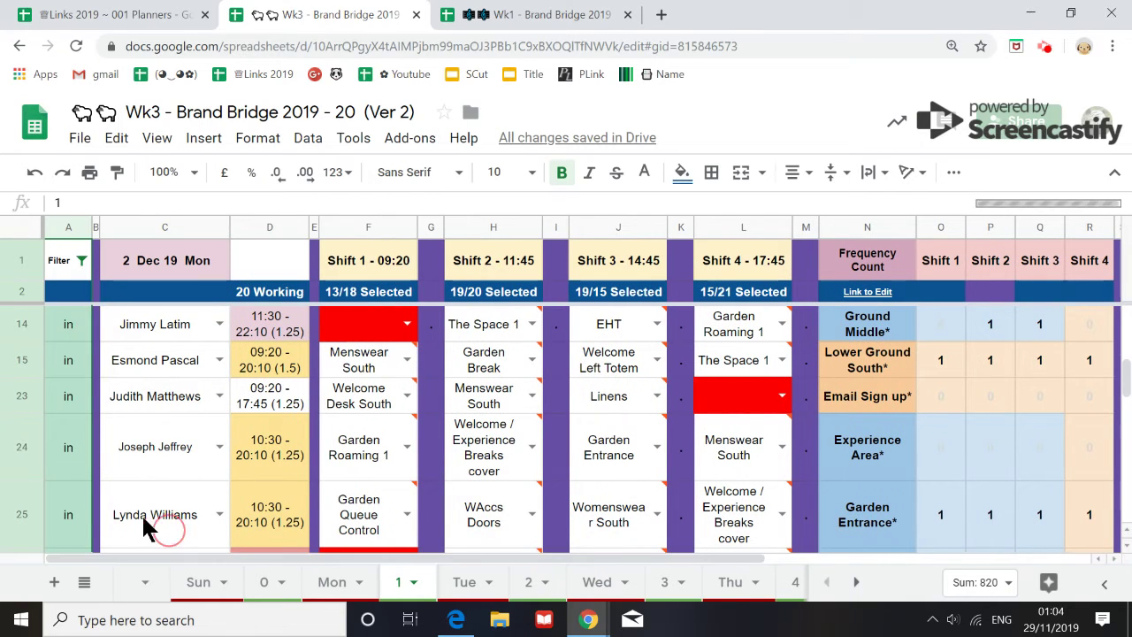
pyautogui.click(81, 260)
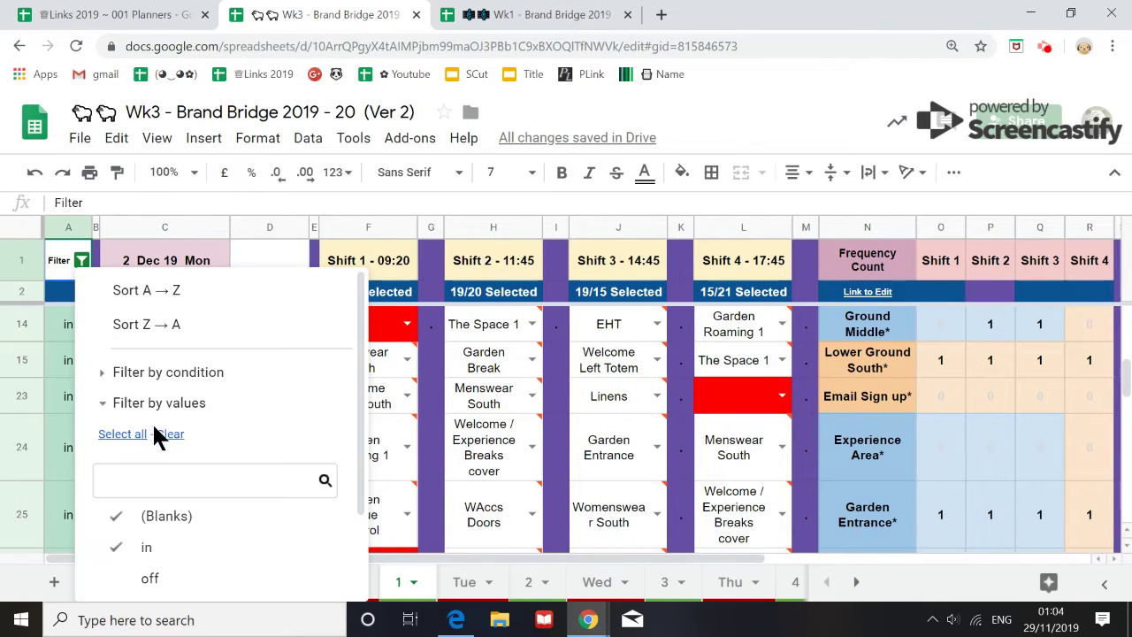
pyautogui.click(122, 433)
pyautogui.scroll(-3, 253, 460)
pyautogui.click(294, 570)
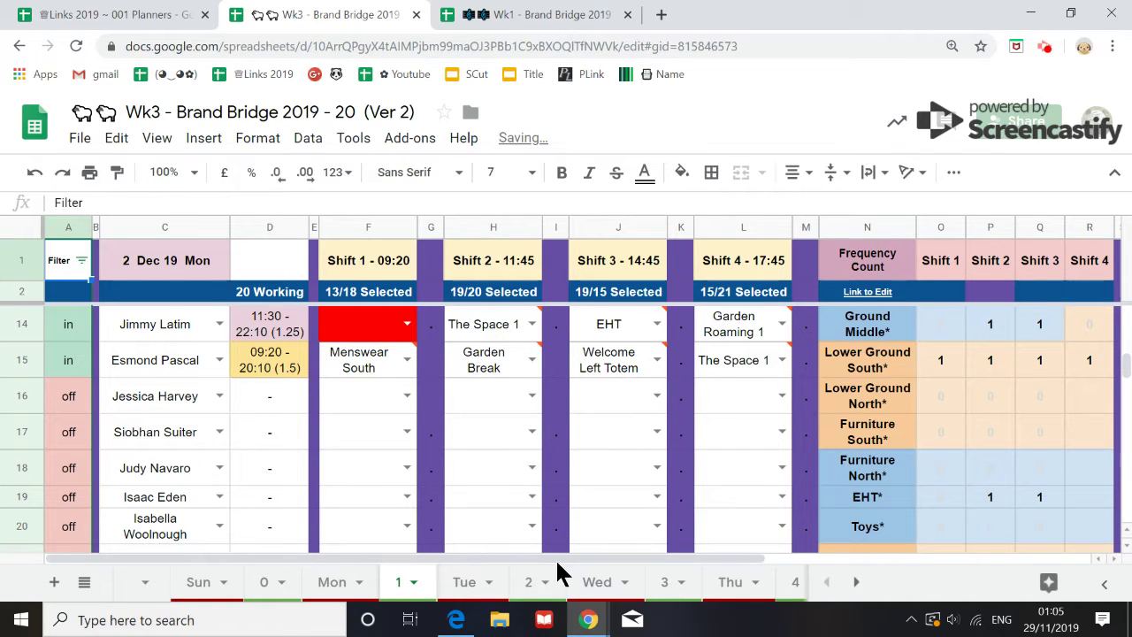
# Compare the numbering in column X with the in and off statuses in column A for the top rows
pyautogui.moveTo(576, 559); pyautogui.dragTo(741, 559)
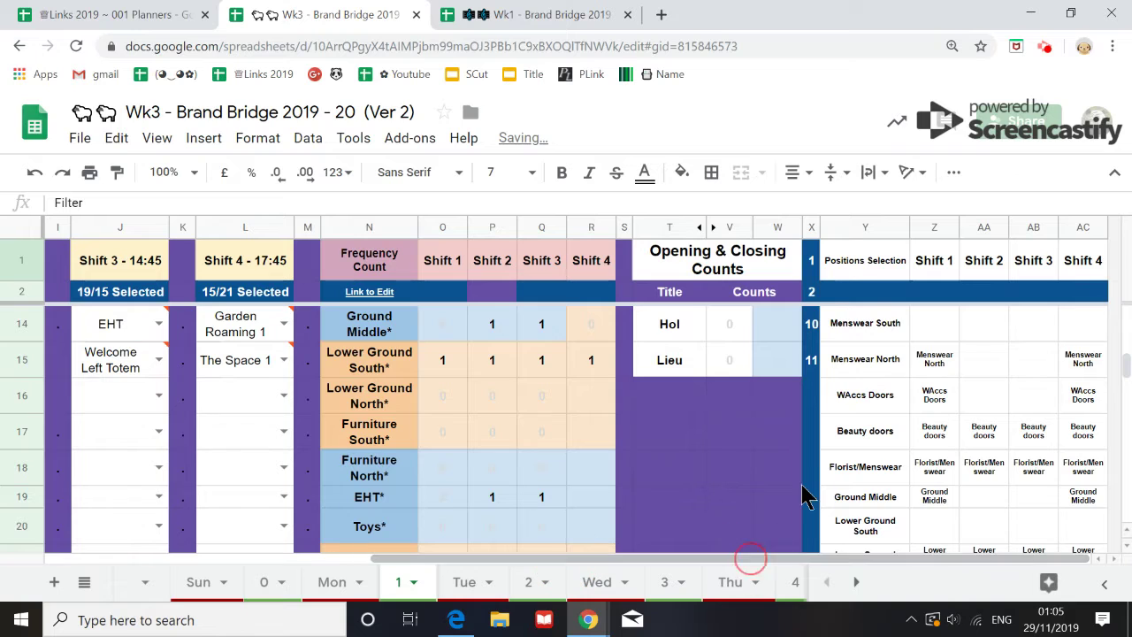
pyautogui.scroll(3, 804, 490)
pyautogui.scroll(2, 805, 490)
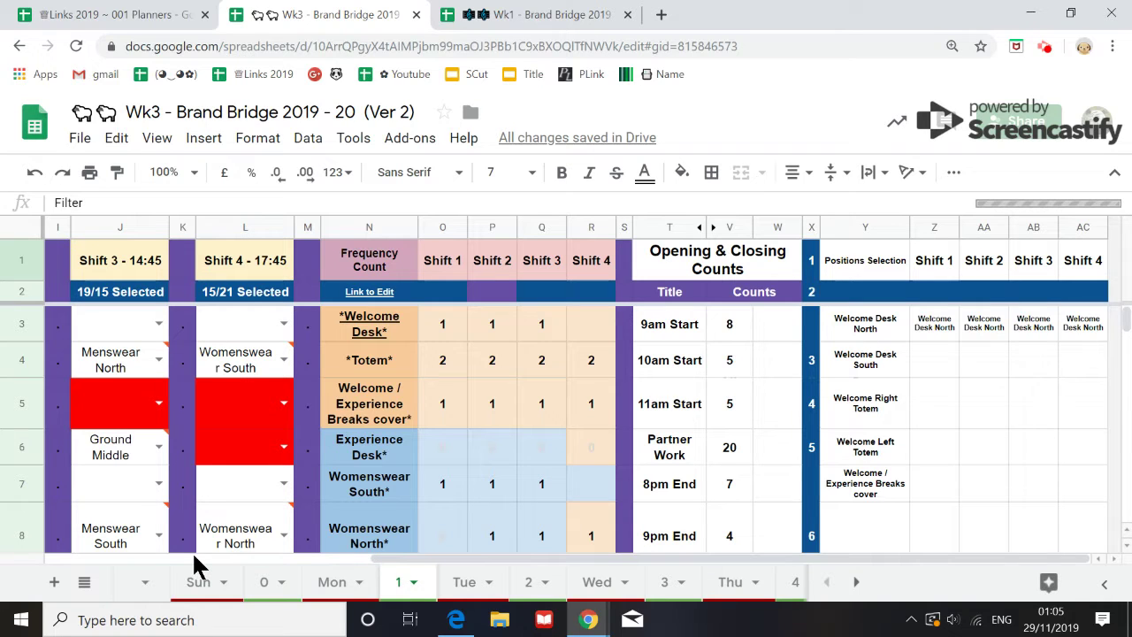
pyautogui.click(358, 564)
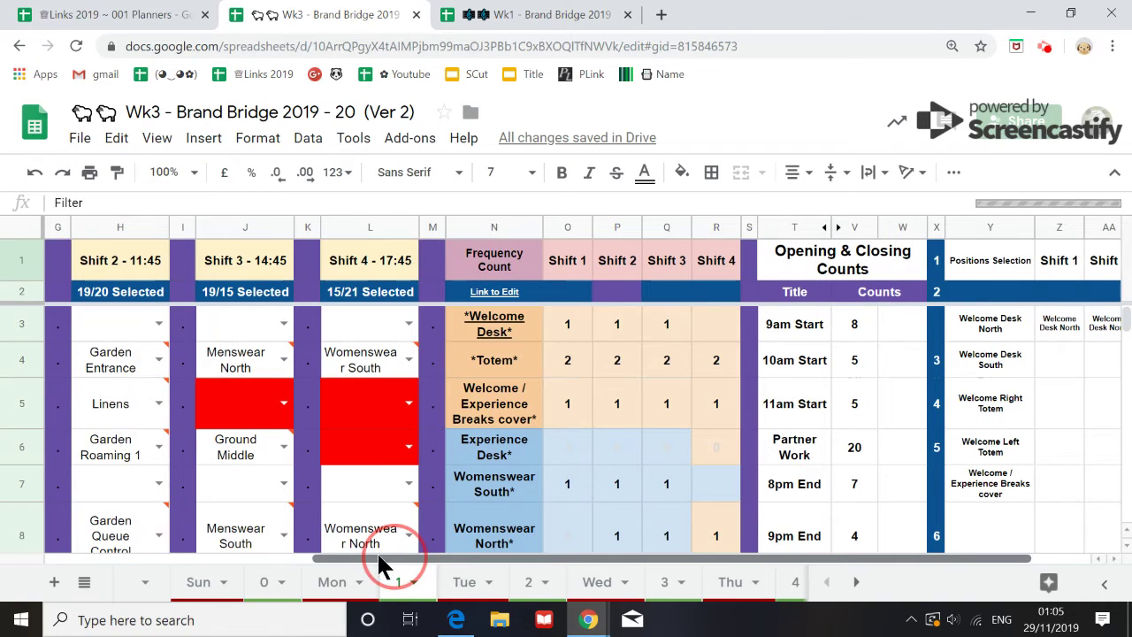
pyautogui.moveTo(315, 560); pyautogui.dragTo(190, 560)
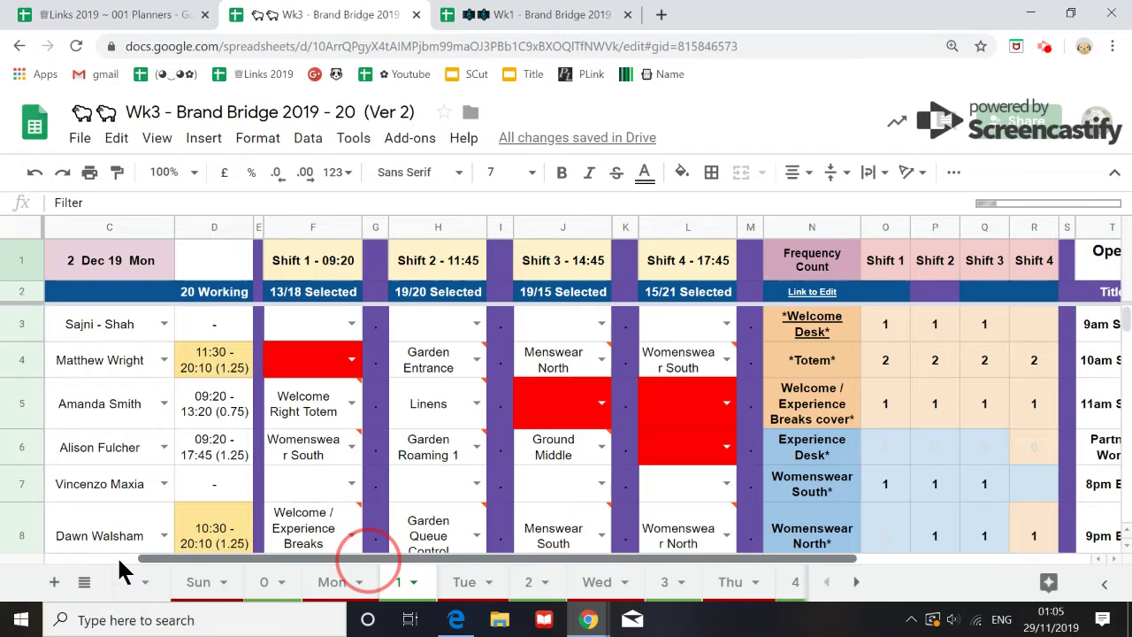
pyautogui.moveTo(116, 555); pyautogui.dragTo(60, 551)
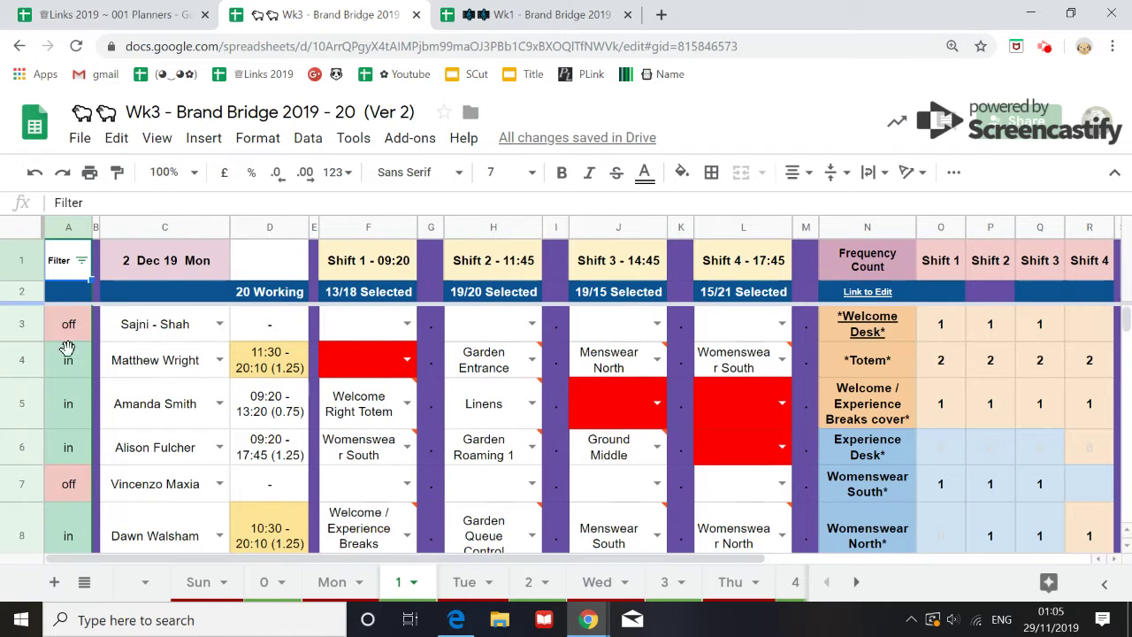
# Examine the Positions Selection table from row 3 to row 36, checking which rows have numbers or shift entries
pyautogui.moveTo(156, 559); pyautogui.dragTo(733, 583)
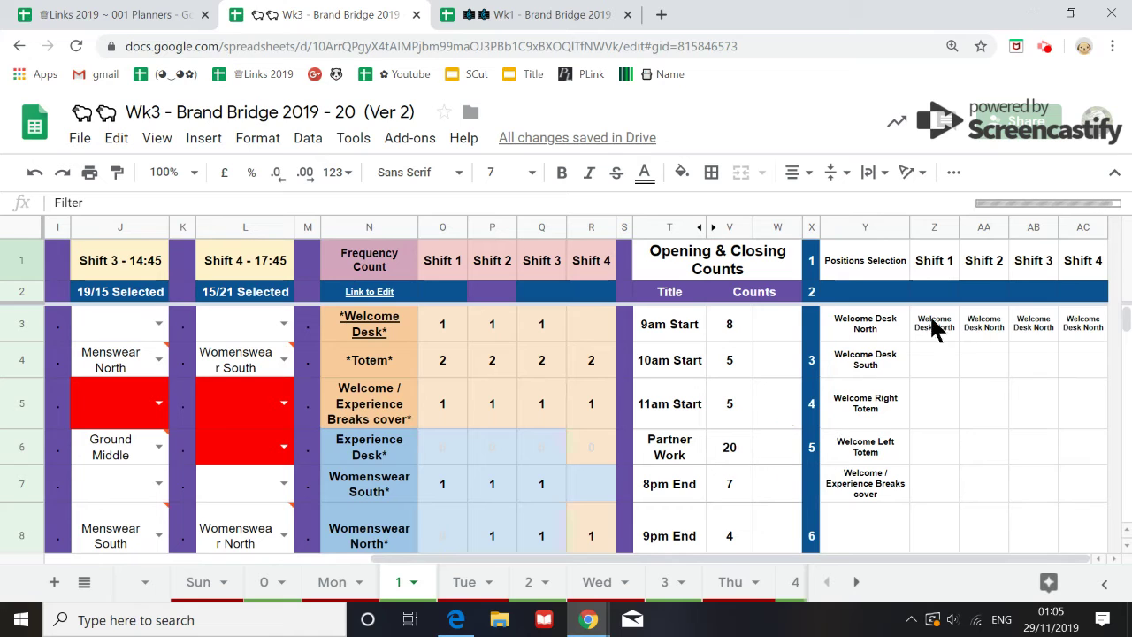
pyautogui.scroll(-2, 898, 455)
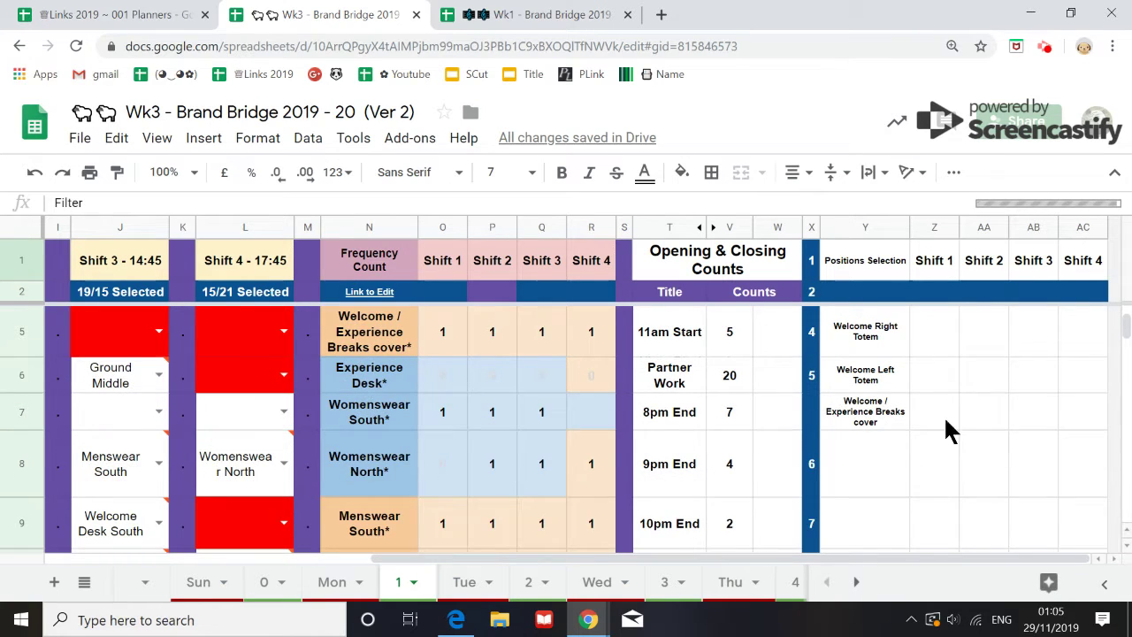
pyautogui.scroll(-3, 944, 421)
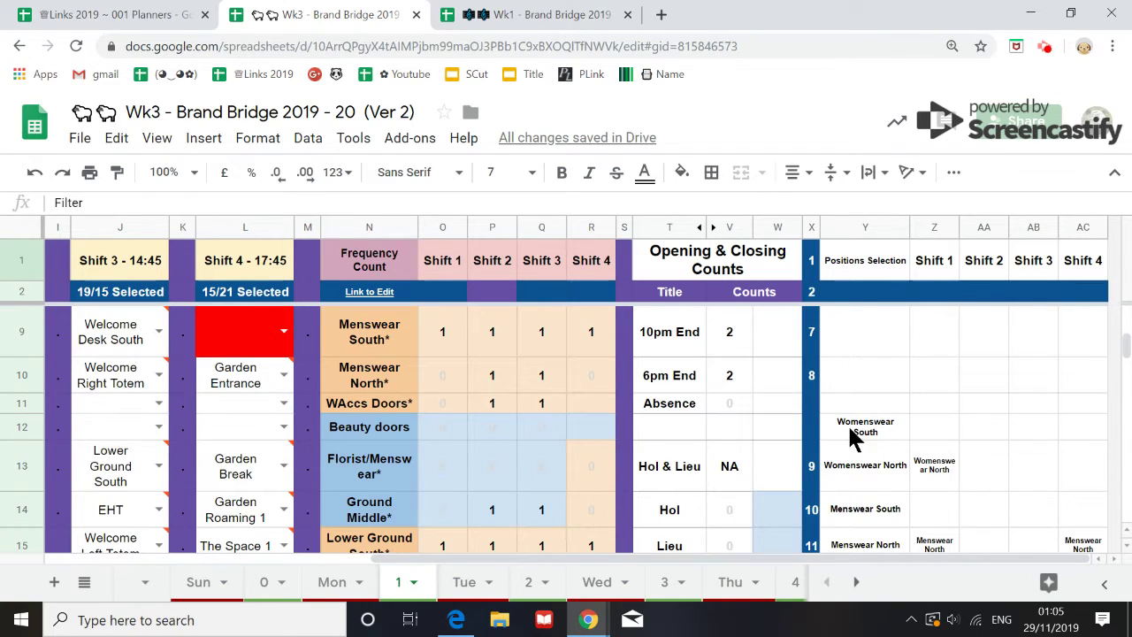
pyautogui.scroll(-3, 893, 451)
pyautogui.scroll(-1, 822, 425)
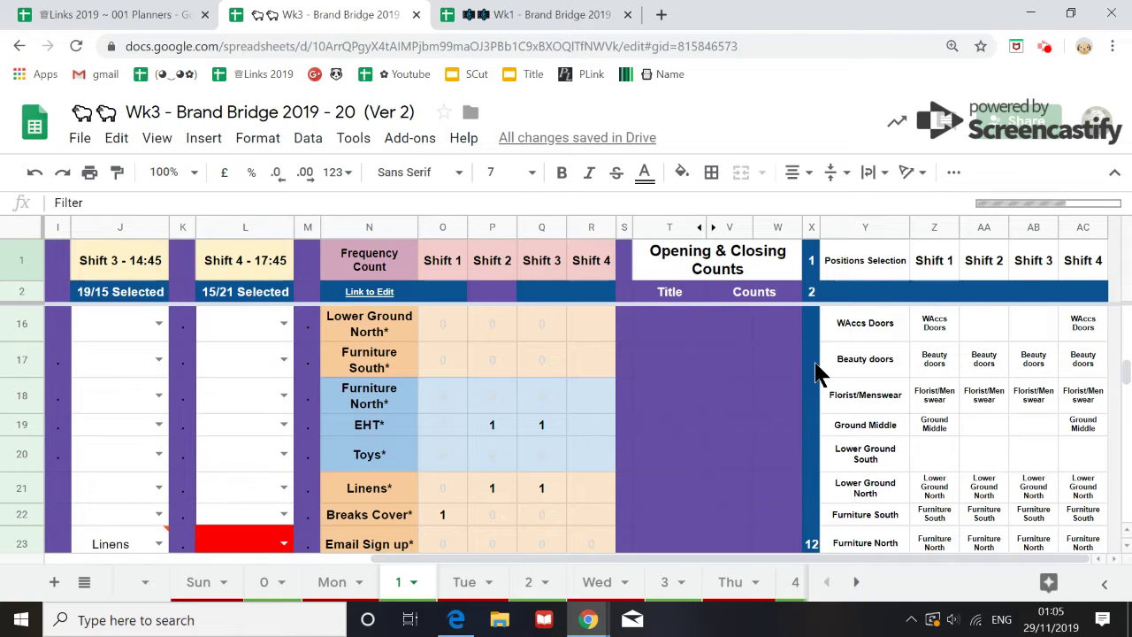
pyautogui.scroll(-3, 955, 482)
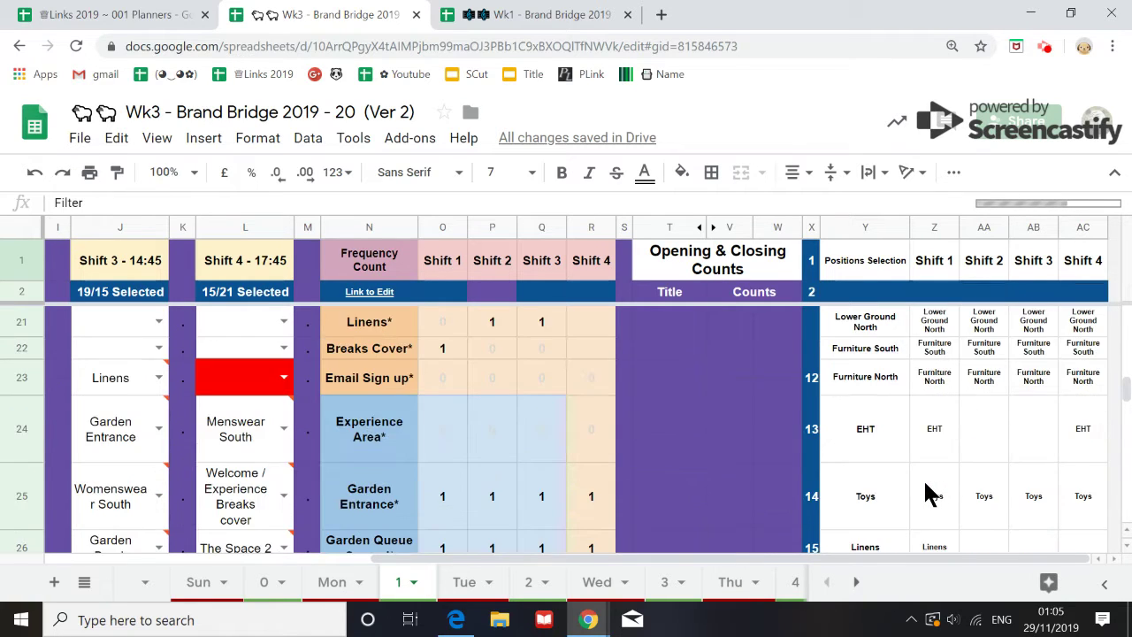
pyautogui.scroll(-3, 875, 473)
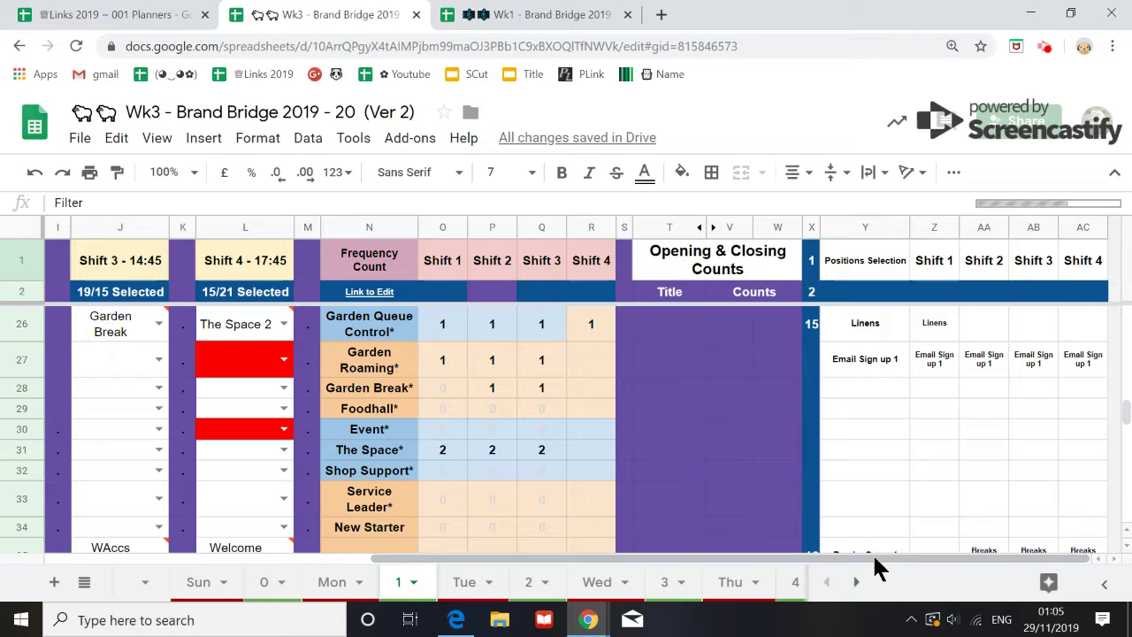
pyautogui.moveTo(876, 552); pyautogui.dragTo(784, 555)
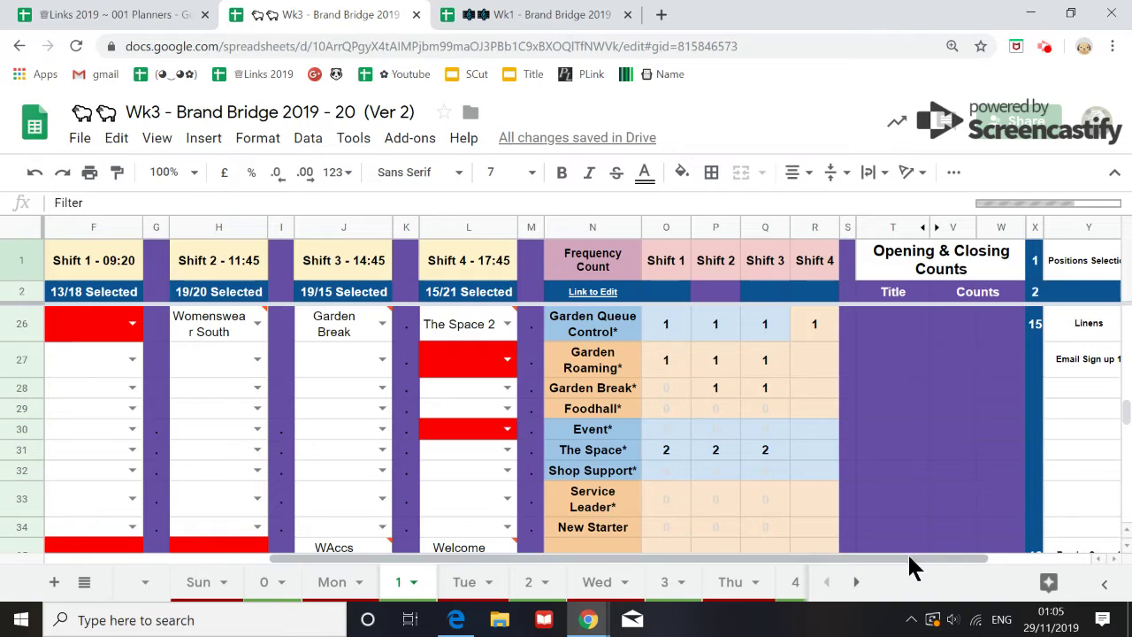
pyautogui.moveTo(907, 552); pyautogui.dragTo(1031, 552)
pyautogui.scroll(-1, 880, 476)
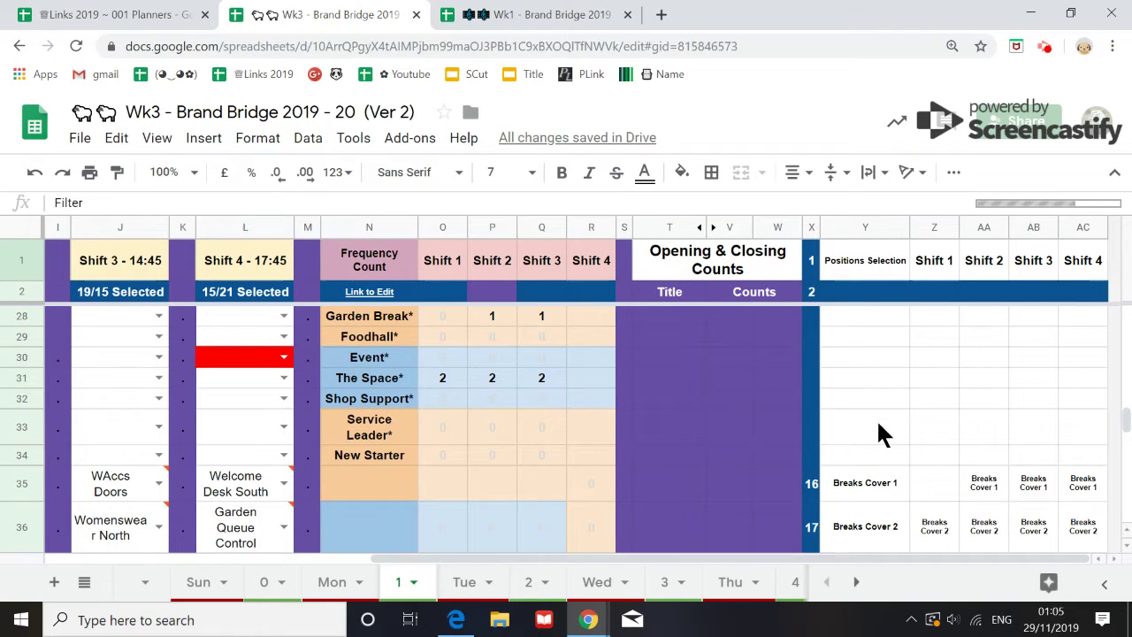
# Open the Shift 4 position choices in L21 and compare them with the Positions Selection table
pyautogui.moveTo(815, 551); pyautogui.dragTo(245, 557)
pyautogui.scroll(5, 217, 482)
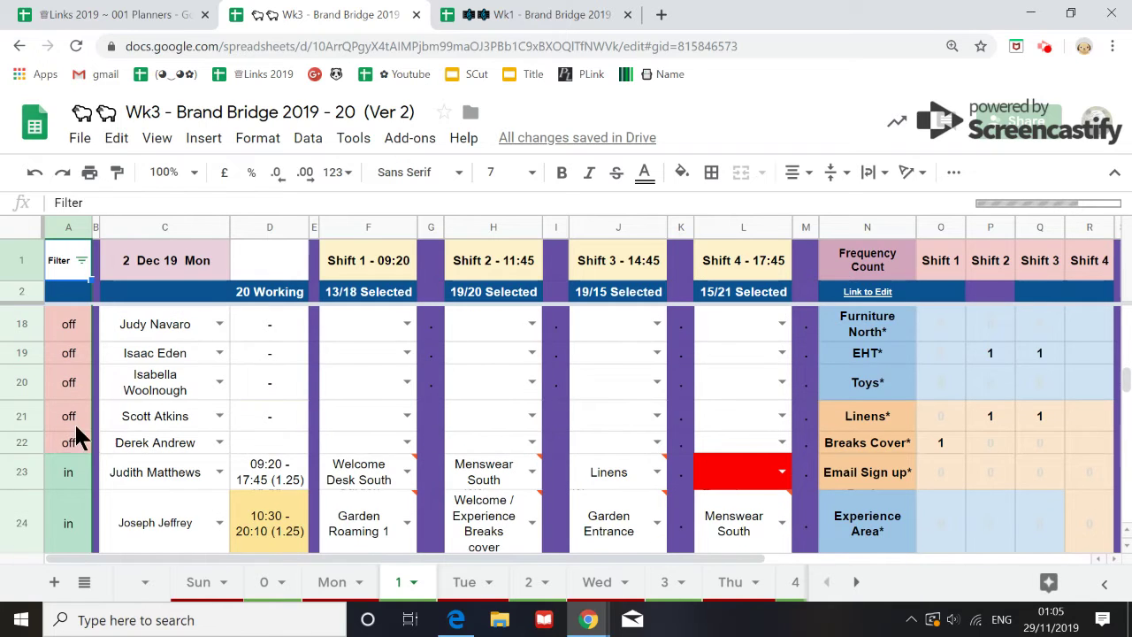
pyautogui.scroll(-1, 216, 482)
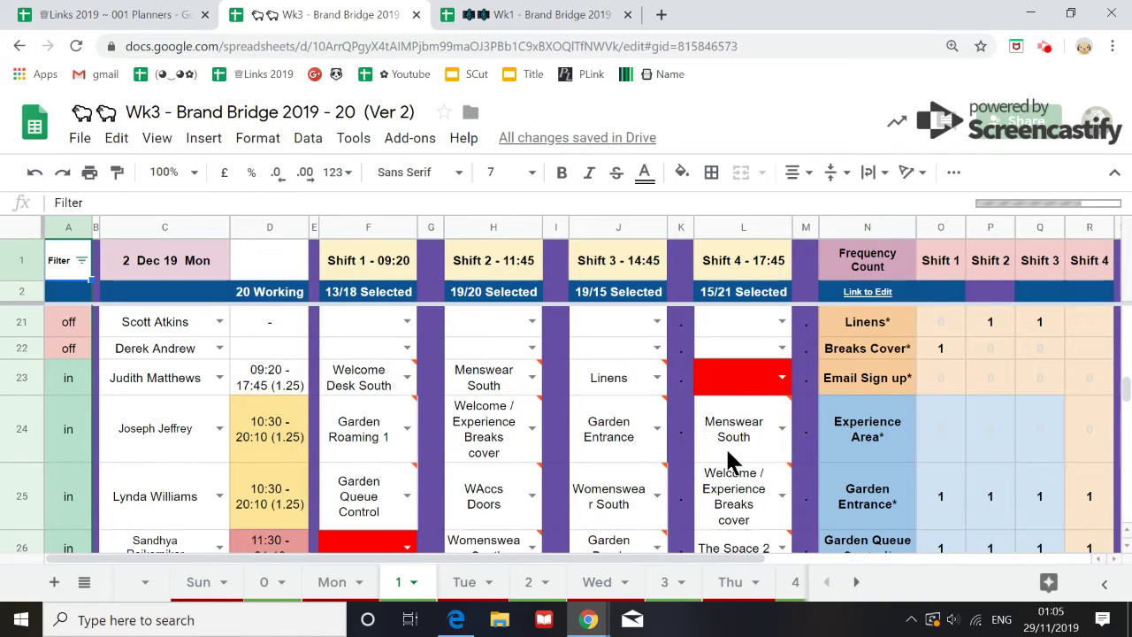
pyautogui.click(781, 322)
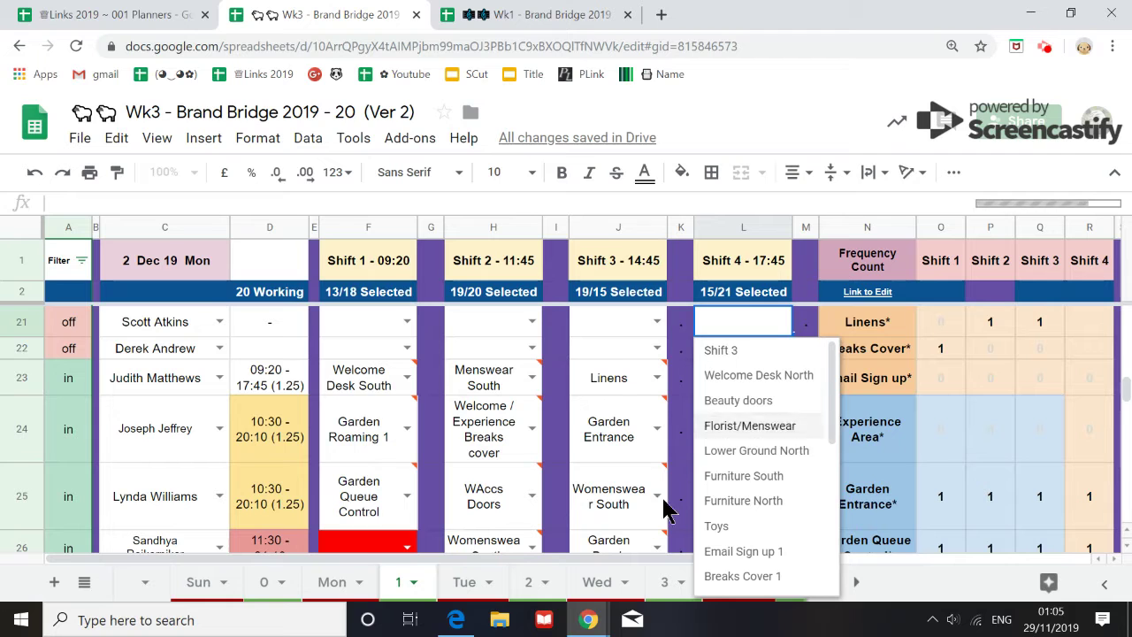
pyautogui.hscroll(5, 608, 553)
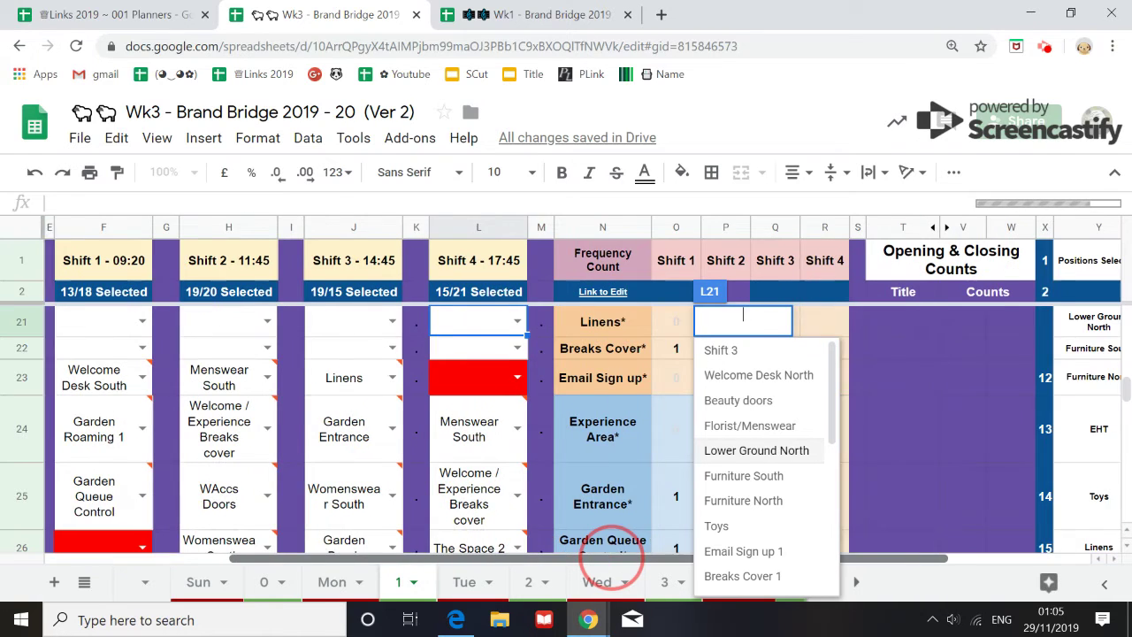
pyautogui.hscroll(5, 609, 553)
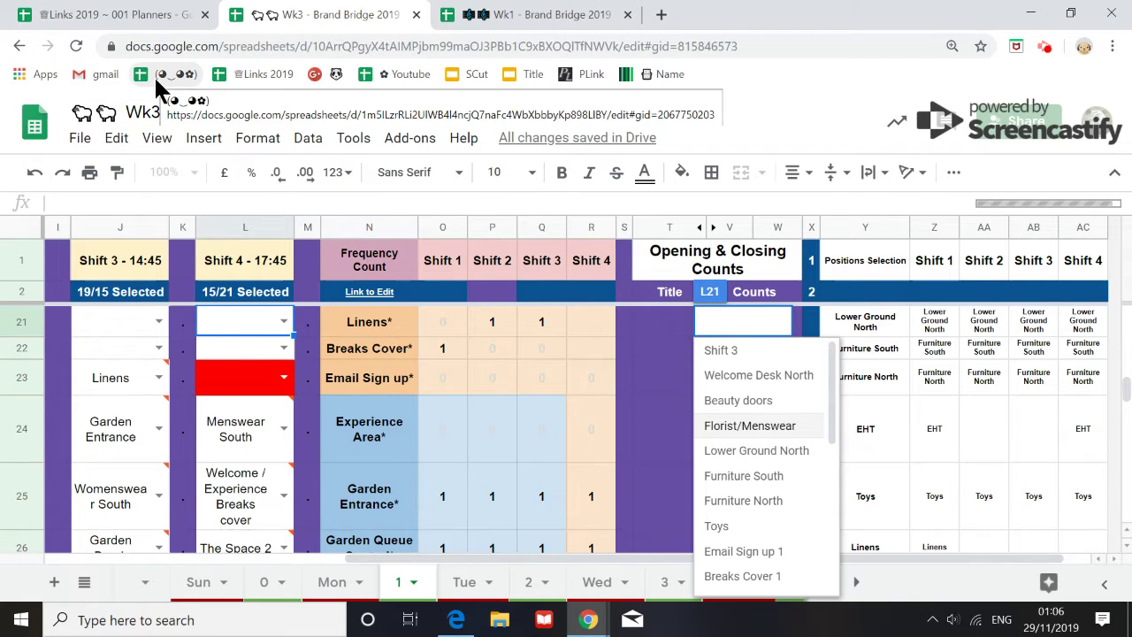
# Switch to the Links 2019 ~ 001 Planners spreadsheet and select the Wk1 - Brand Bridge 2019 - 20 (Ver 3) link in F12, with the page enlarged and menus hidden
pyautogui.click(113, 14)
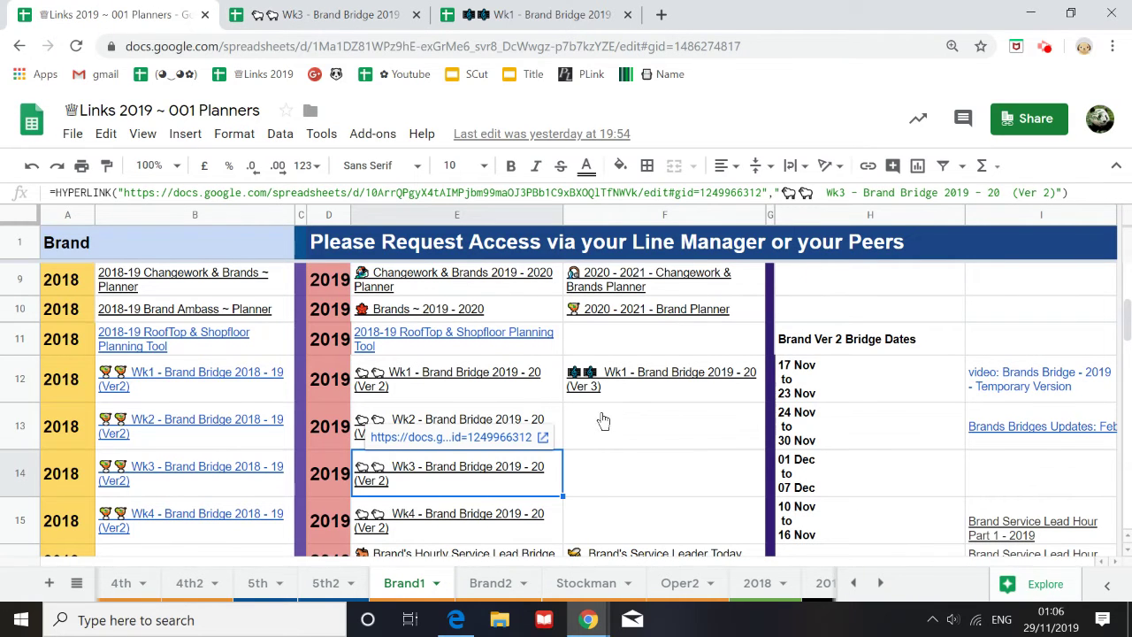
pyautogui.hotkey('ctrl', '+')
pyautogui.press('Up')
pyautogui.press('Up')
pyautogui.press('Right')
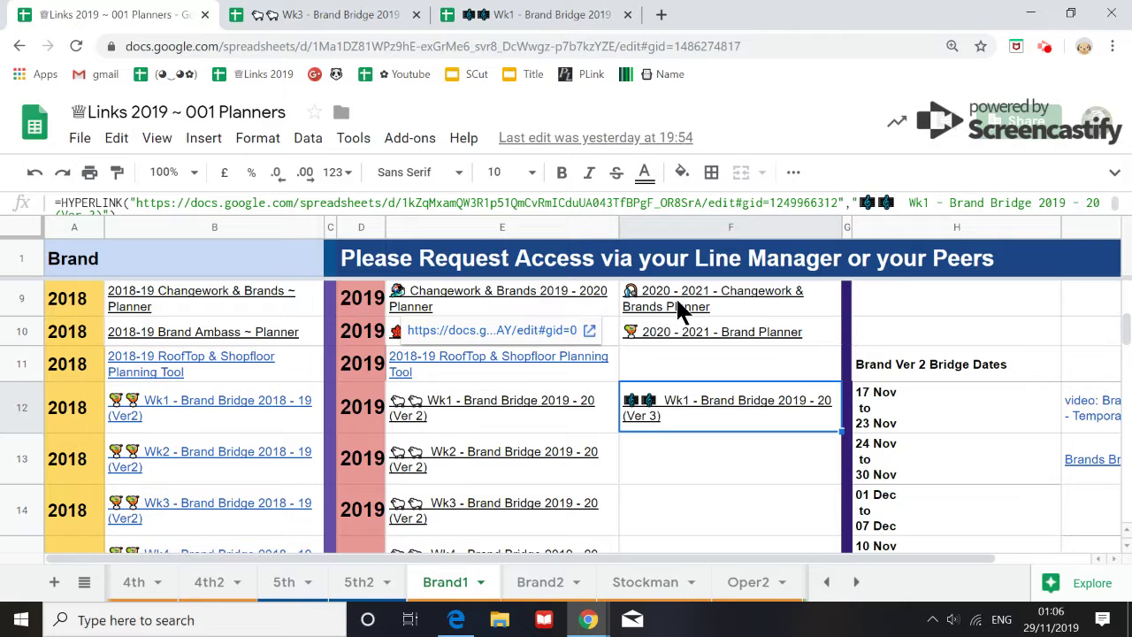
pyautogui.hotkey('ctrl', 'shift', 'f')
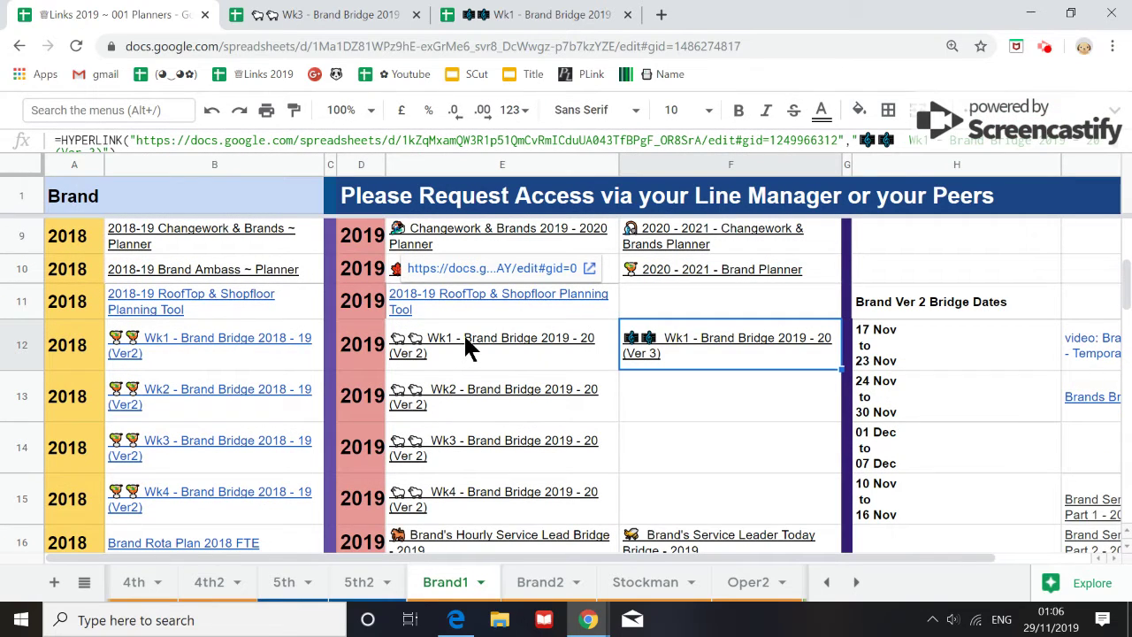
# Select the four Wk1 to Wk4 Brand Bridge (Ver 2) links in E12:E15 and compare them with the Ver 3 link in F12
pyautogui.moveTo(467, 346); pyautogui.dragTo(467, 498)
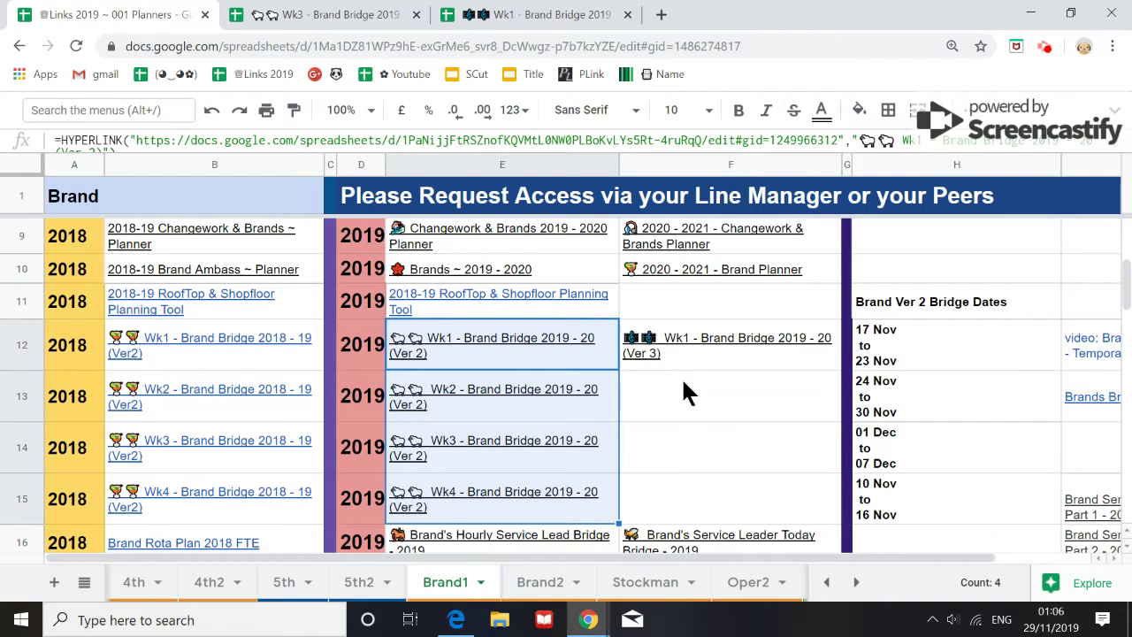
pyautogui.moveTo(682, 348)
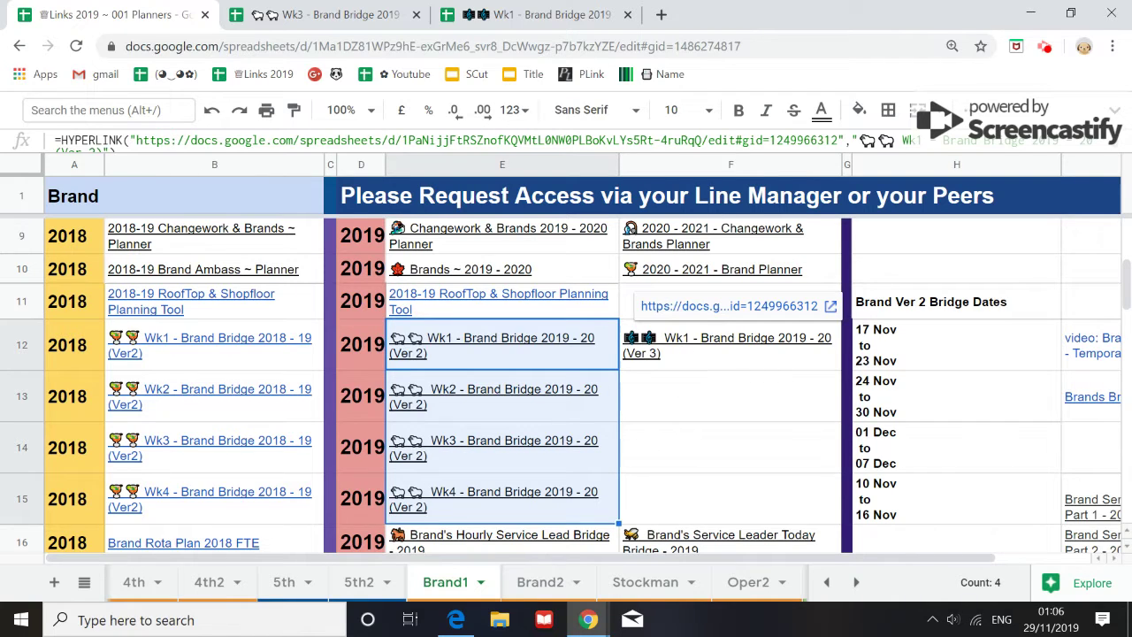
pyautogui.moveTo(517, 350)
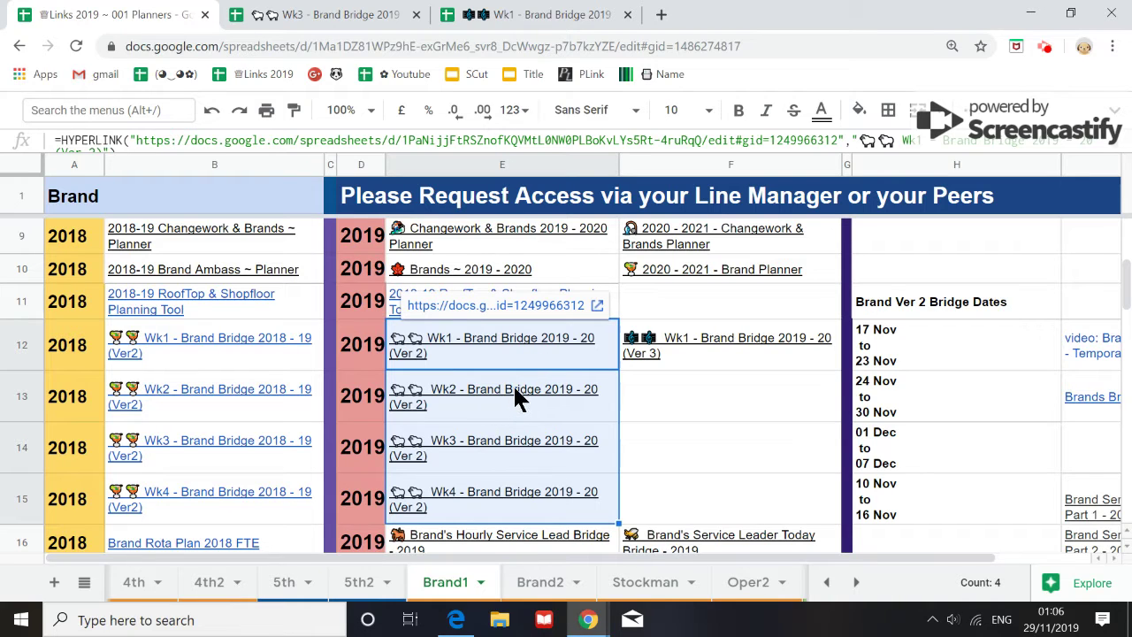
pyautogui.moveTo(514, 397)
pyautogui.moveTo(523, 469)
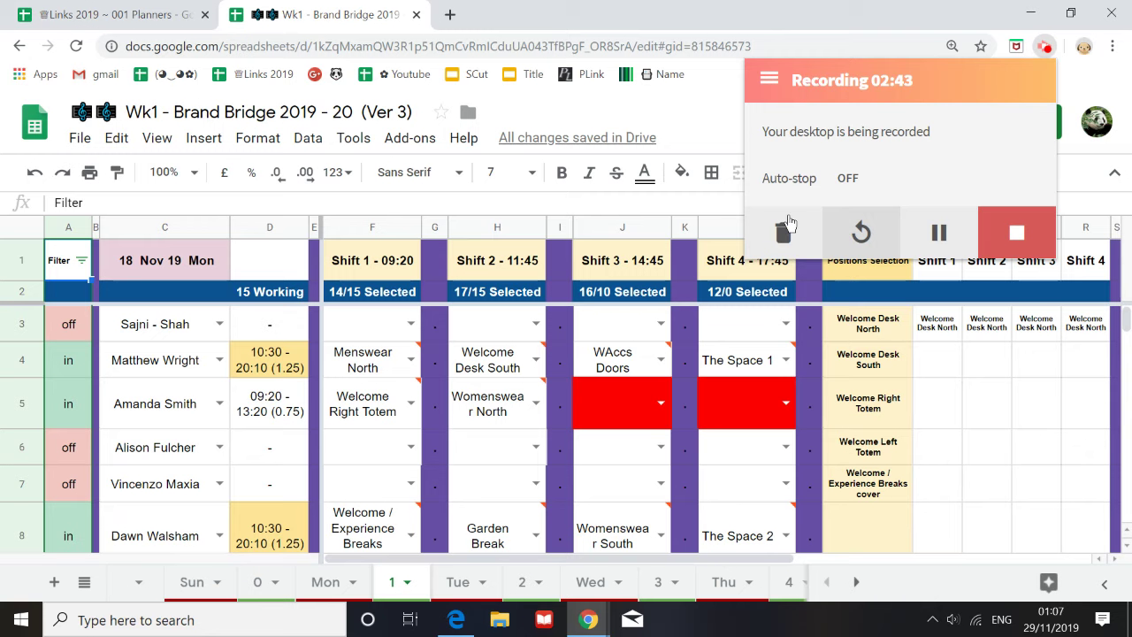
# Switch to the Wk1 - Brand Bridge 2019 - 20 (Ver 3) spreadsheet and show it full screen with the menus hidden
pyautogui.click(666, 124)
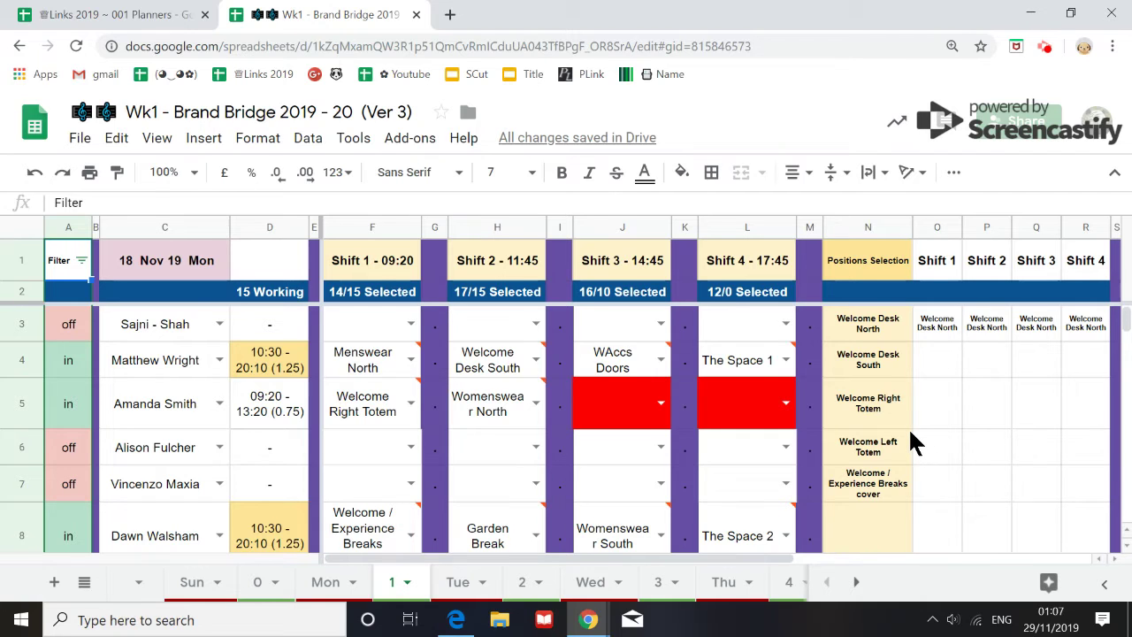
pyautogui.press('F11')
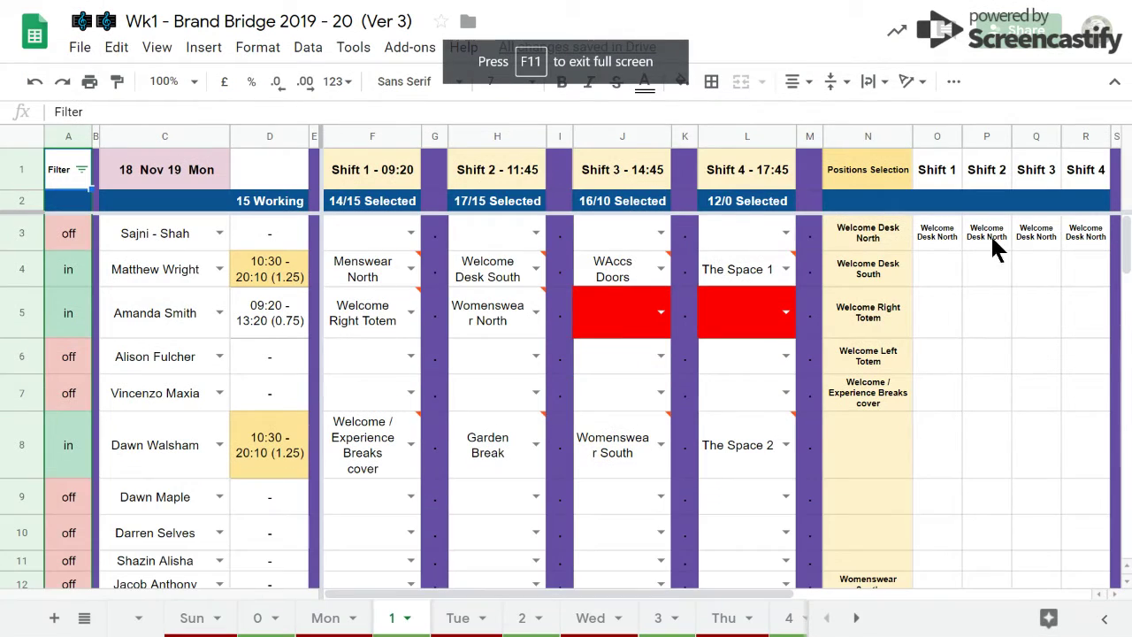
pyautogui.click(1113, 85)
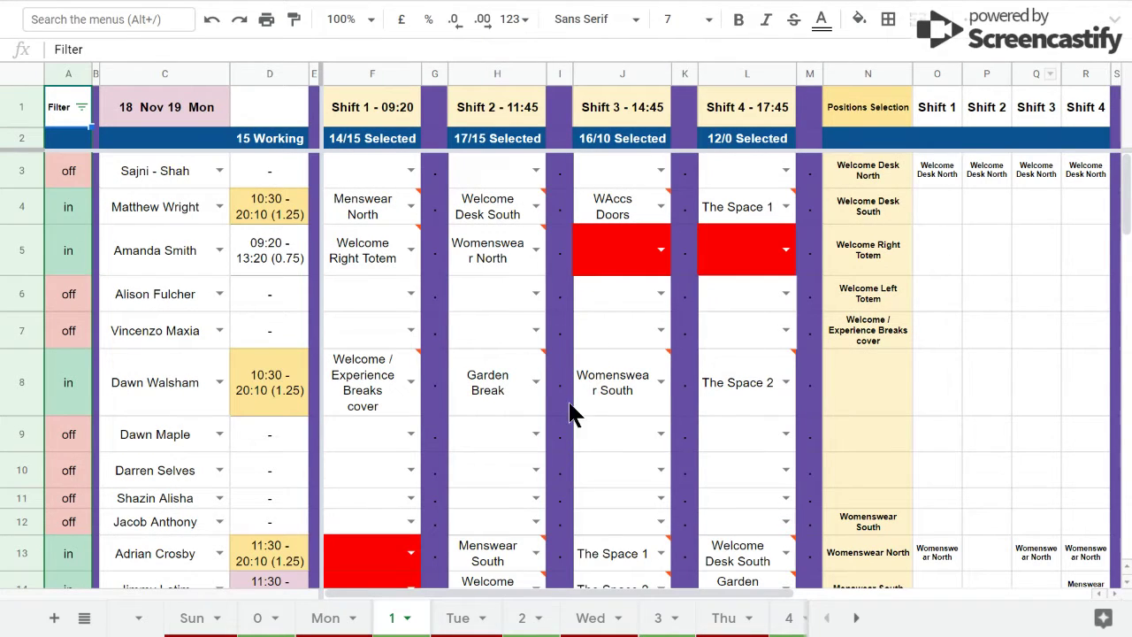
# Examine the shift columns, the Positions Selection, Frequency Count and Opening & Closing Counts tables, and the filter values of column A
pyautogui.moveTo(462, 398)
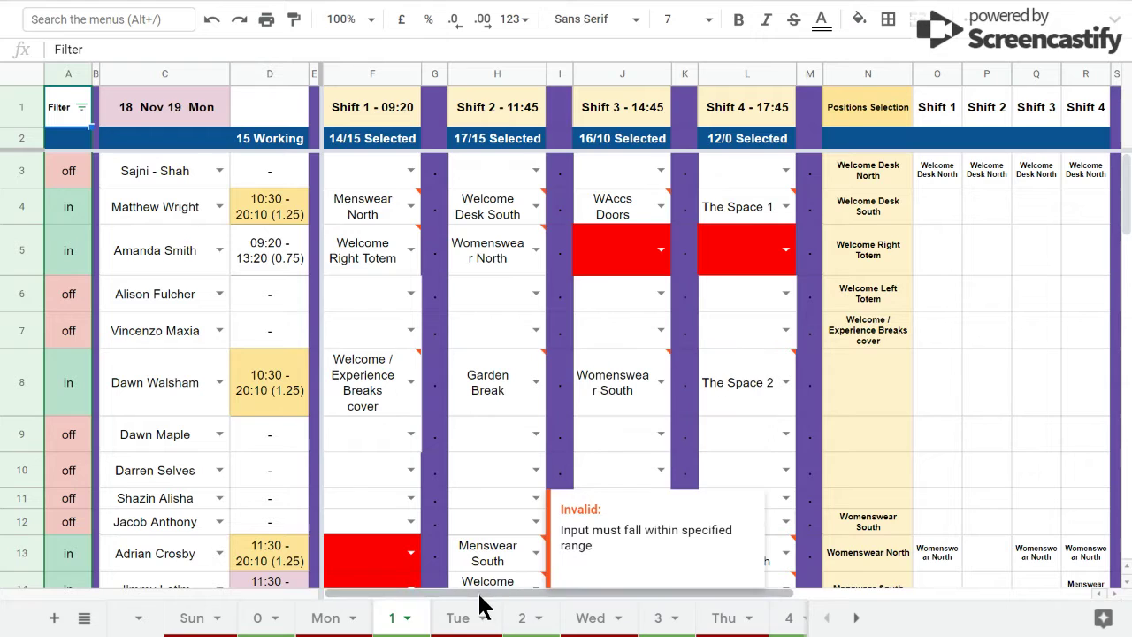
pyautogui.moveTo(480, 593); pyautogui.dragTo(628, 593)
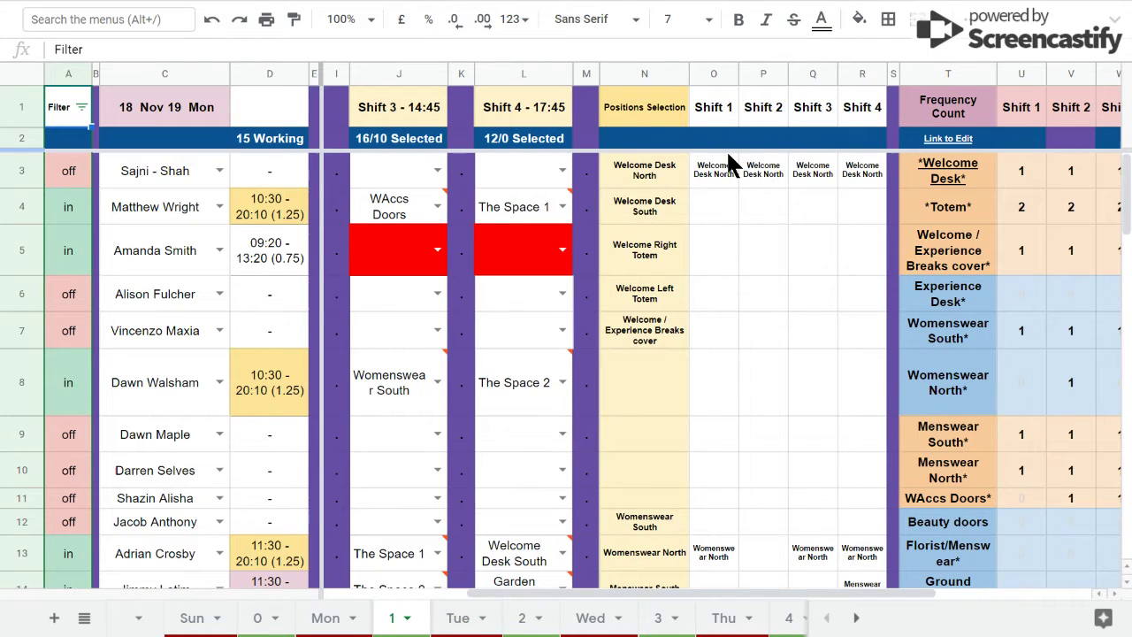
pyautogui.moveTo(659, 594); pyautogui.dragTo(884, 619)
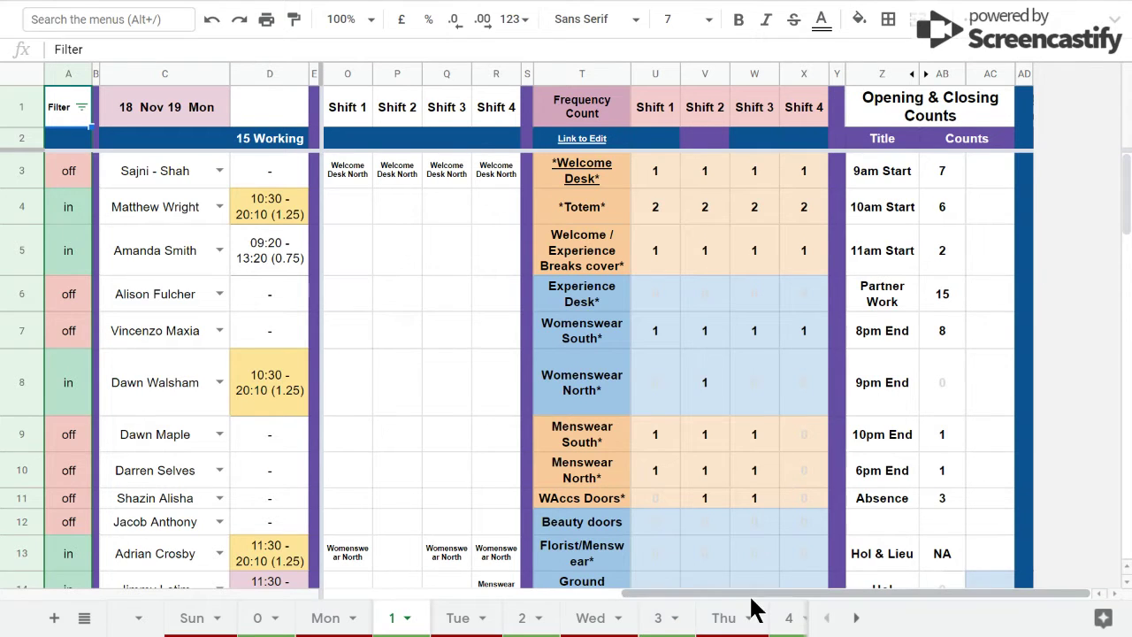
pyautogui.moveTo(751, 597); pyautogui.dragTo(646, 601)
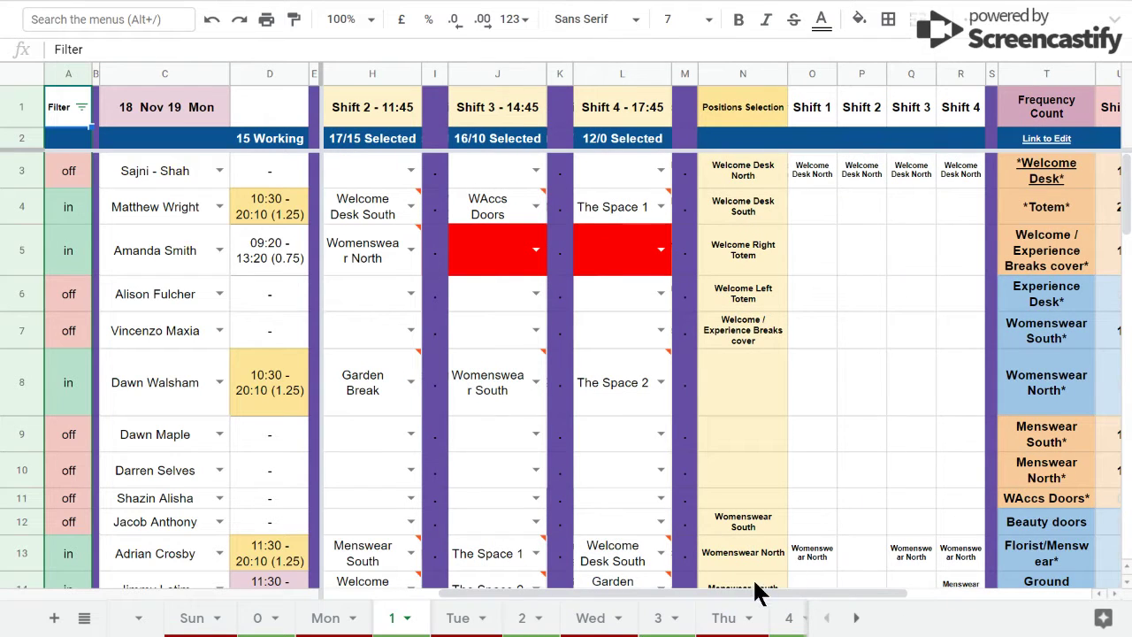
pyautogui.moveTo(758, 593); pyautogui.dragTo(619, 599)
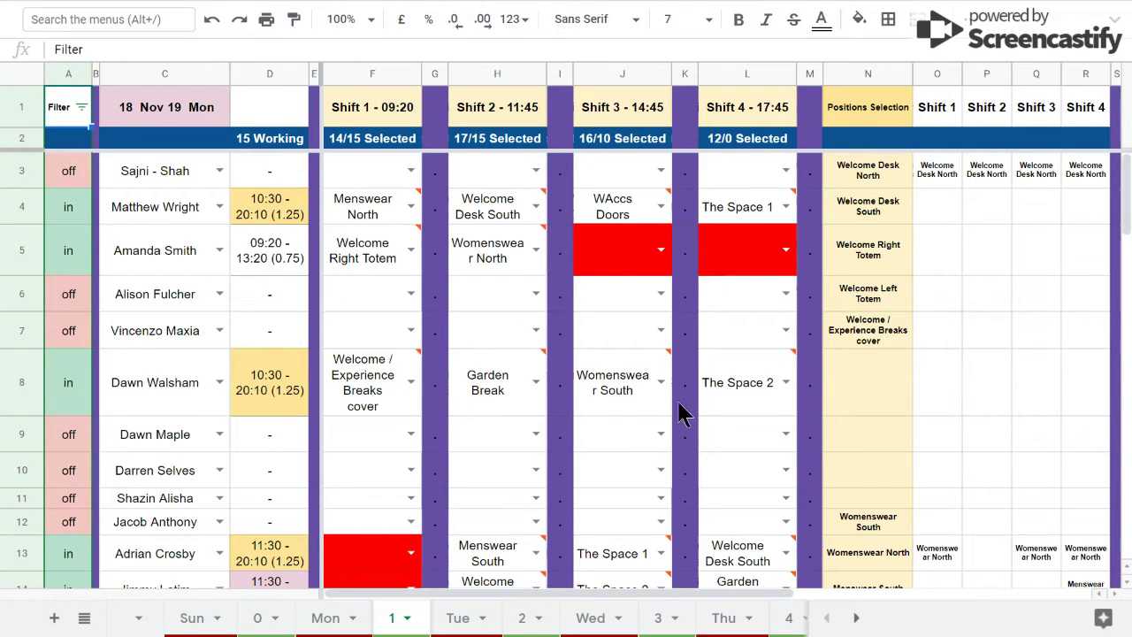
pyautogui.click(681, 594)
pyautogui.moveTo(690, 606); pyautogui.dragTo(617, 598)
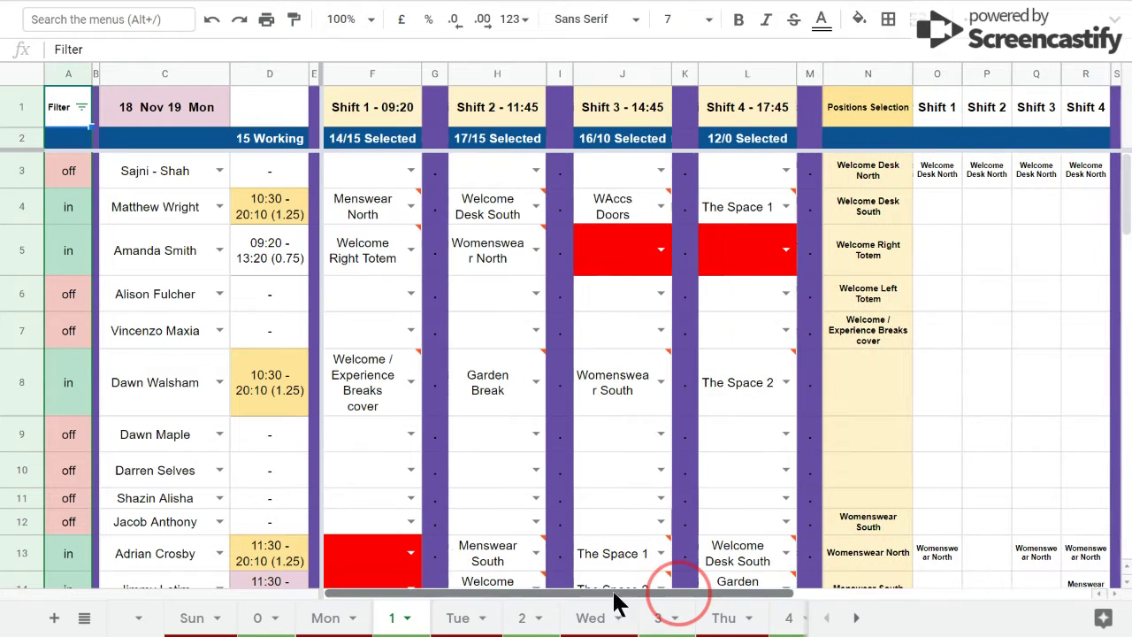
pyautogui.click(81, 107)
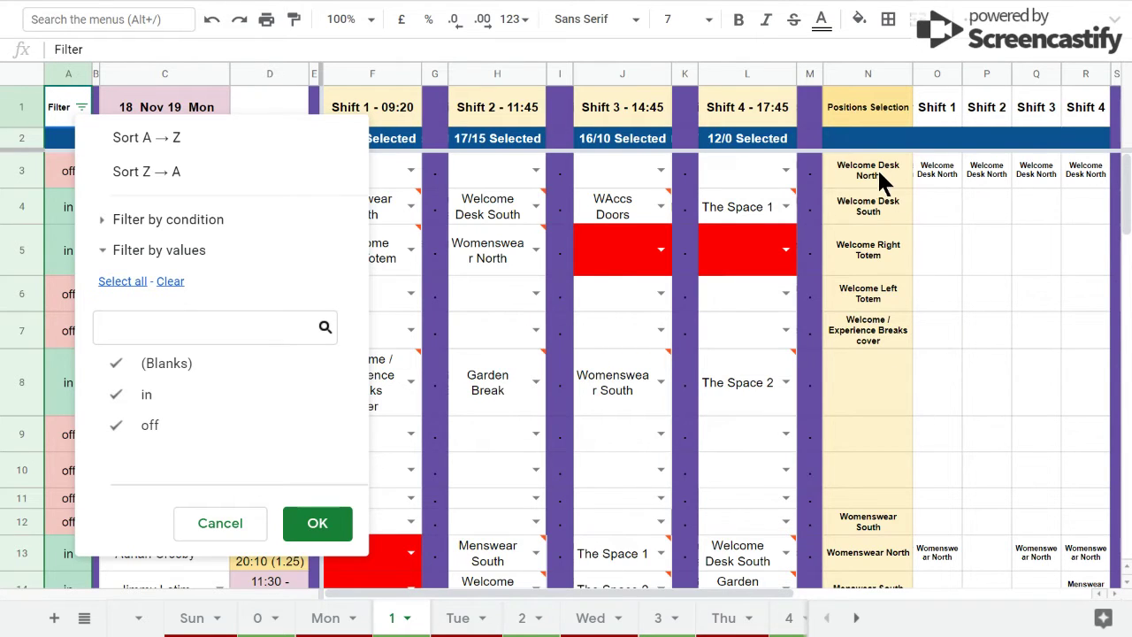
pyautogui.click(706, 432)
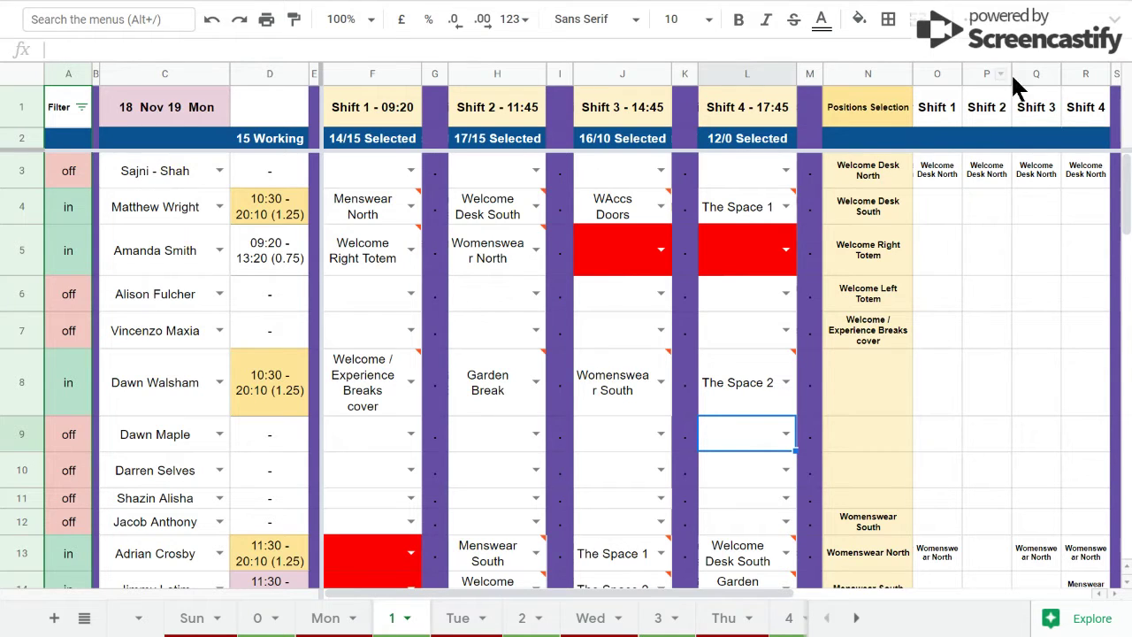
# Show the menus again and sort the range C3:M44 by column D, Z → A, without a header row
pyautogui.hotkey('ctrl', 'shift', 'f')
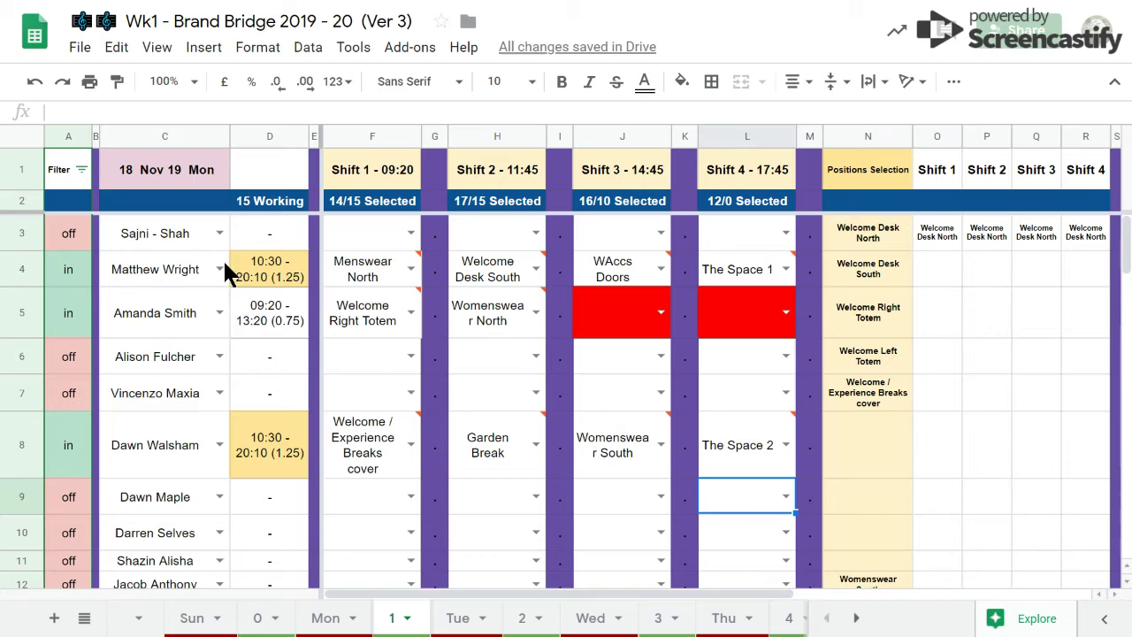
pyautogui.moveTo(130, 231); pyautogui.dragTo(808, 329)
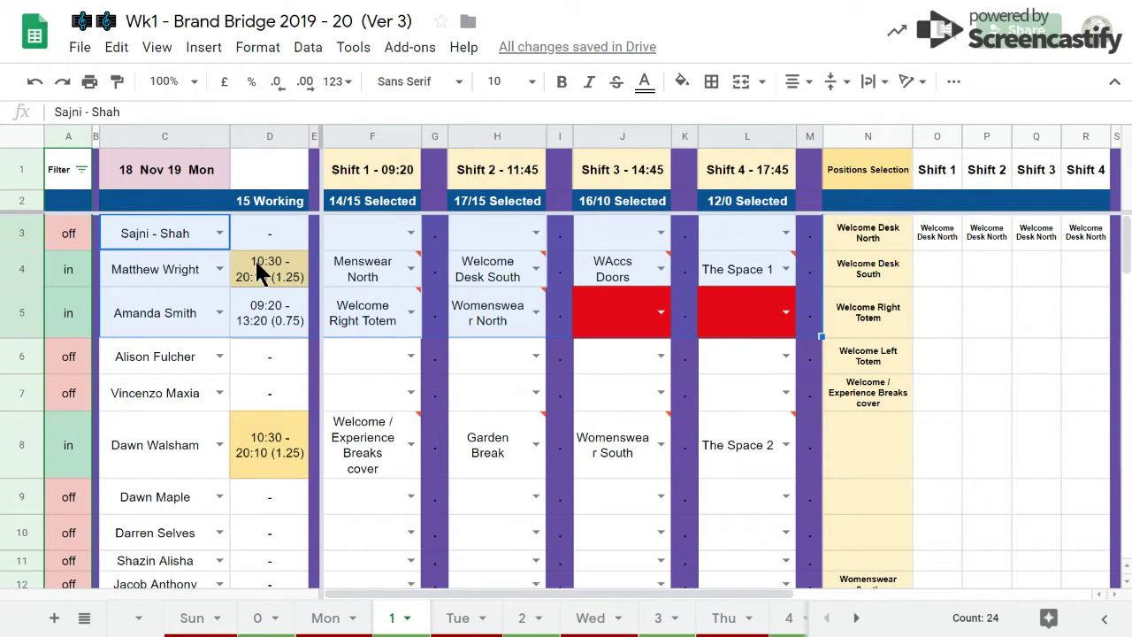
pyautogui.moveTo(152, 228); pyautogui.dragTo(769, 449)
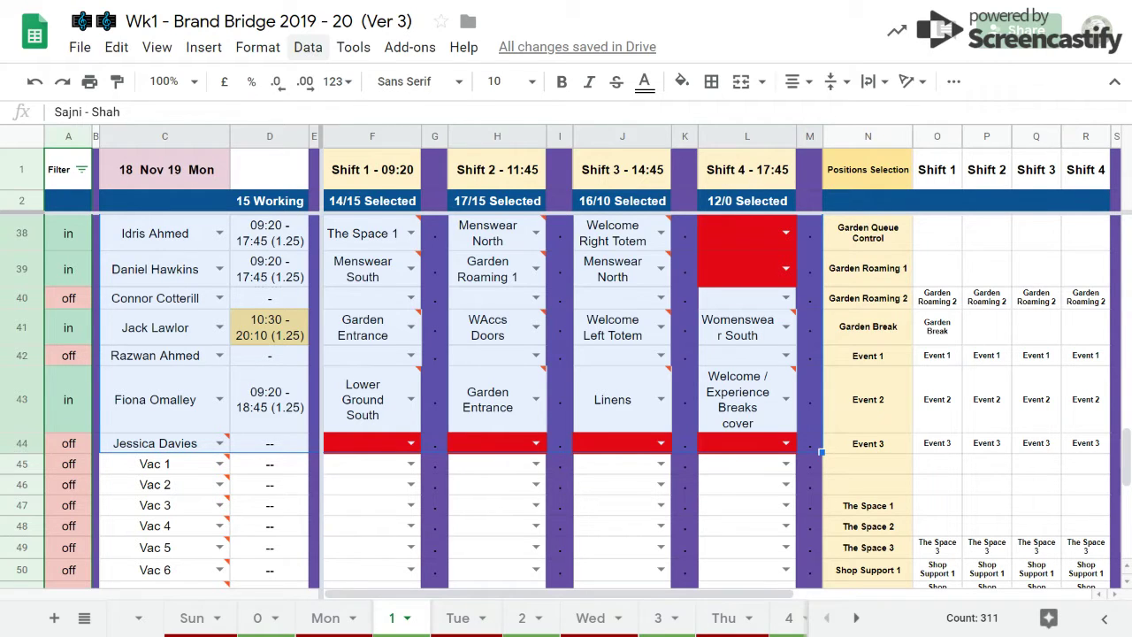
pyautogui.click(308, 49)
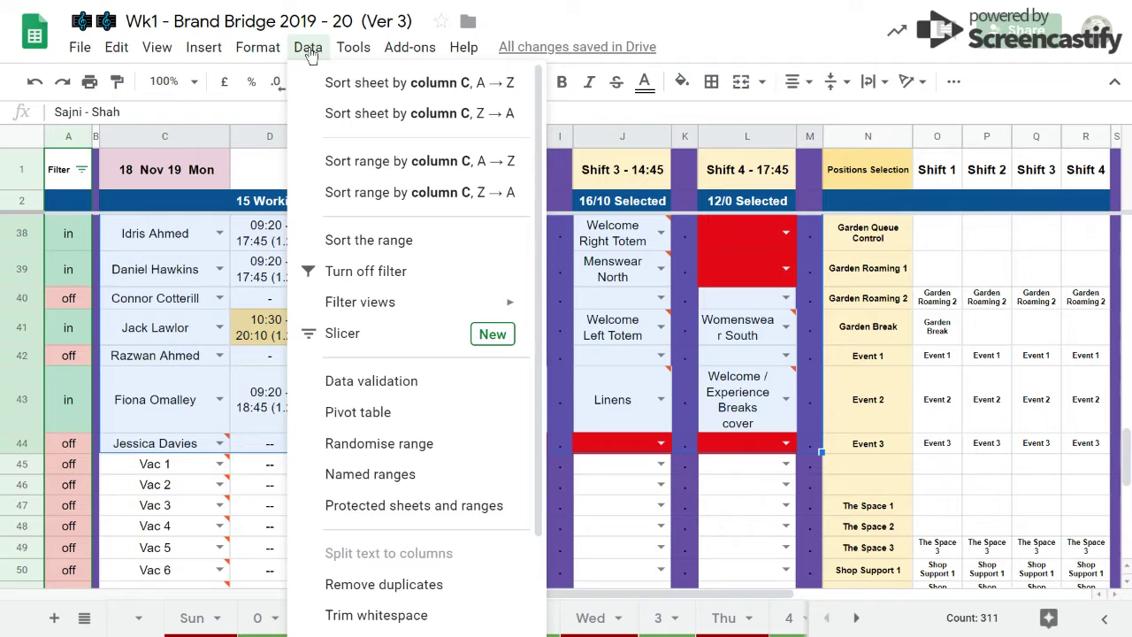
pyautogui.click(374, 240)
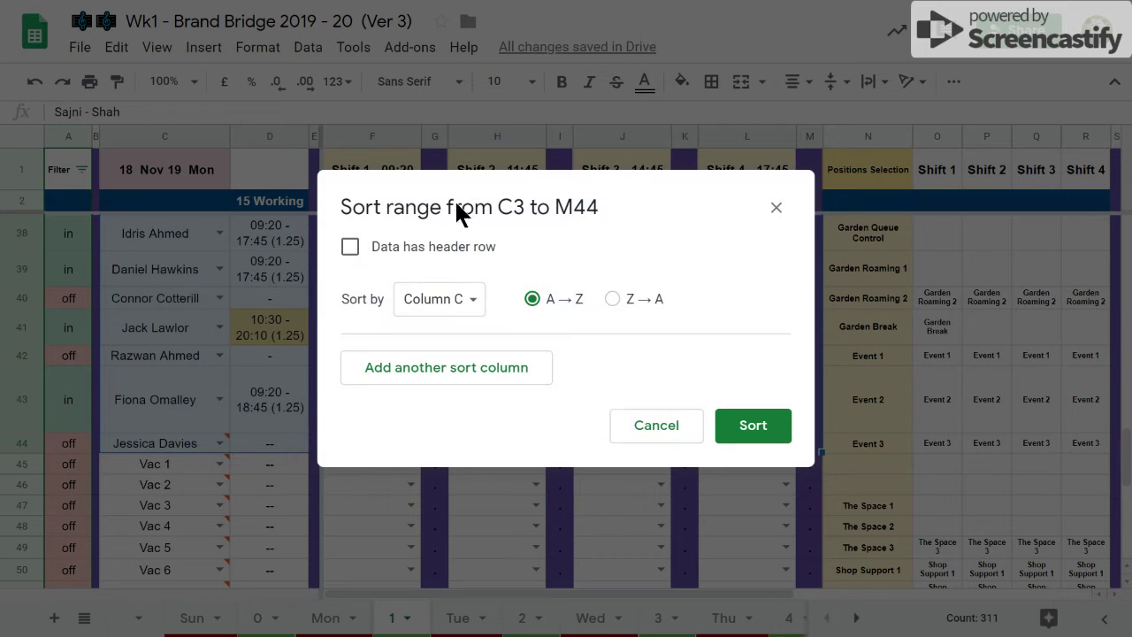
pyautogui.moveTo(527, 203); pyautogui.dragTo(689, 205)
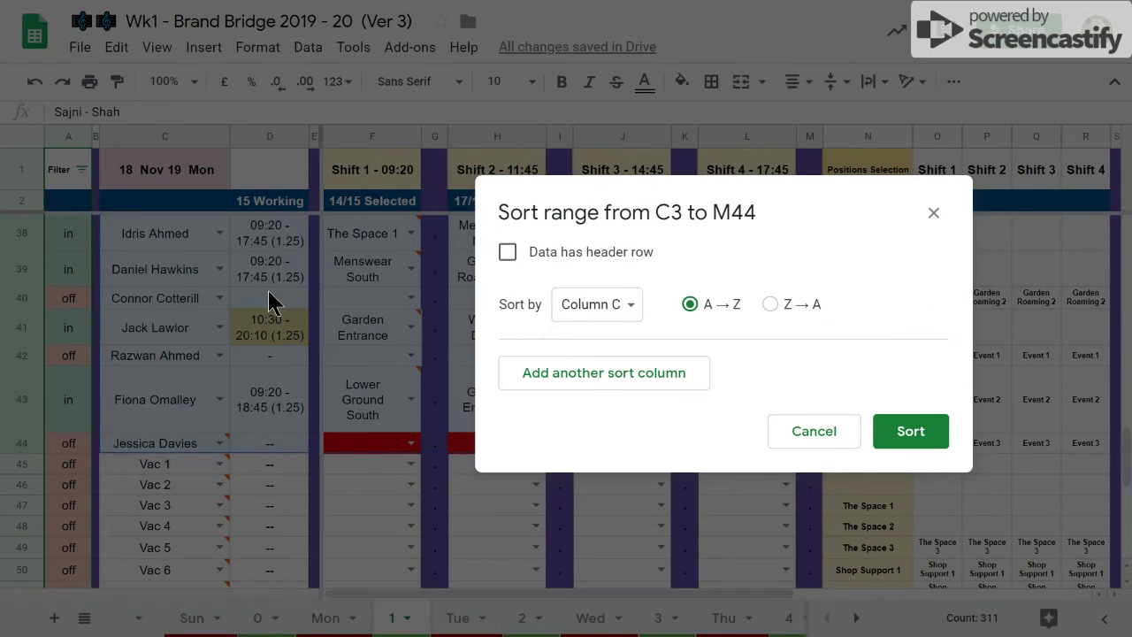
pyautogui.click(624, 305)
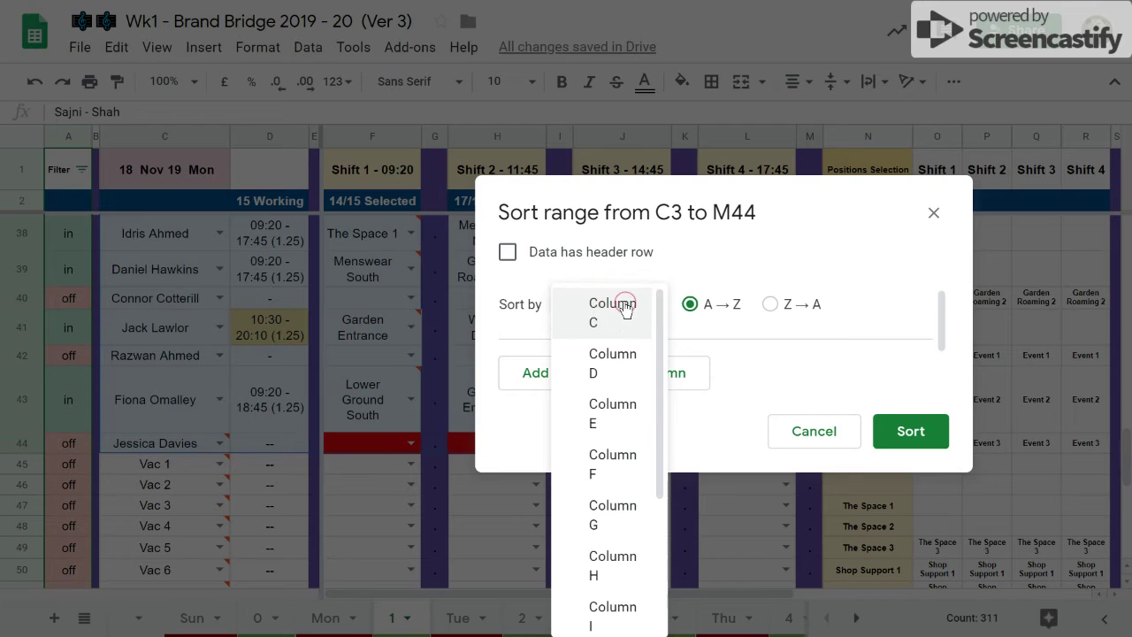
pyautogui.click(621, 364)
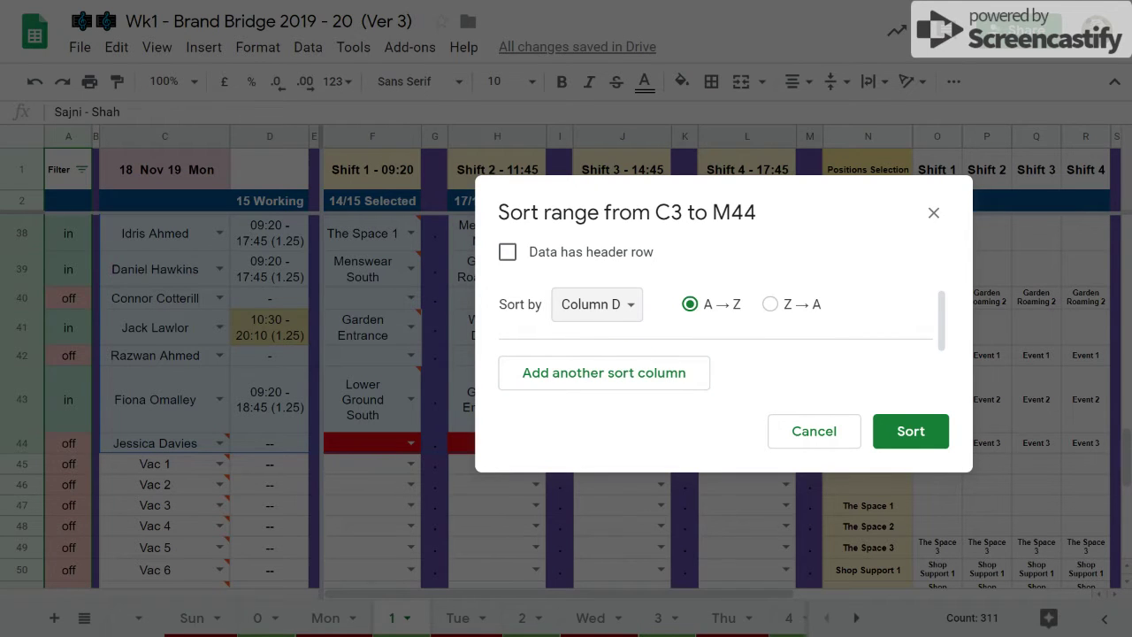
pyautogui.click(772, 301)
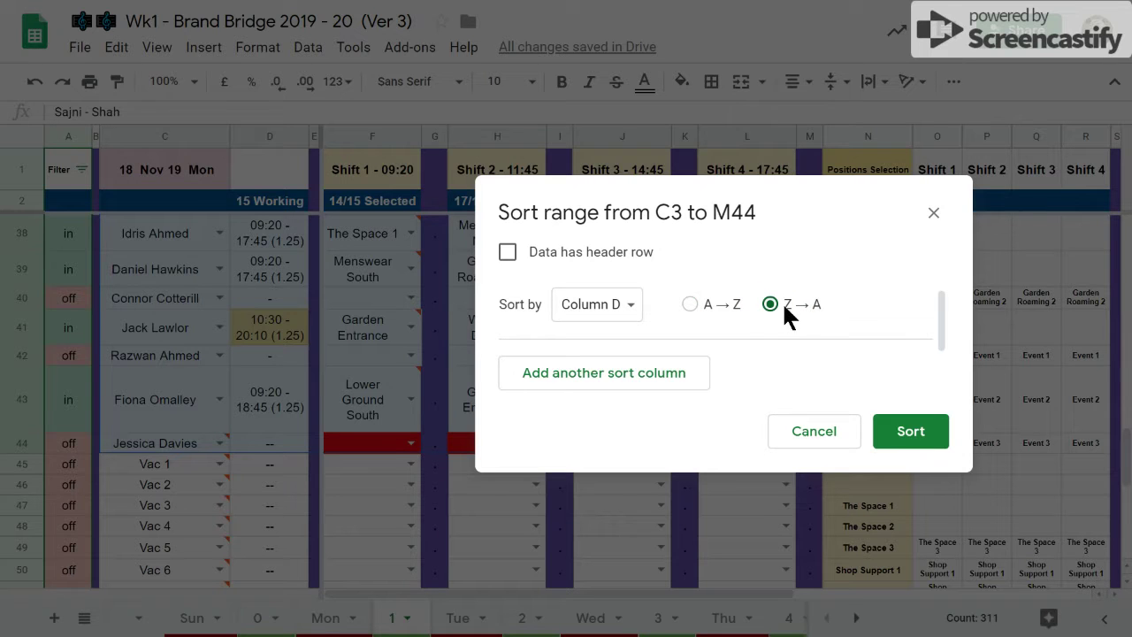
pyautogui.click(906, 431)
# Check the sorted order of the staff rows, comparing the hours in column D with the in and off statuses in column A
pyautogui.scroll(5, 334, 356)
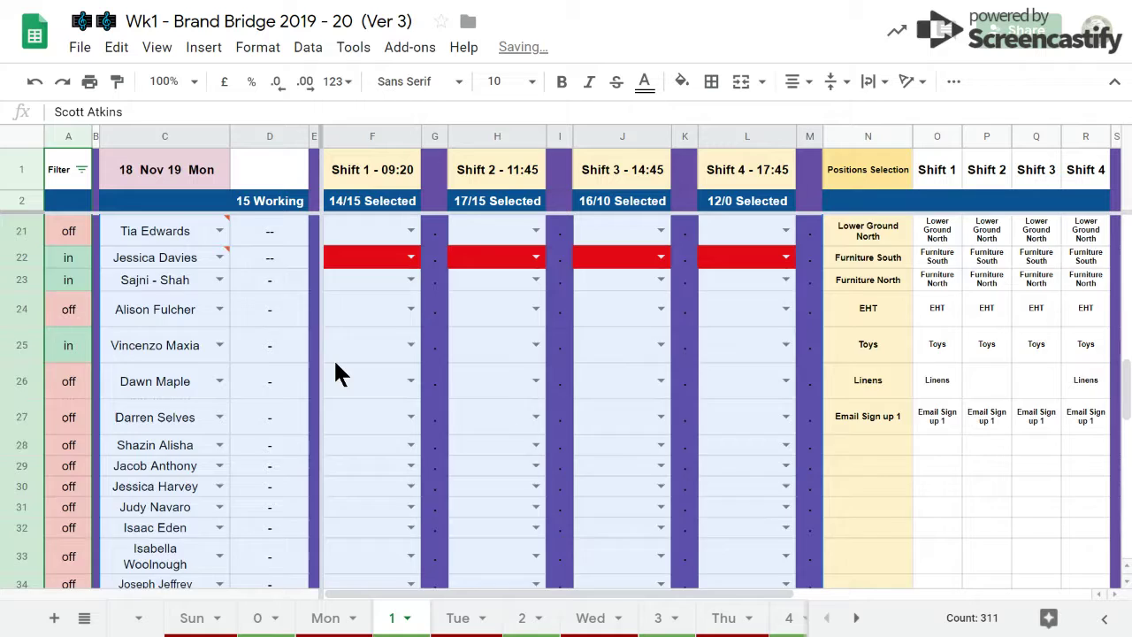
pyautogui.scroll(2, 334, 361)
pyautogui.scroll(-2, 260, 416)
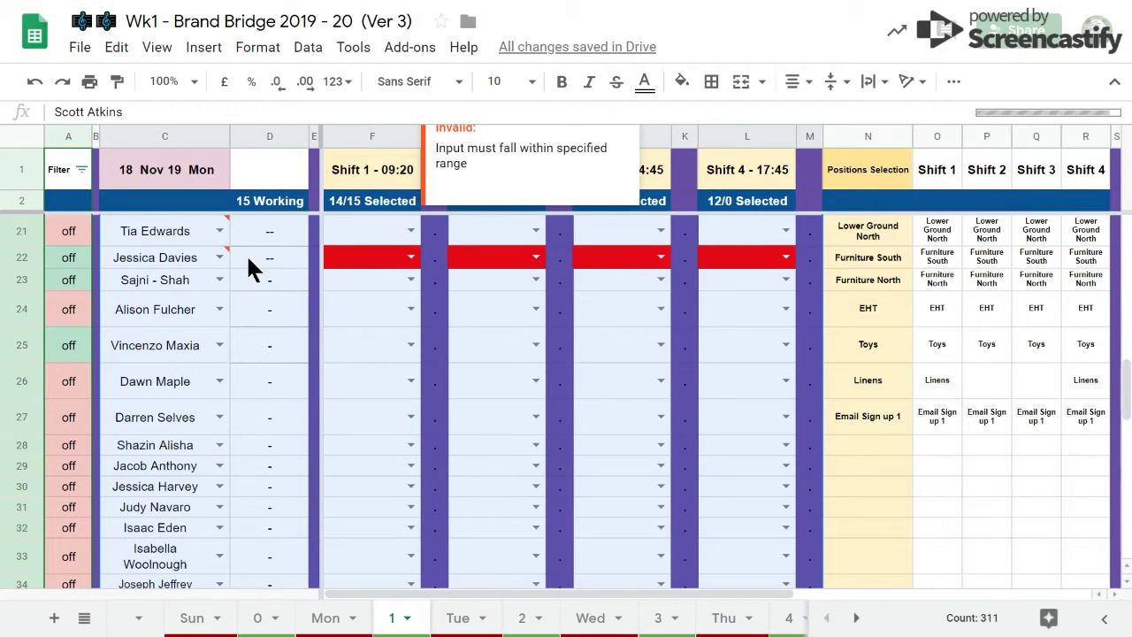
pyautogui.scroll(3, 254, 451)
pyautogui.scroll(2, 255, 446)
pyautogui.scroll(-3, 254, 441)
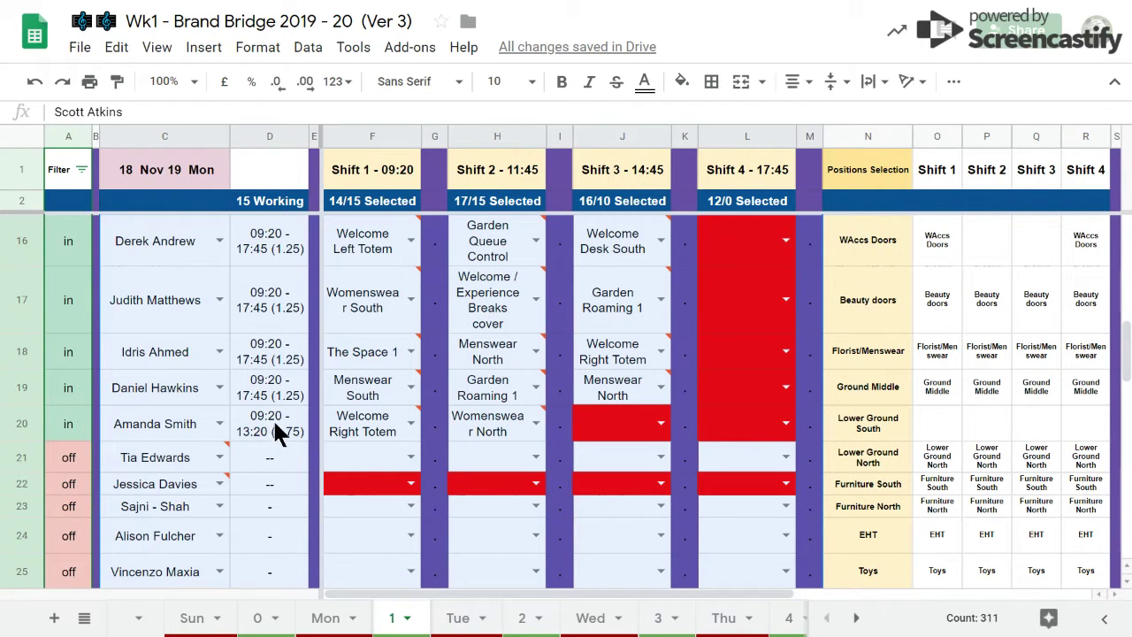
pyautogui.scroll(6, 271, 389)
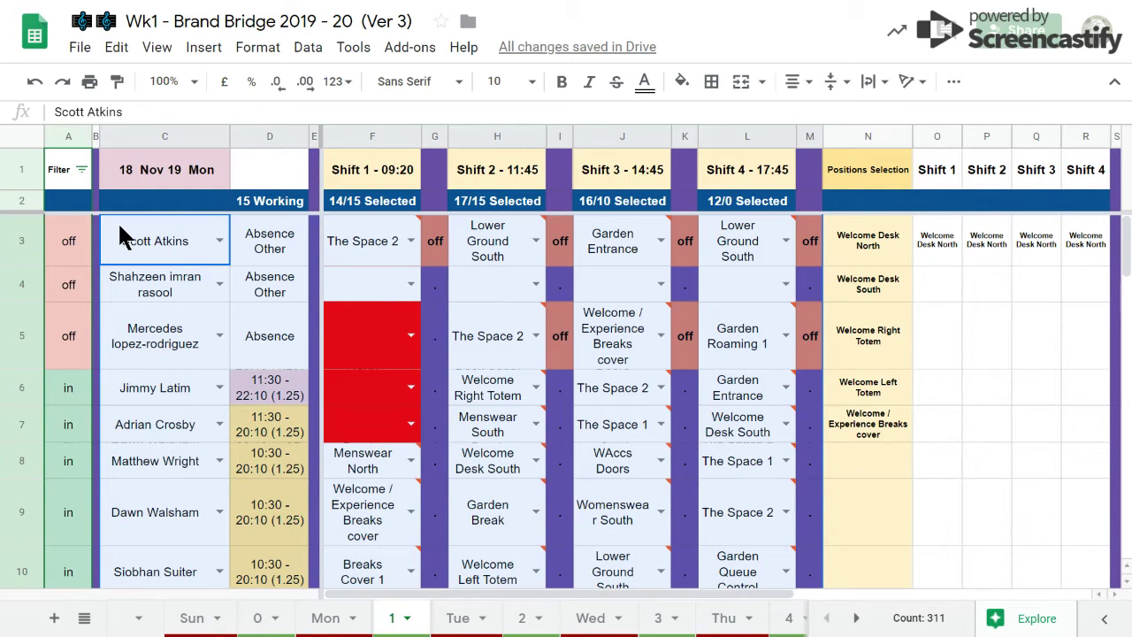
# Sort only the range C3:M20 by column D, A → Z
pyautogui.moveTo(119, 230); pyautogui.dragTo(803, 503)
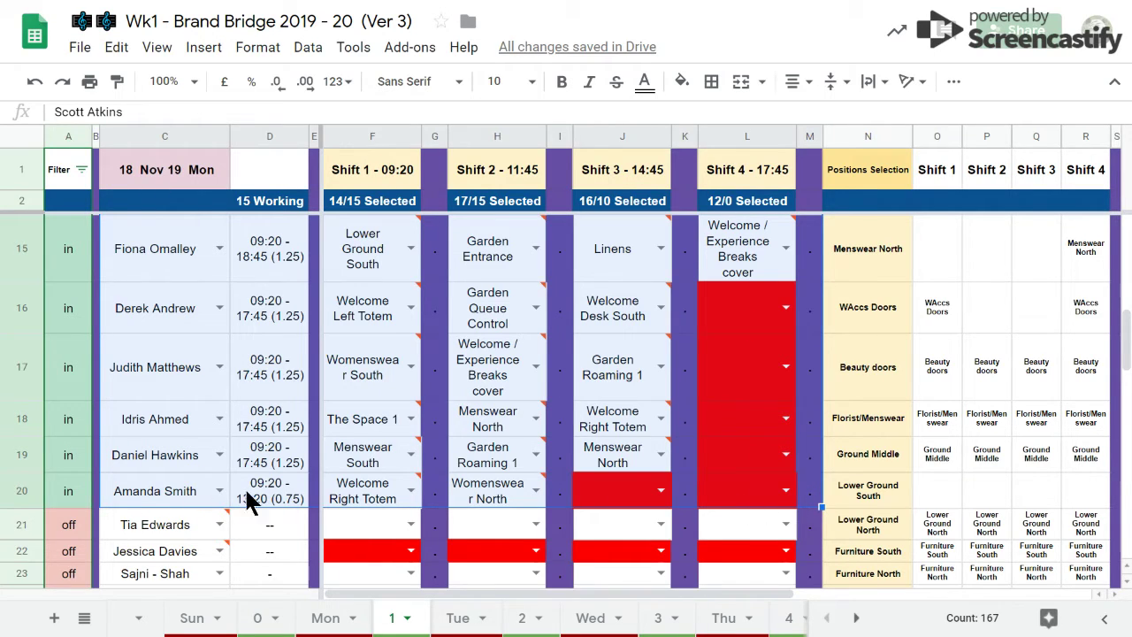
pyautogui.click(308, 47)
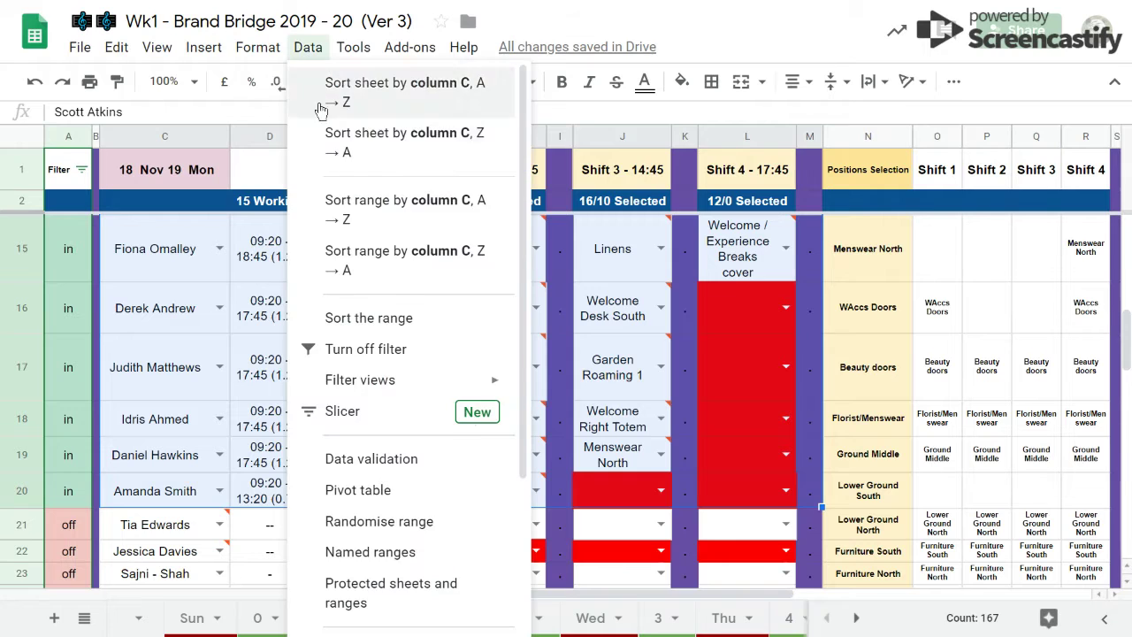
pyautogui.click(375, 320)
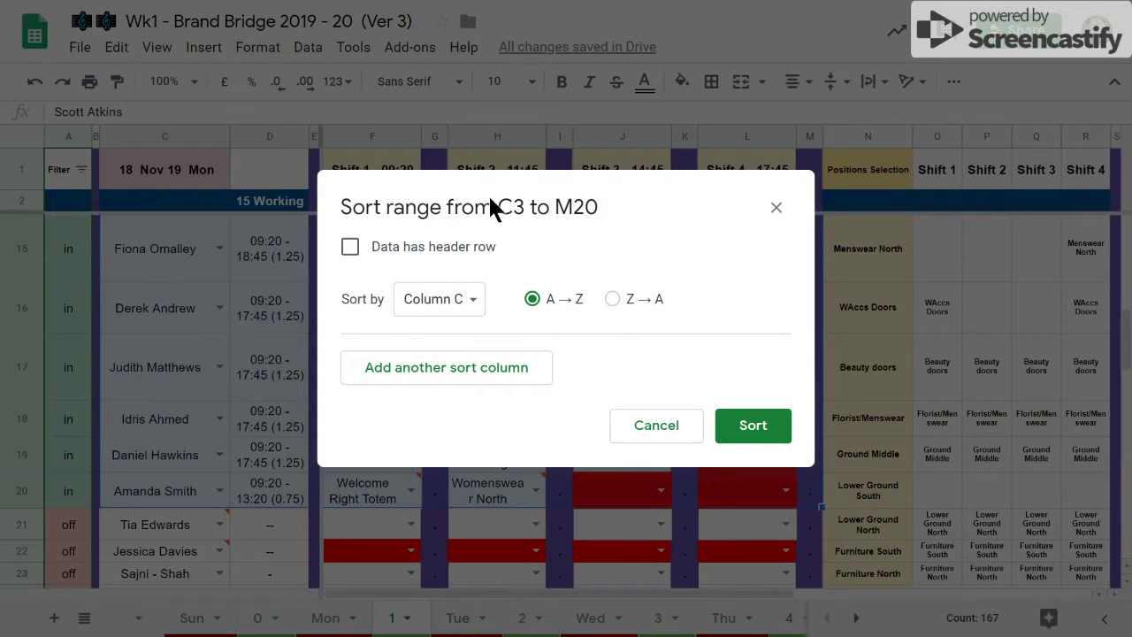
pyautogui.moveTo(491, 206); pyautogui.dragTo(602, 206)
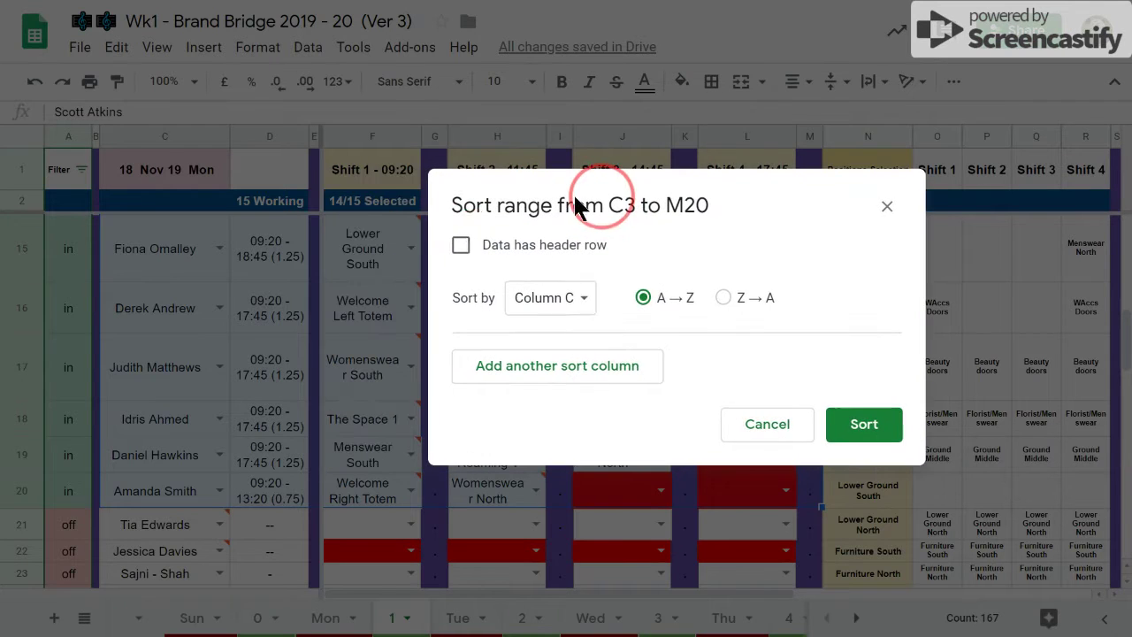
pyautogui.click(576, 299)
pyautogui.click(584, 330)
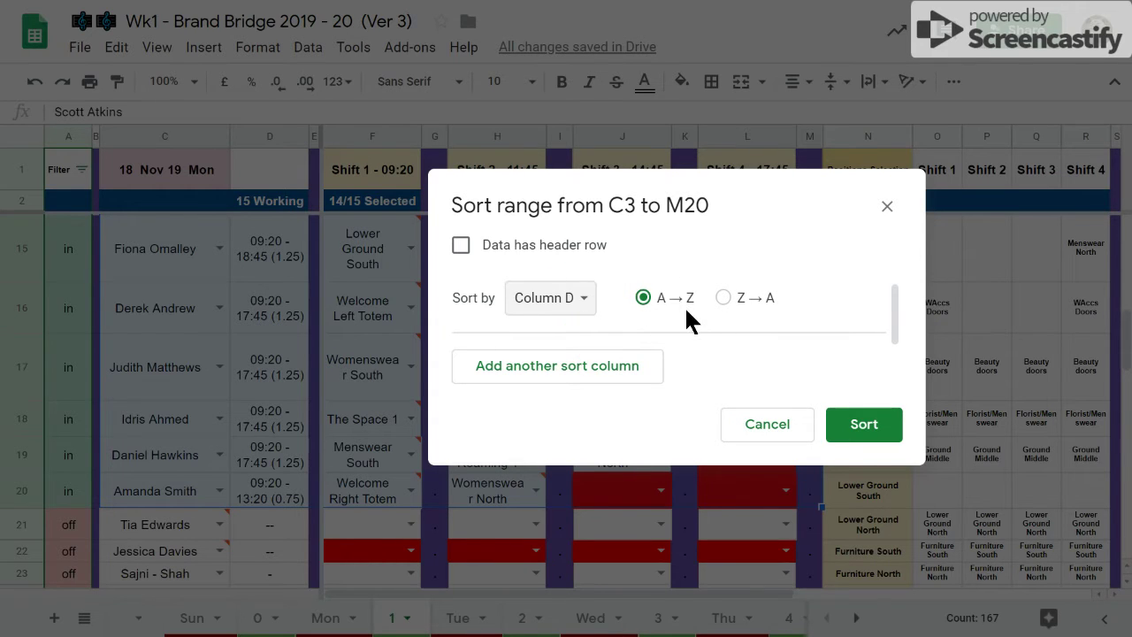
pyautogui.click(864, 430)
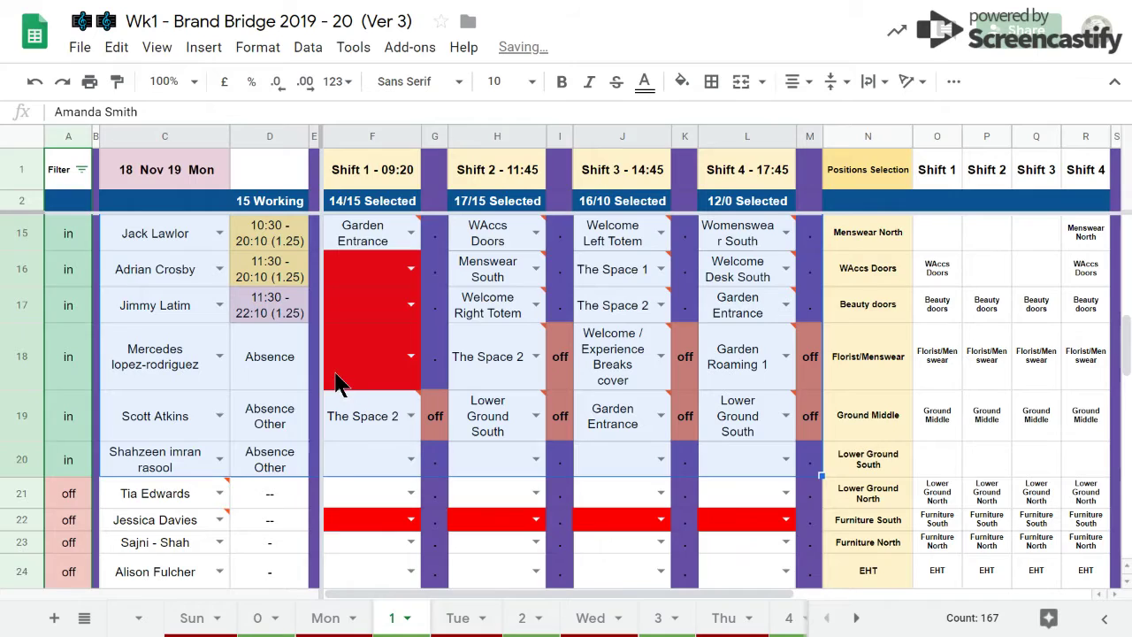
pyautogui.scroll(5, 100, 354)
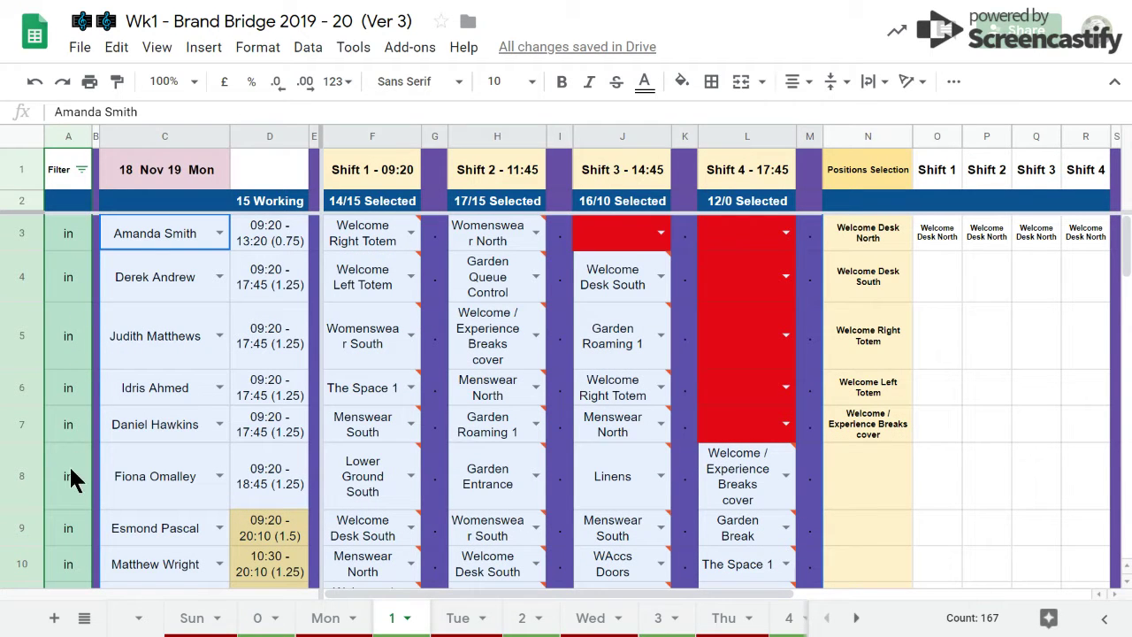
# Examine the sorted staff rows and their shift assignments, along with the column A filter values and the Positions Selection table
pyautogui.scroll(-5, 117, 485)
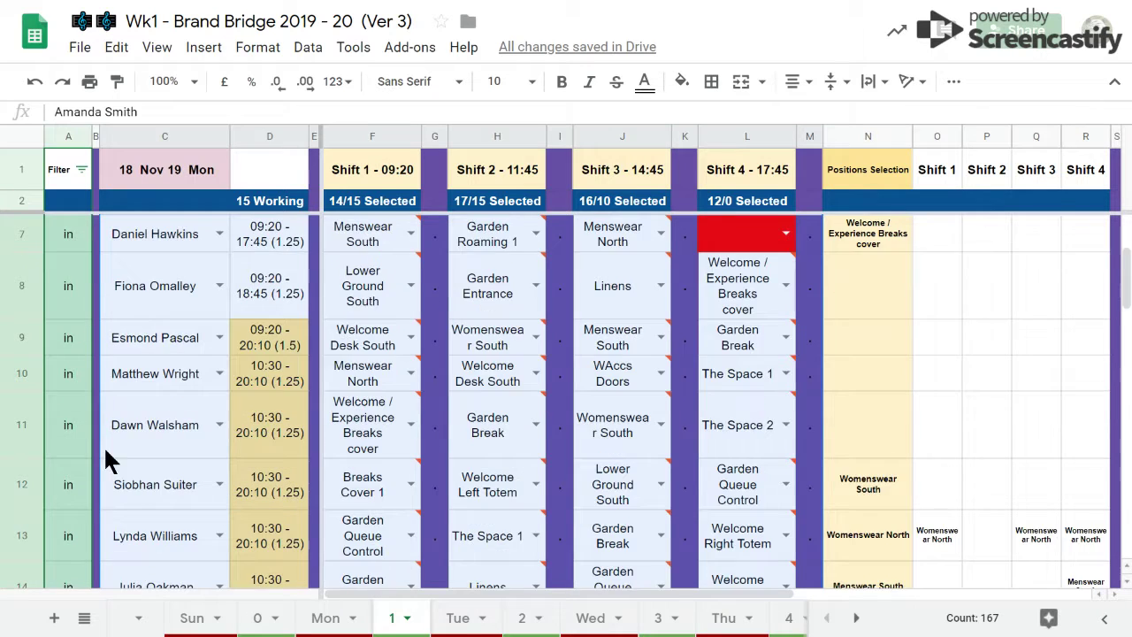
pyautogui.scroll(5, 117, 484)
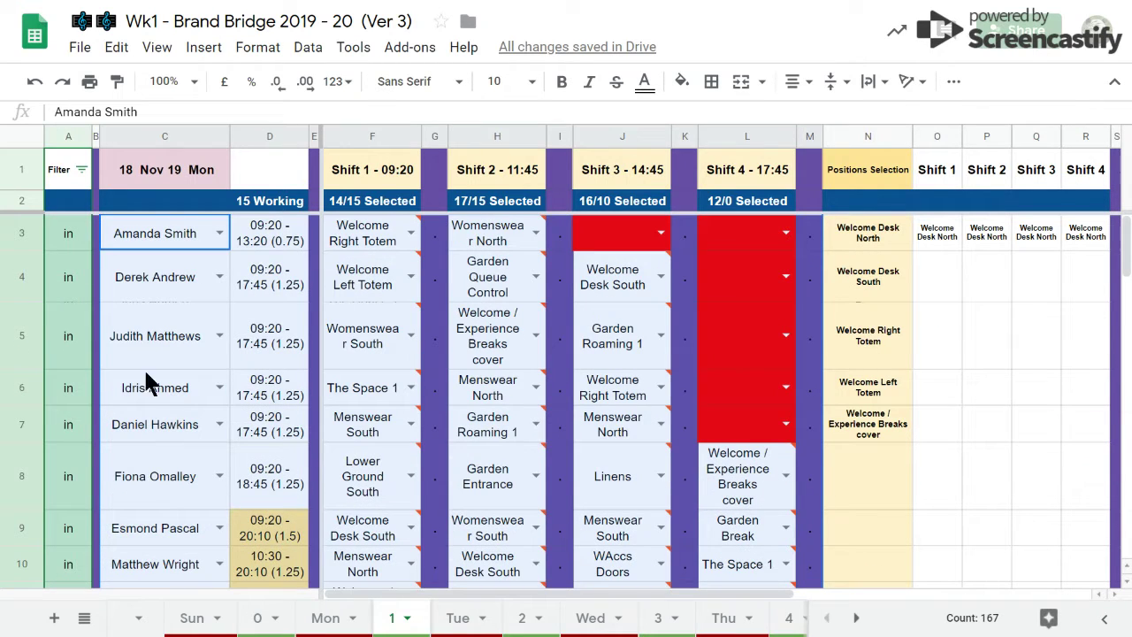
pyautogui.click(80, 169)
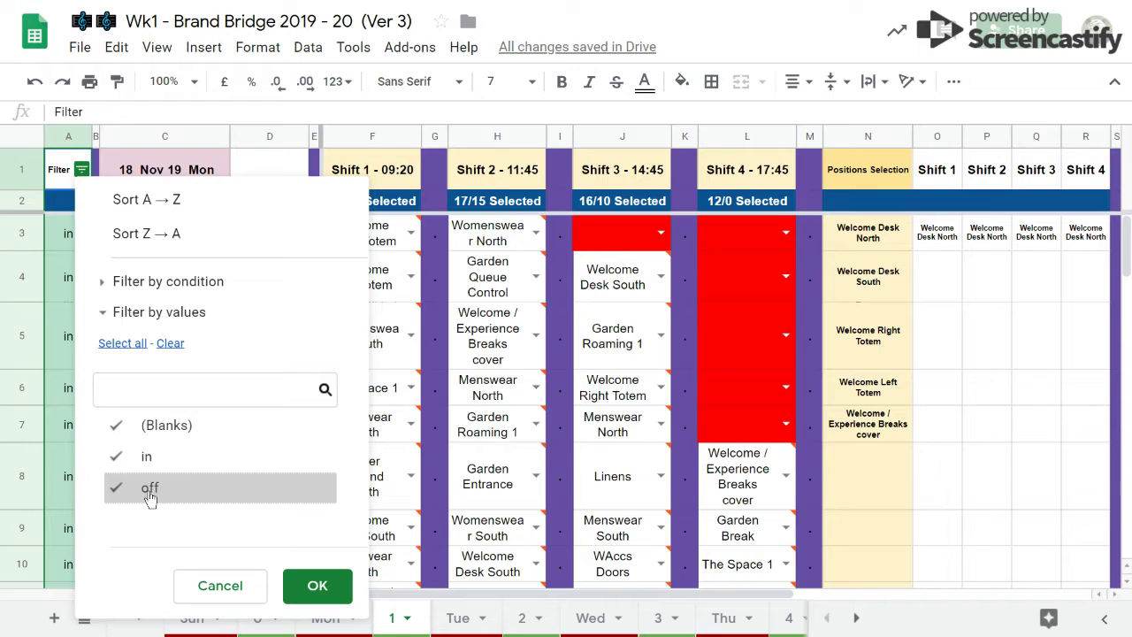
pyautogui.click(566, 612)
pyautogui.hscroll(1, 566, 612)
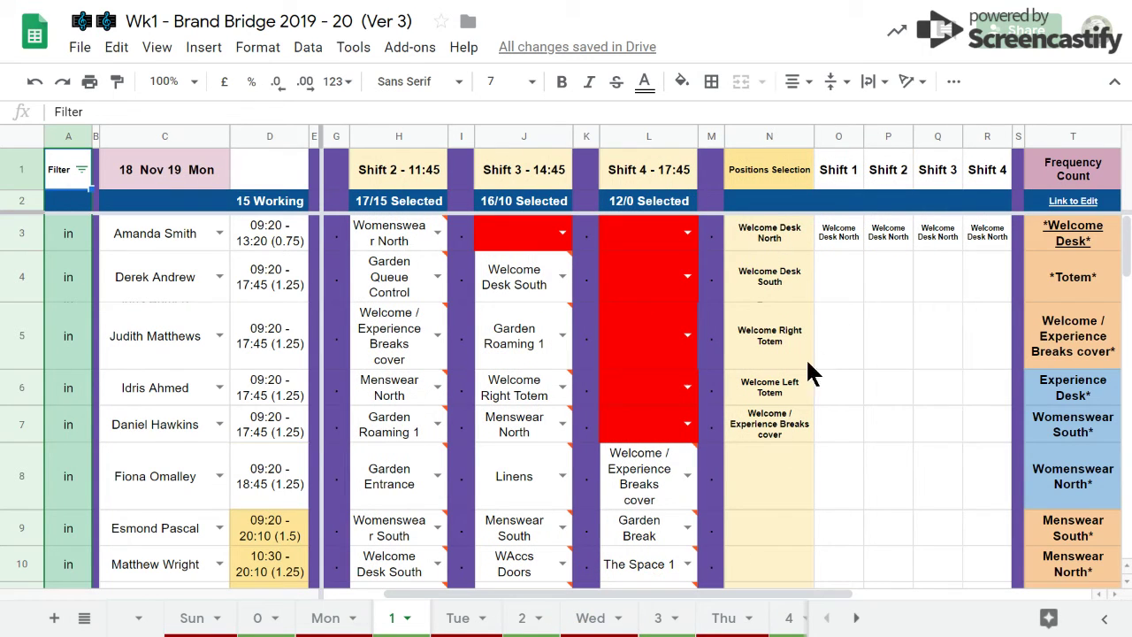
pyautogui.scroll(-2, 831, 535)
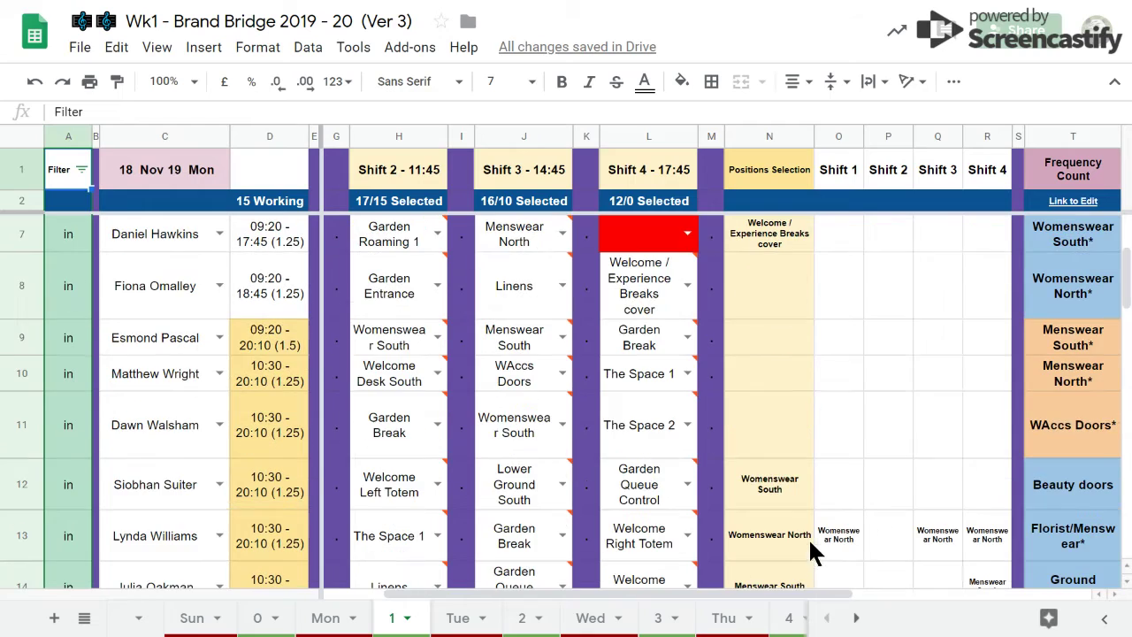
pyautogui.moveTo(745, 594); pyautogui.dragTo(646, 605)
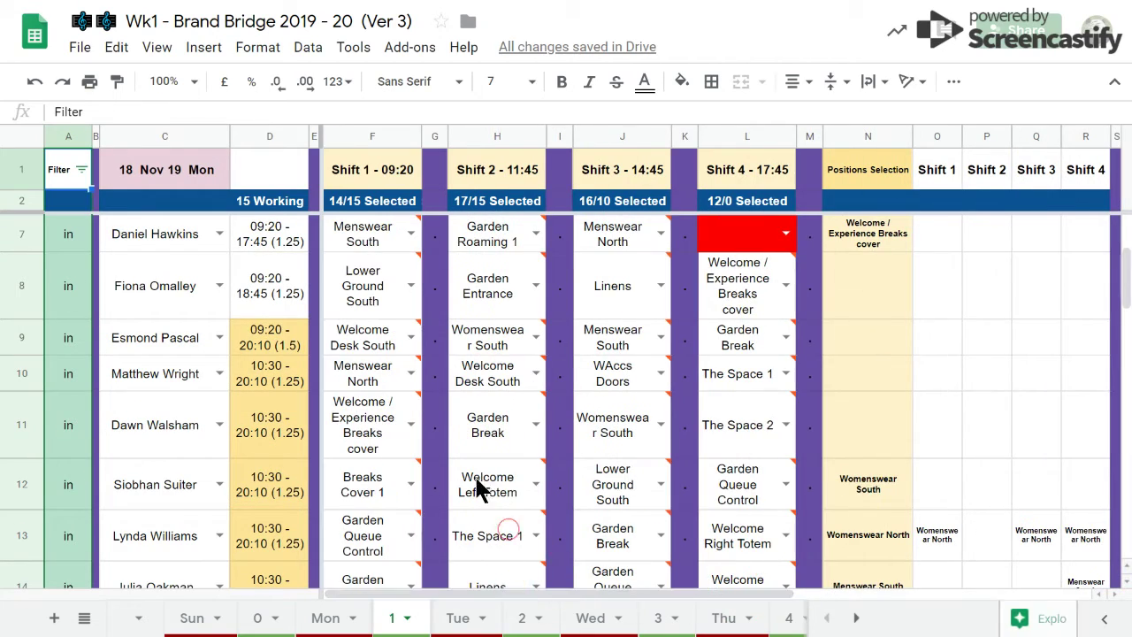
pyautogui.scroll(-4, 480, 487)
pyautogui.scroll(-2, 459, 468)
pyautogui.scroll(6, 458, 469)
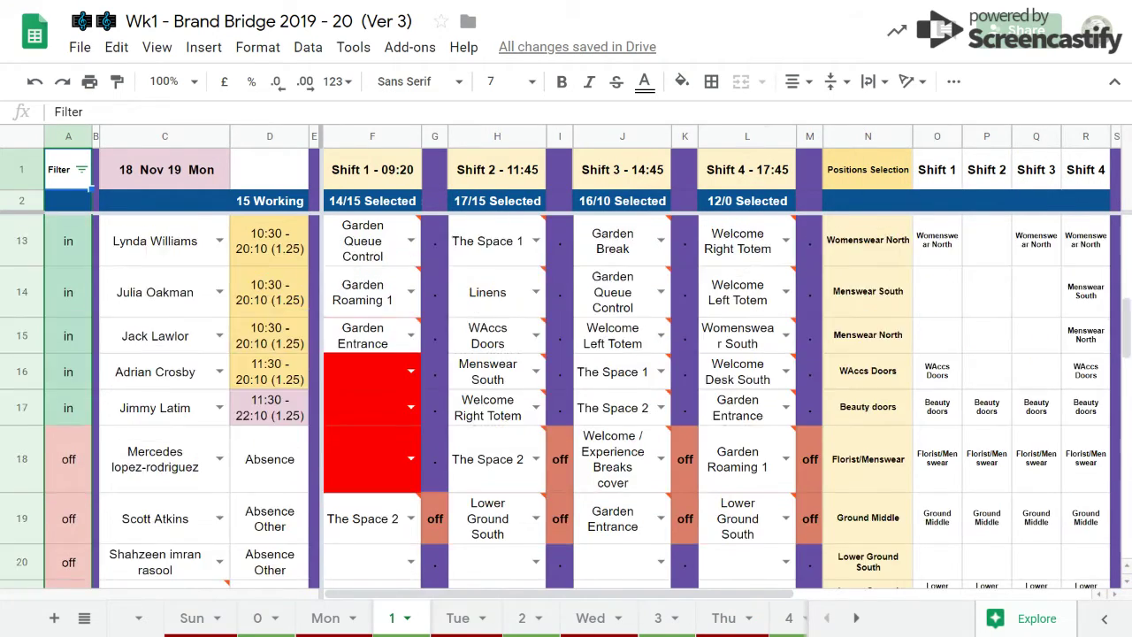
pyautogui.scroll(2, 566, 398)
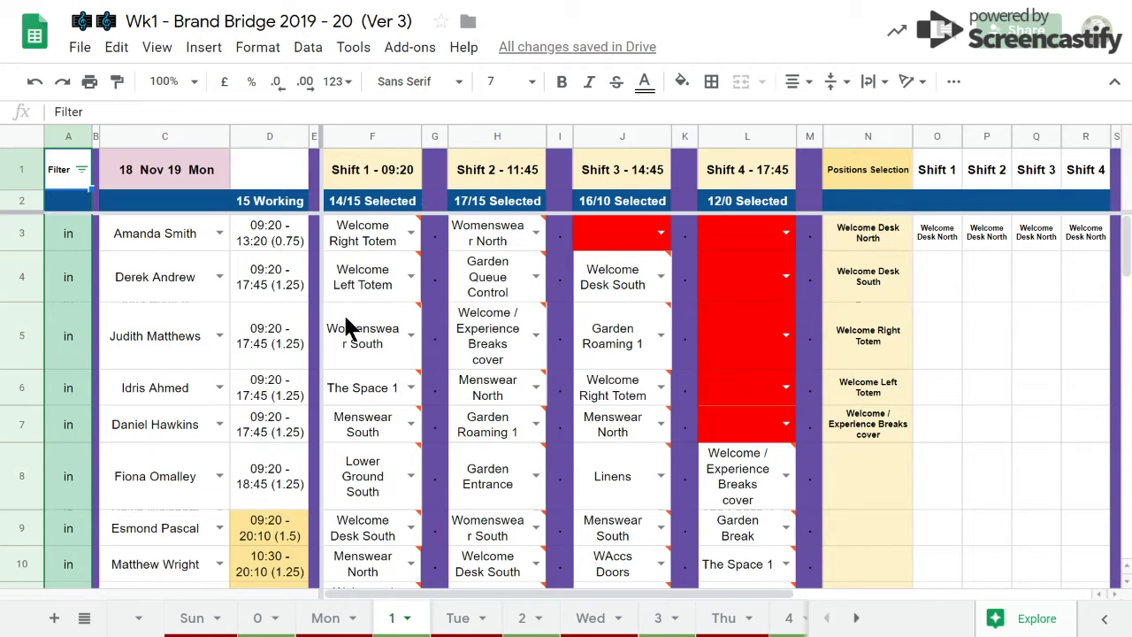
pyautogui.scroll(-5, 732, 343)
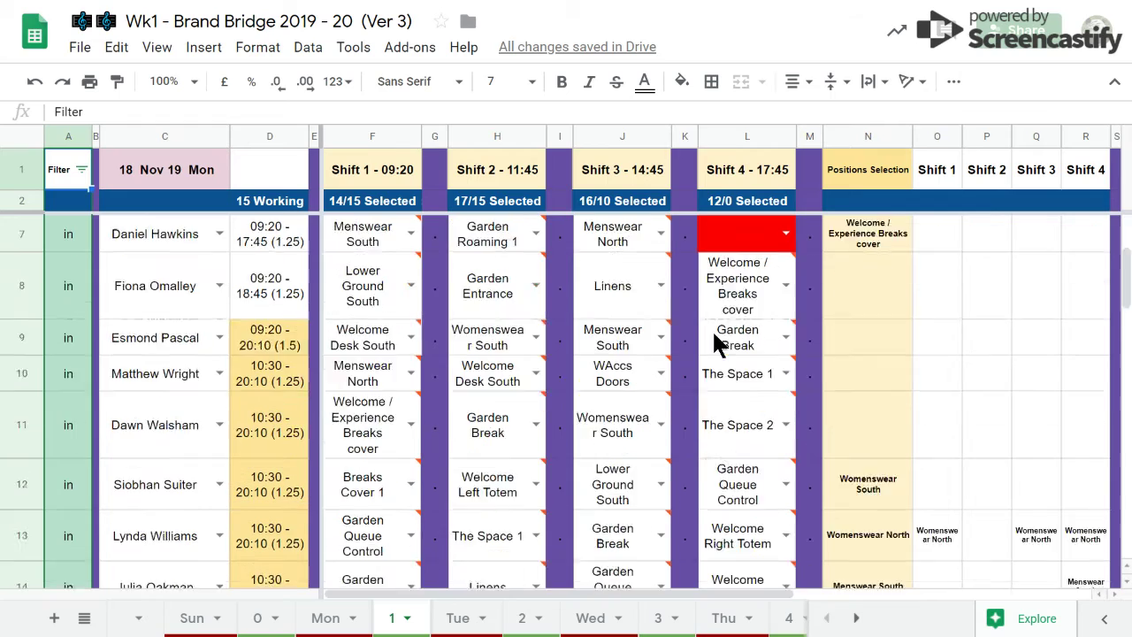
pyautogui.scroll(5, 714, 344)
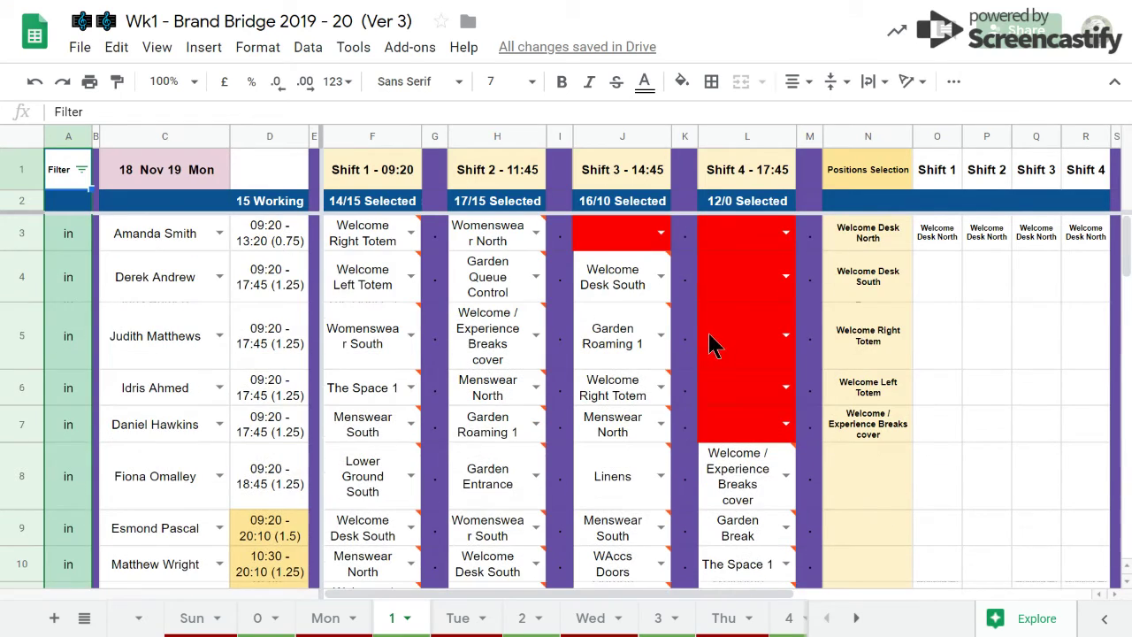
pyautogui.scroll(-6, 707, 340)
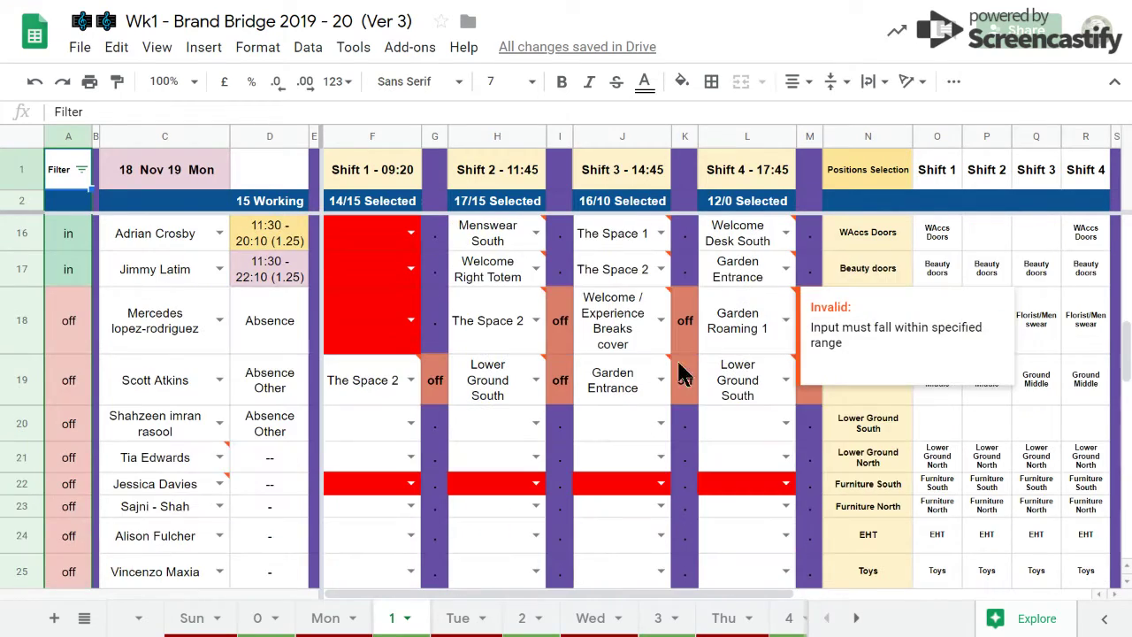
# Clear the position assignments in the Shift 1 to Shift 4 columns (F to M) for staff rows 3 to 23
pyautogui.moveTo(358, 513); pyautogui.dragTo(805, 524)
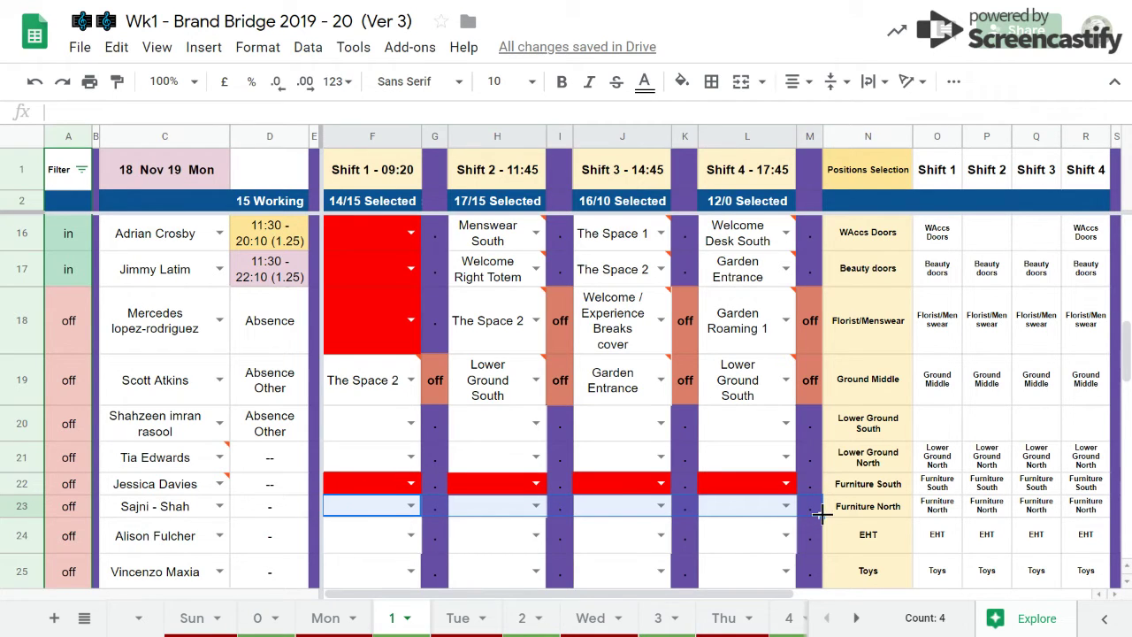
pyautogui.moveTo(821, 515); pyautogui.dragTo(815, 237)
pyautogui.scroll(1, 663, 468)
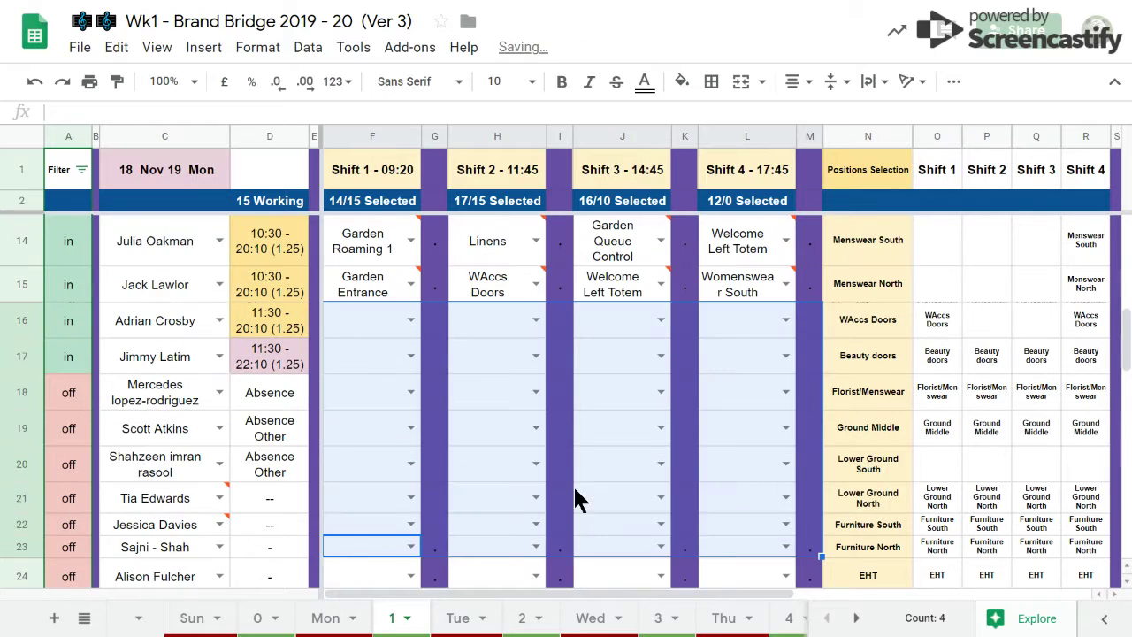
pyautogui.moveTo(355, 317); pyautogui.dragTo(802, 225)
pyautogui.scroll(2, 747, 442)
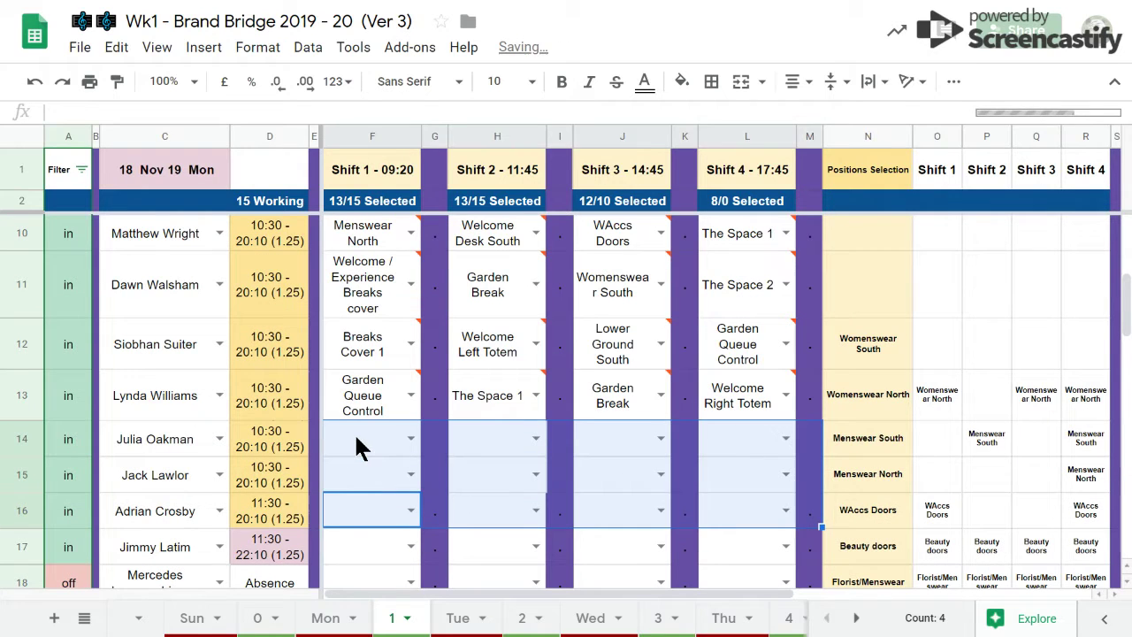
pyautogui.moveTo(778, 434); pyautogui.dragTo(815, 455)
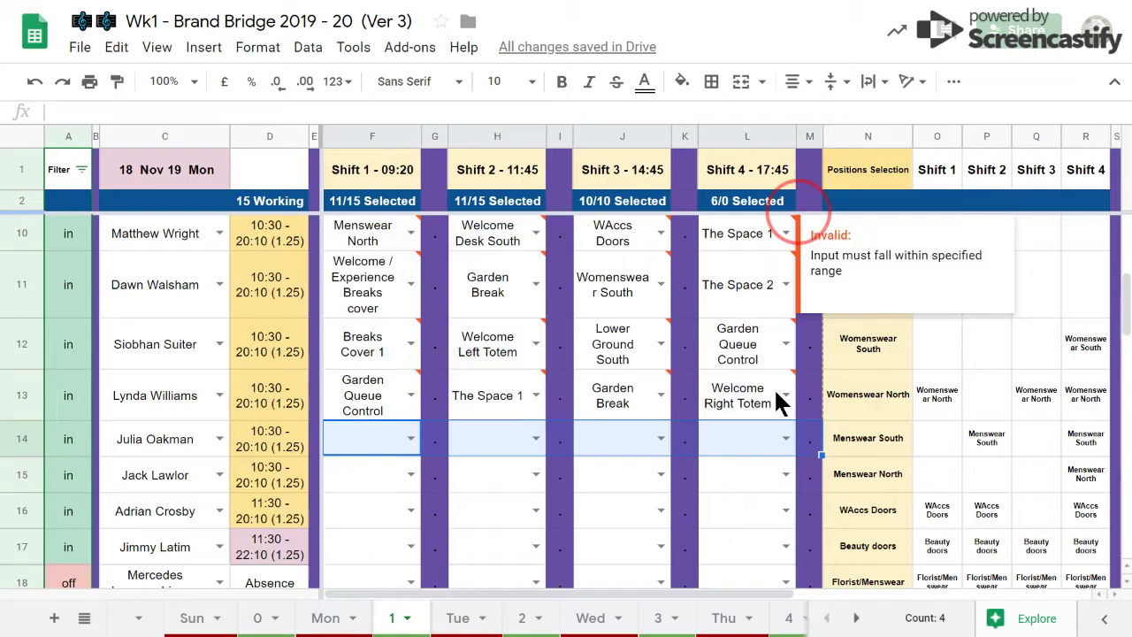
pyautogui.hotkey('ctrl', 'shift', 'Up')
pyautogui.hotkey('ctrl', 'shift', 'Up')
pyautogui.press('Delete')
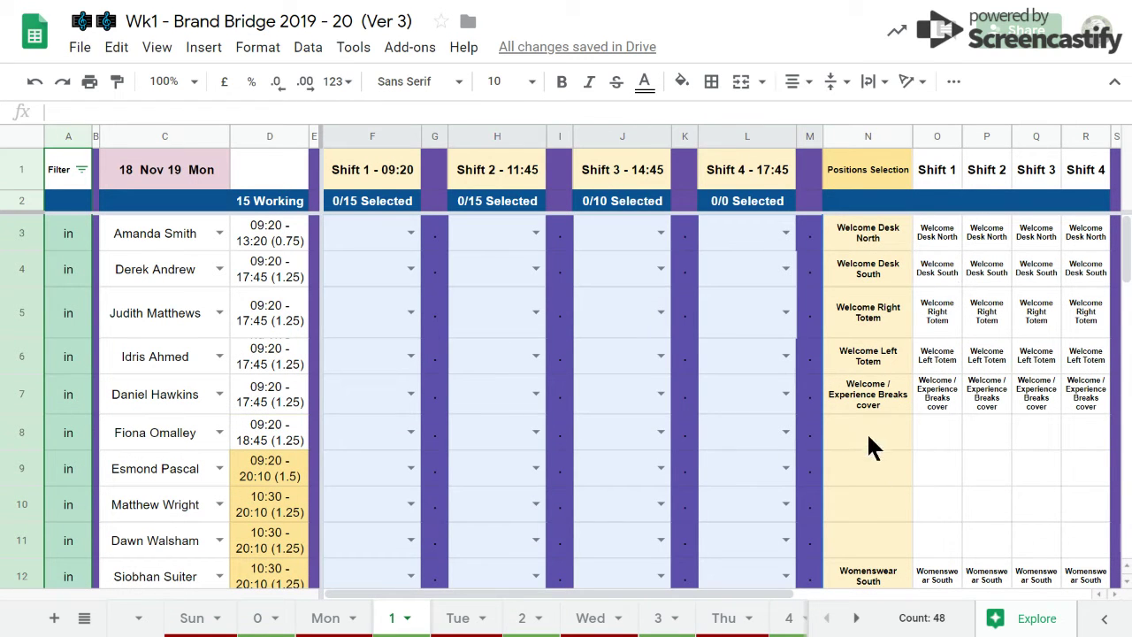
# On the Position sheet, copy the Positions Selection entries from Womenswear South (B11) through Email Sign up 1 and paste them starting at B7
pyautogui.scroll(-9, 865, 464)
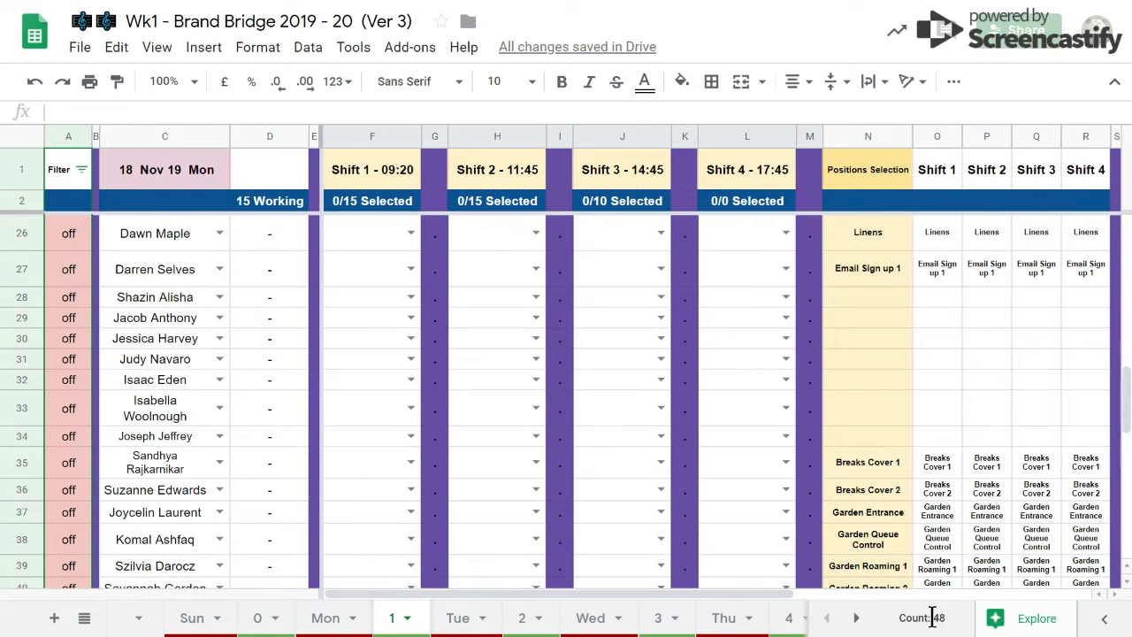
pyautogui.click(856, 619)
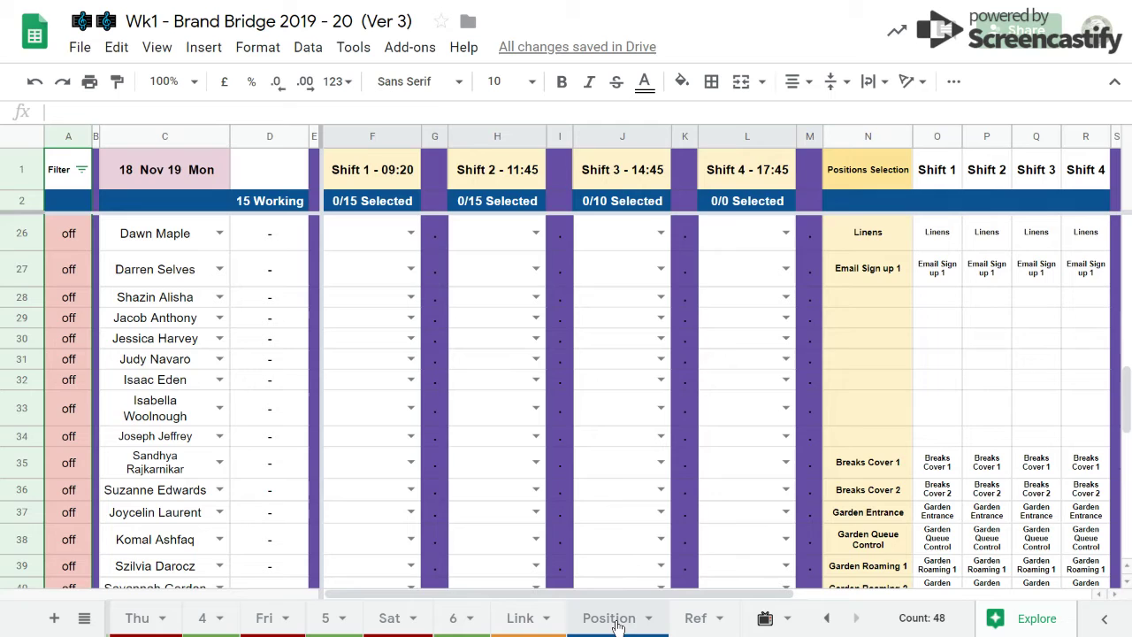
pyautogui.click(614, 619)
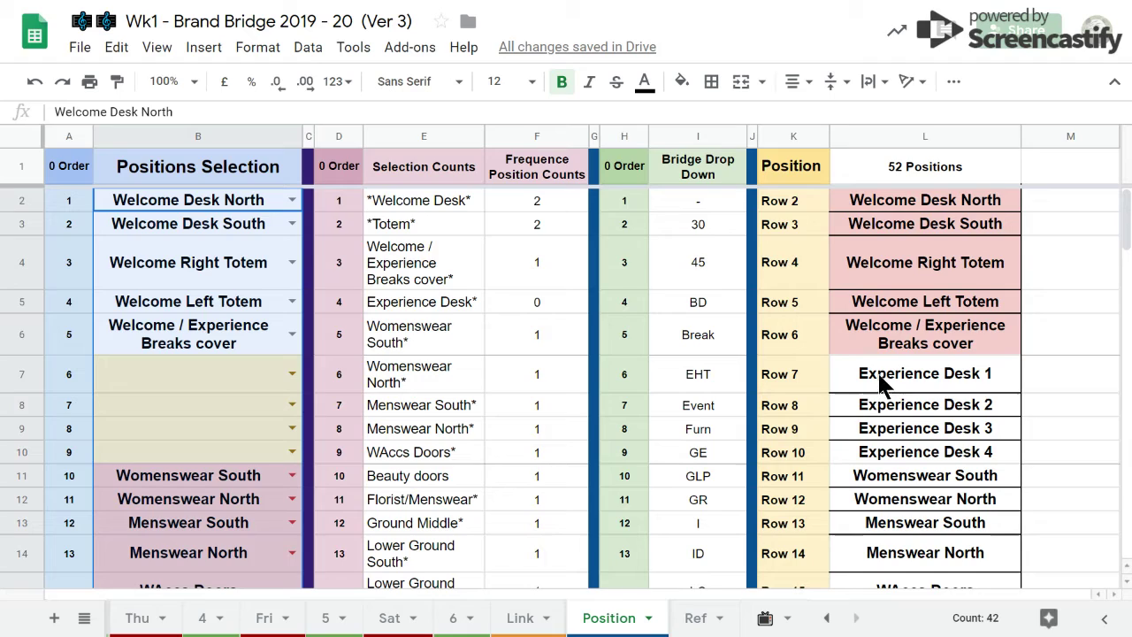
pyautogui.scroll(-2, 161, 446)
pyautogui.scroll(2, 198, 427)
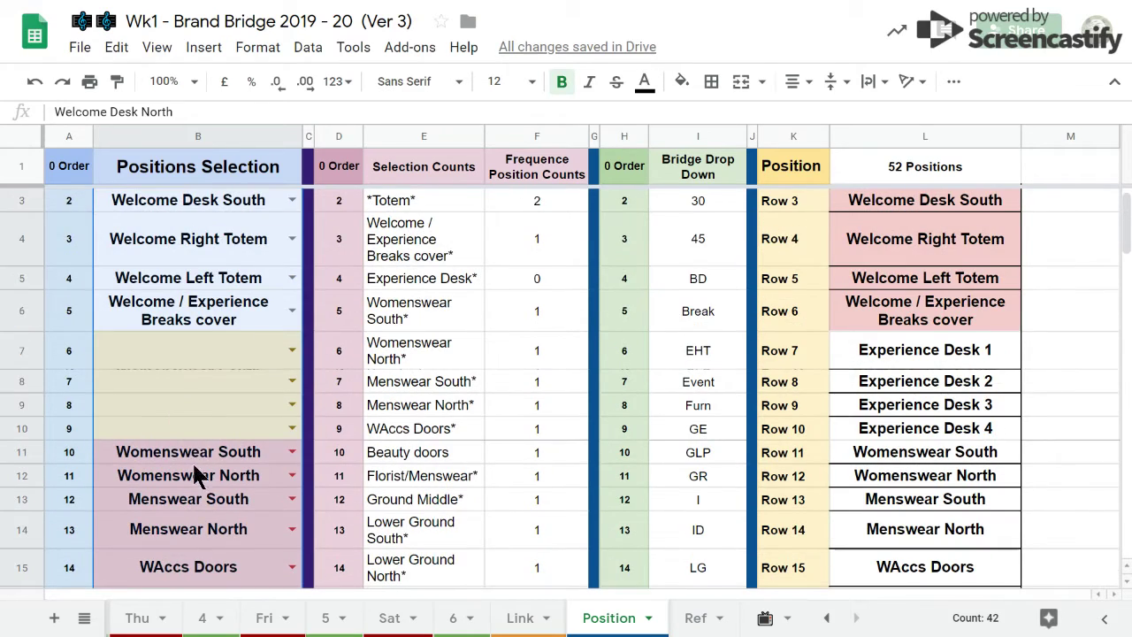
pyautogui.moveTo(198, 452); pyautogui.dragTo(198, 477)
pyautogui.scroll(4, 198, 477)
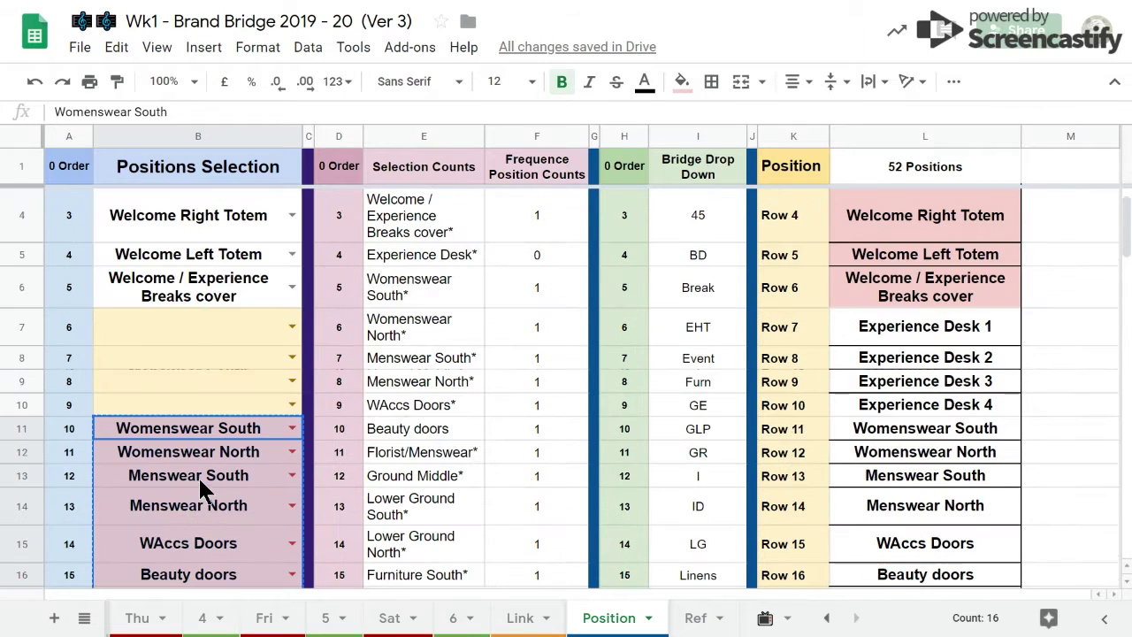
pyautogui.click(187, 331)
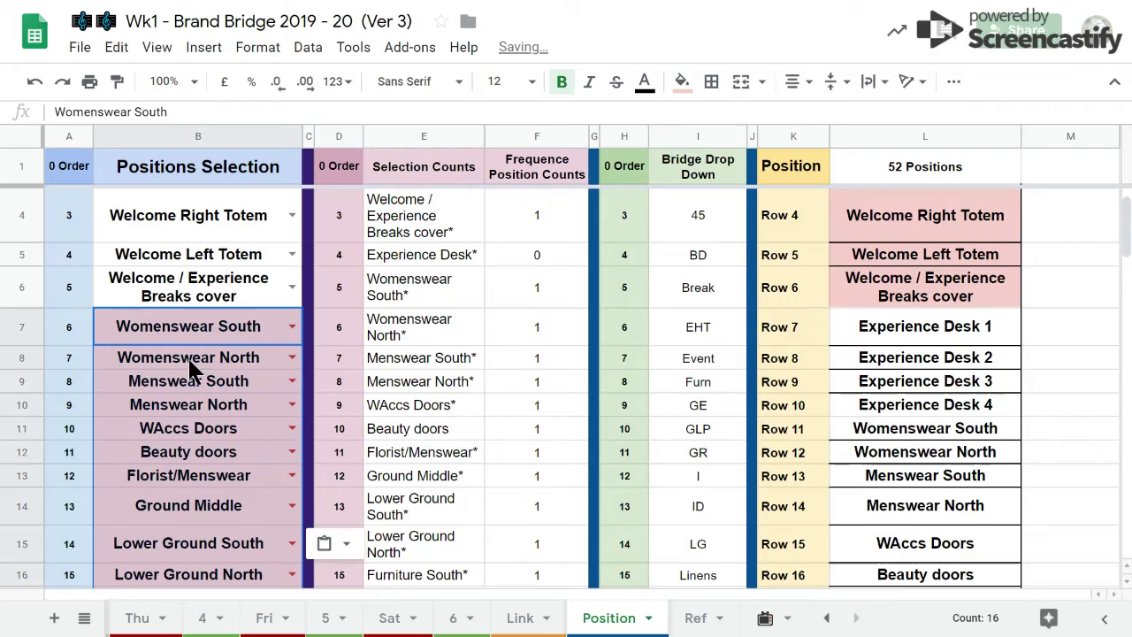
# Copy the Positions Selection entries from Breaks Cover 1 (B34) down to B70 and paste them starting at B23, below Email Sign up 1
pyautogui.scroll(-10, 189, 361)
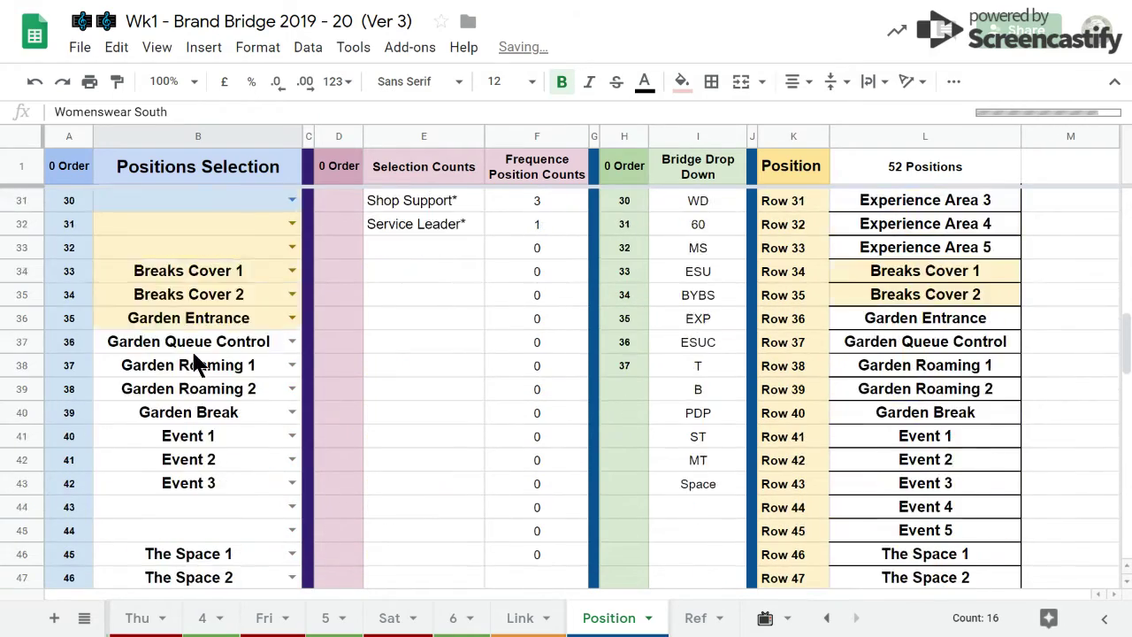
pyautogui.scroll(2, 203, 380)
pyautogui.moveTo(202, 362); pyautogui.dragTo(202, 544)
pyautogui.hotkey('ctrl', 'c')
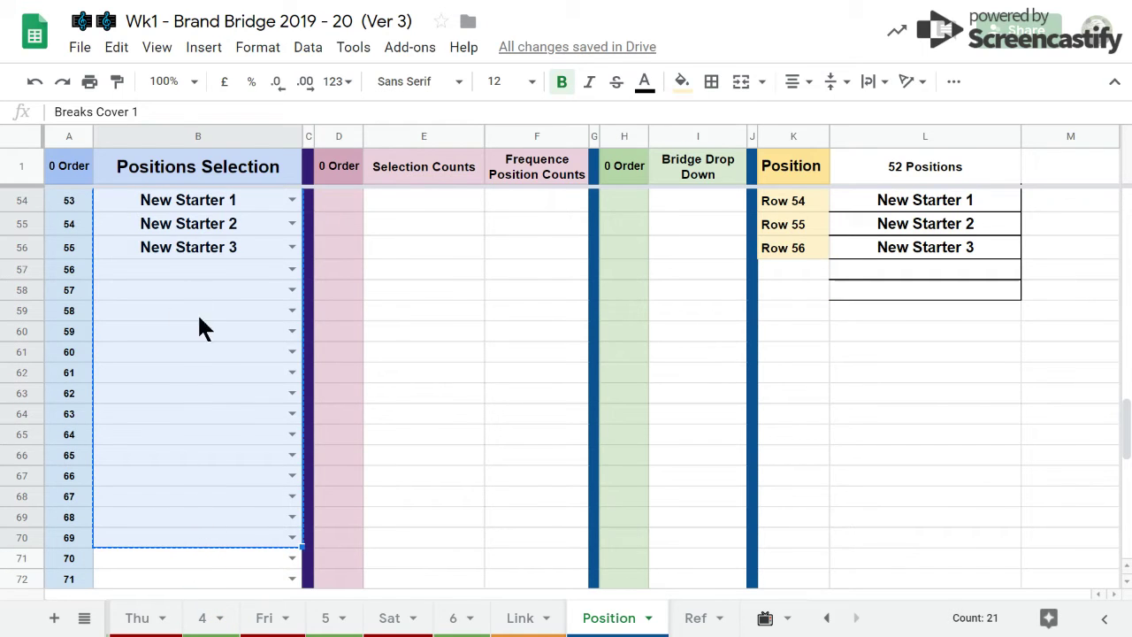
pyautogui.scroll(9, 188, 384)
pyautogui.scroll(3, 181, 498)
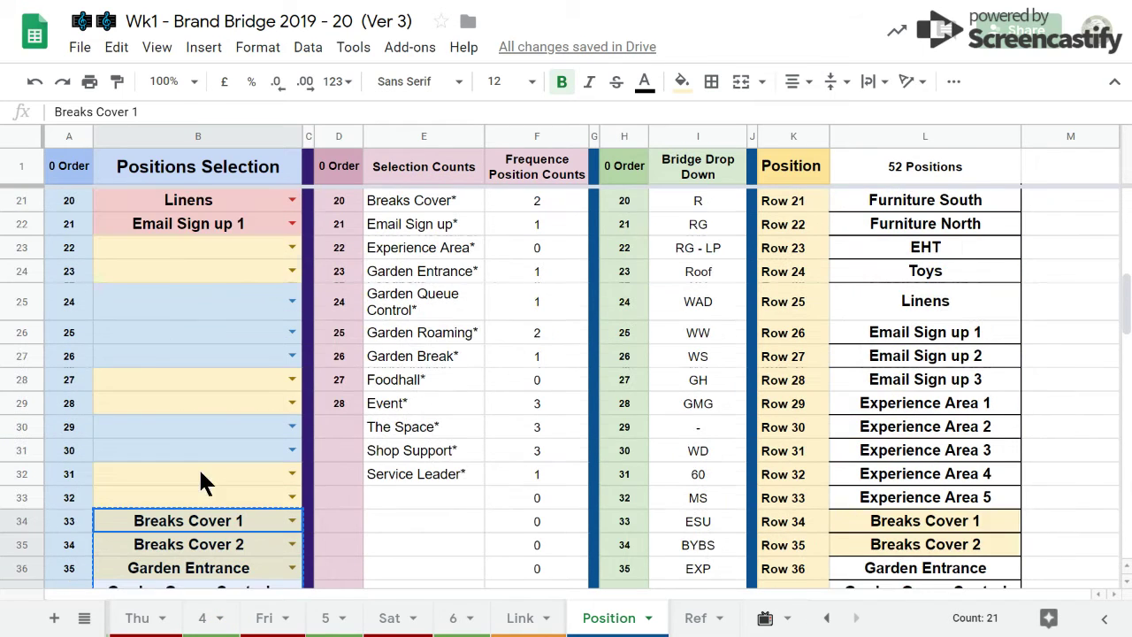
pyautogui.click(194, 250)
pyautogui.hotkey('ctrl', 'v')
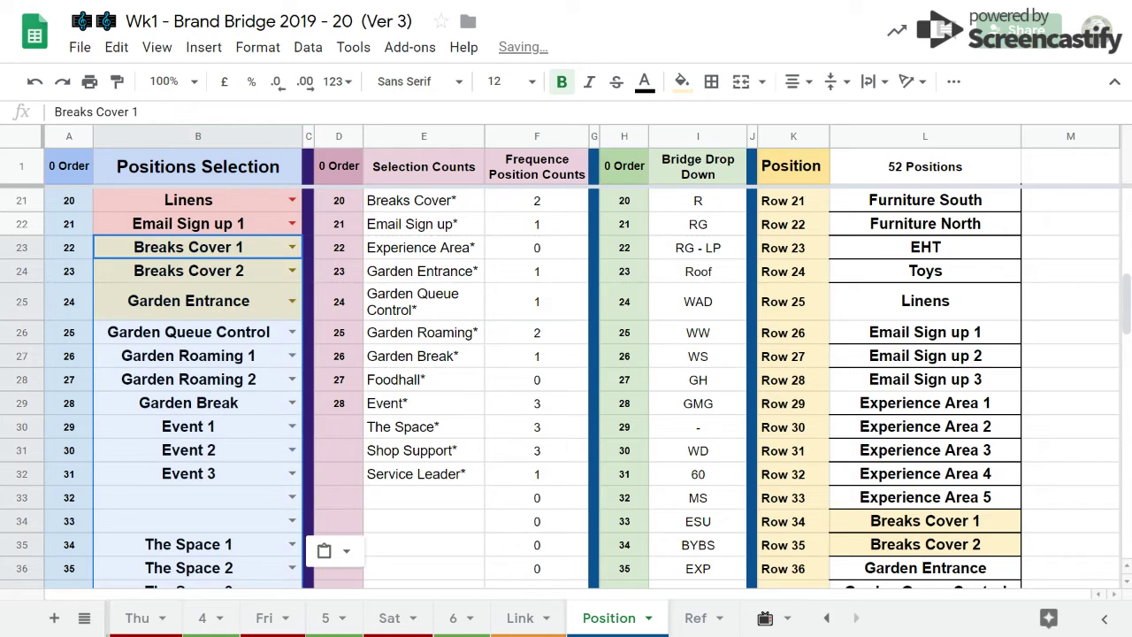
# Copy the Positions Selection entries from The Space 1 (B35) down to B48 and paste them at B33, directly below Event 3
pyautogui.scroll(-5, 202, 298)
pyautogui.scroll(1, 221, 292)
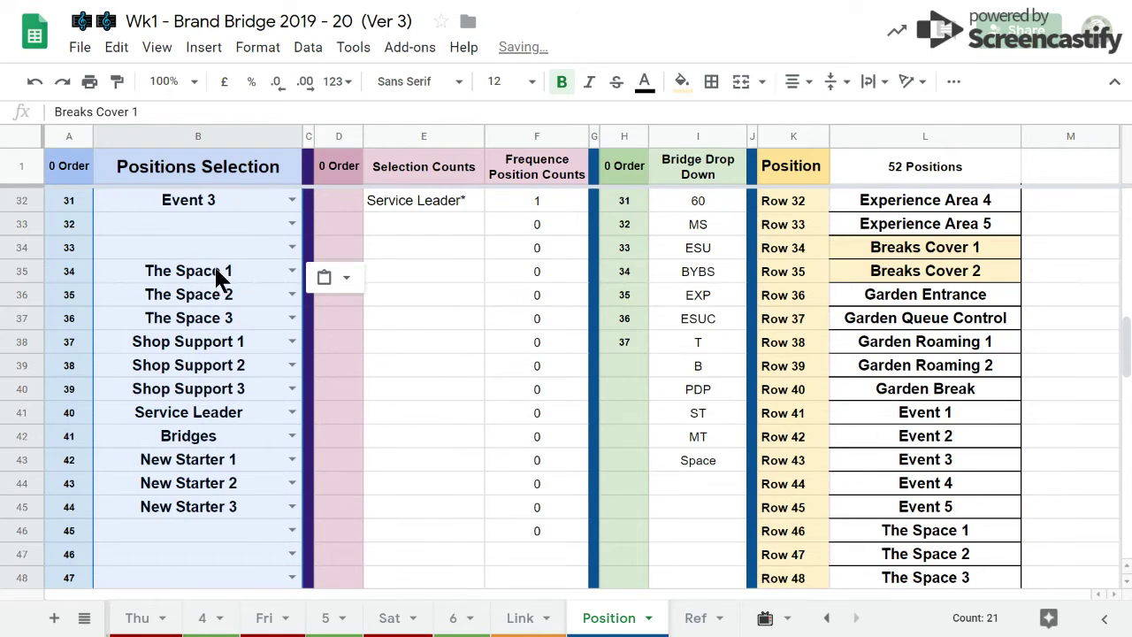
pyautogui.moveTo(222, 271); pyautogui.dragTo(228, 587)
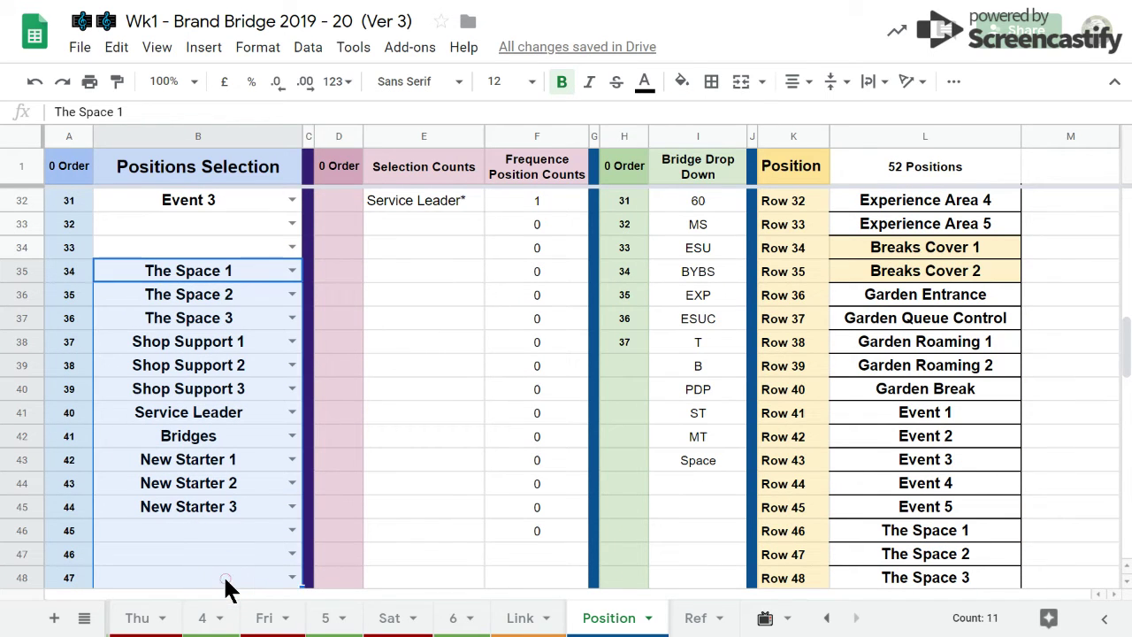
pyautogui.click(215, 233)
pyautogui.hotkey('ctrl', 'v')
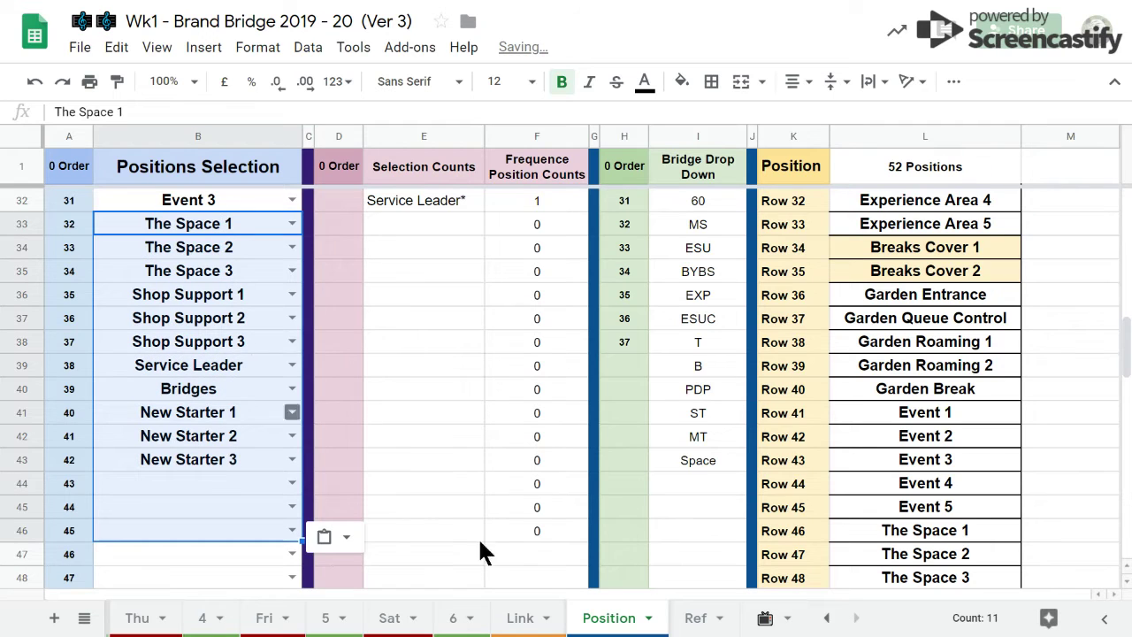
# Return to sheet 1, check the Positions Selection list without gaps, and open the Shift 1 position choices in F3
pyautogui.click(825, 618)
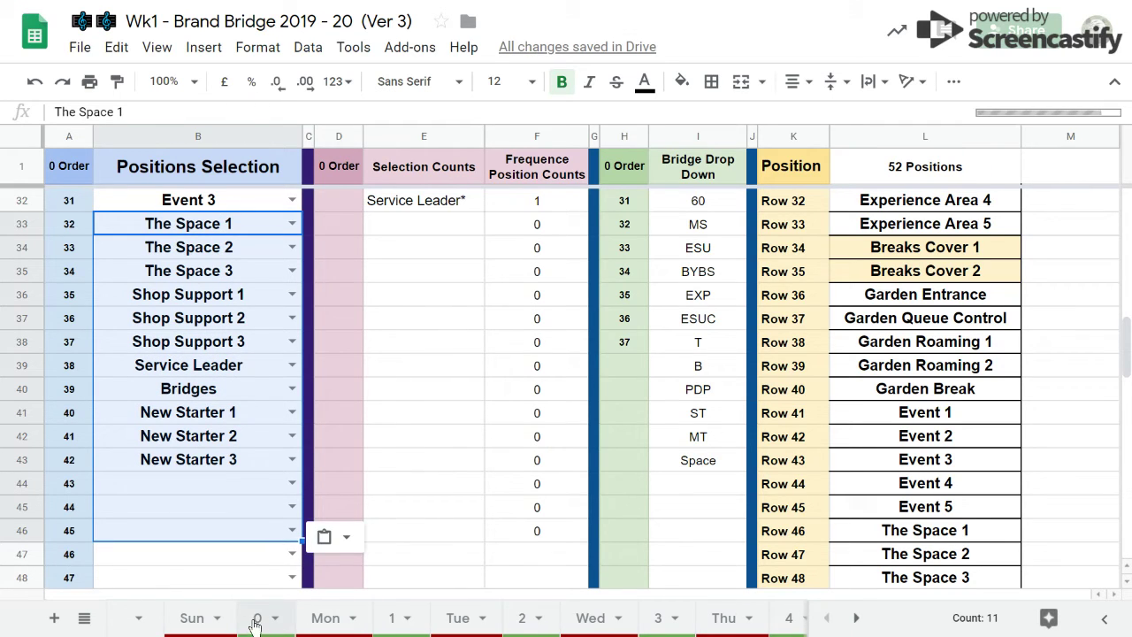
pyautogui.click(399, 618)
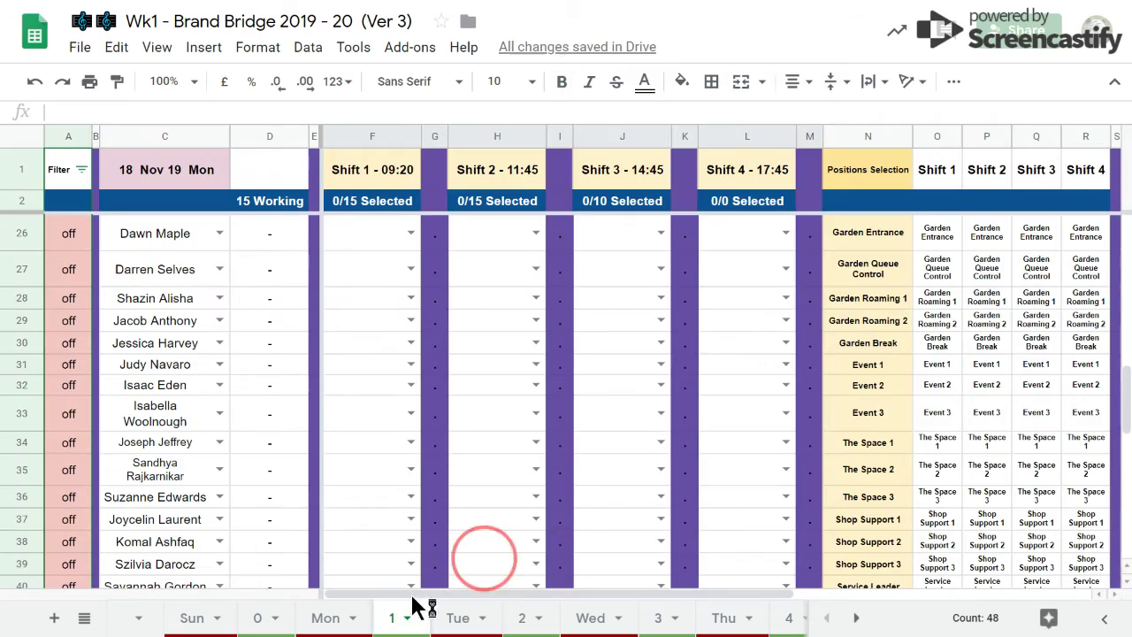
pyautogui.scroll(6, 849, 429)
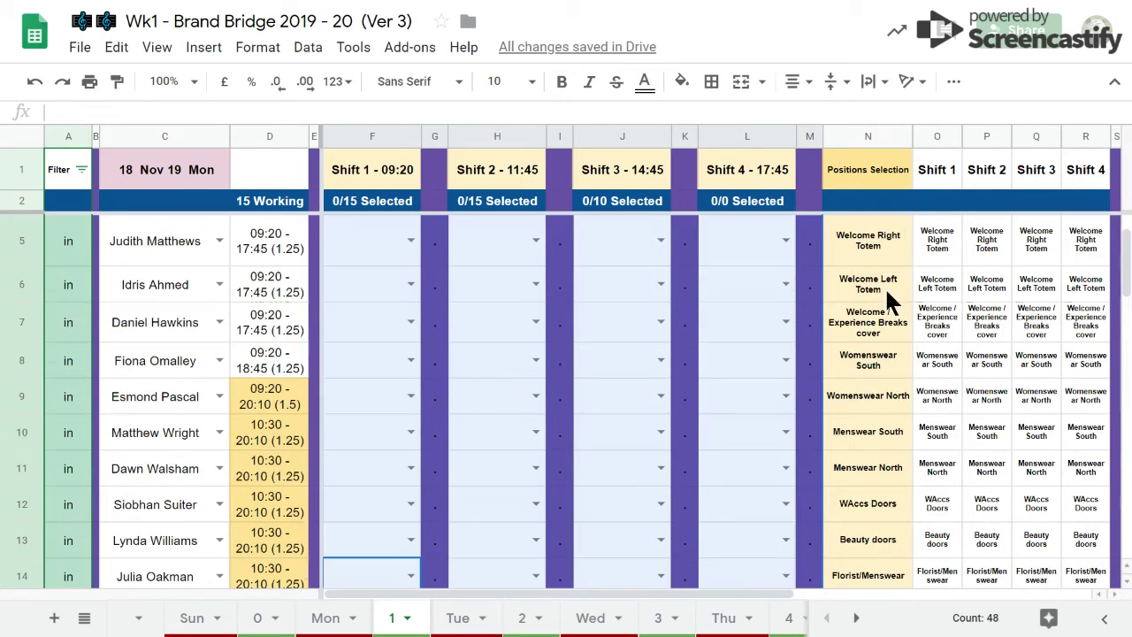
pyautogui.scroll(-6, 948, 393)
pyautogui.scroll(-8, 942, 530)
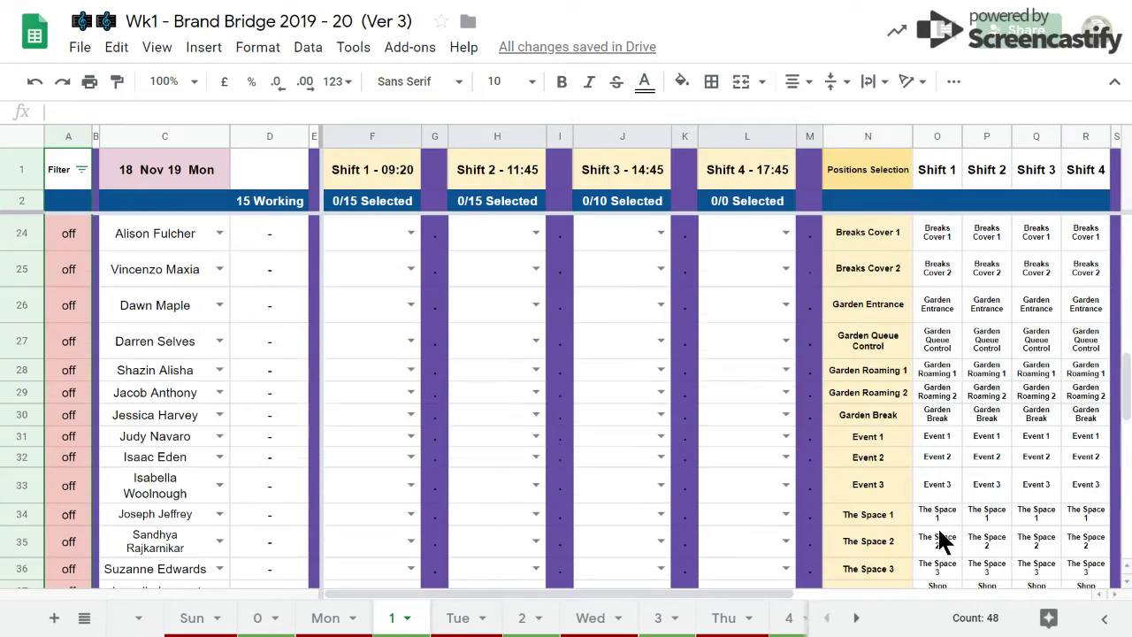
pyautogui.scroll(6, 897, 526)
pyautogui.scroll(6, 897, 524)
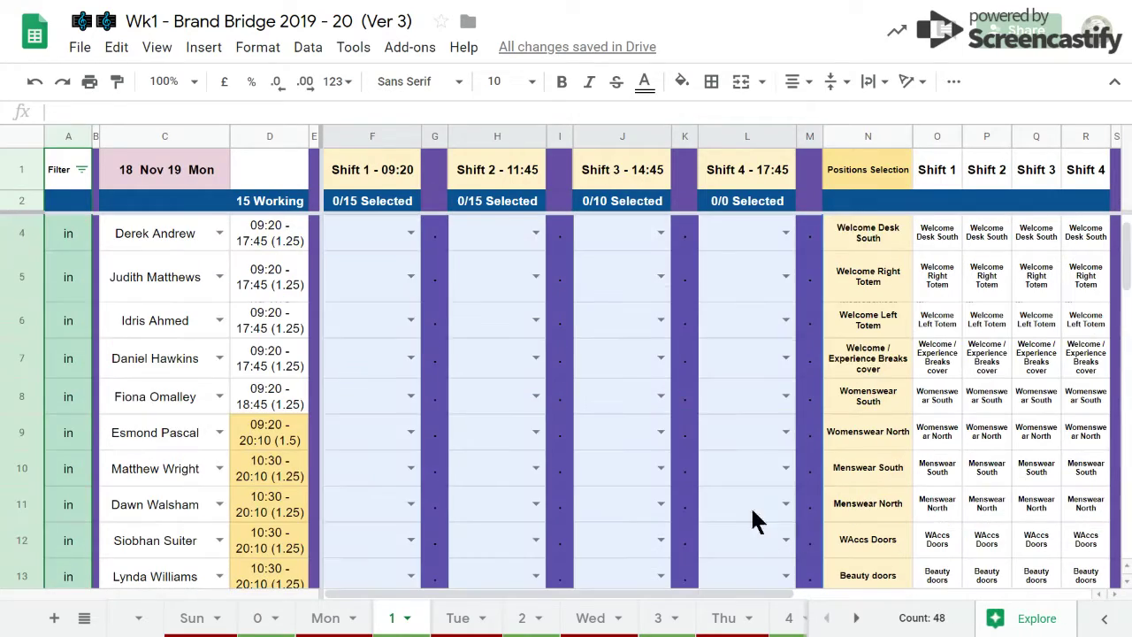
pyautogui.click(412, 233)
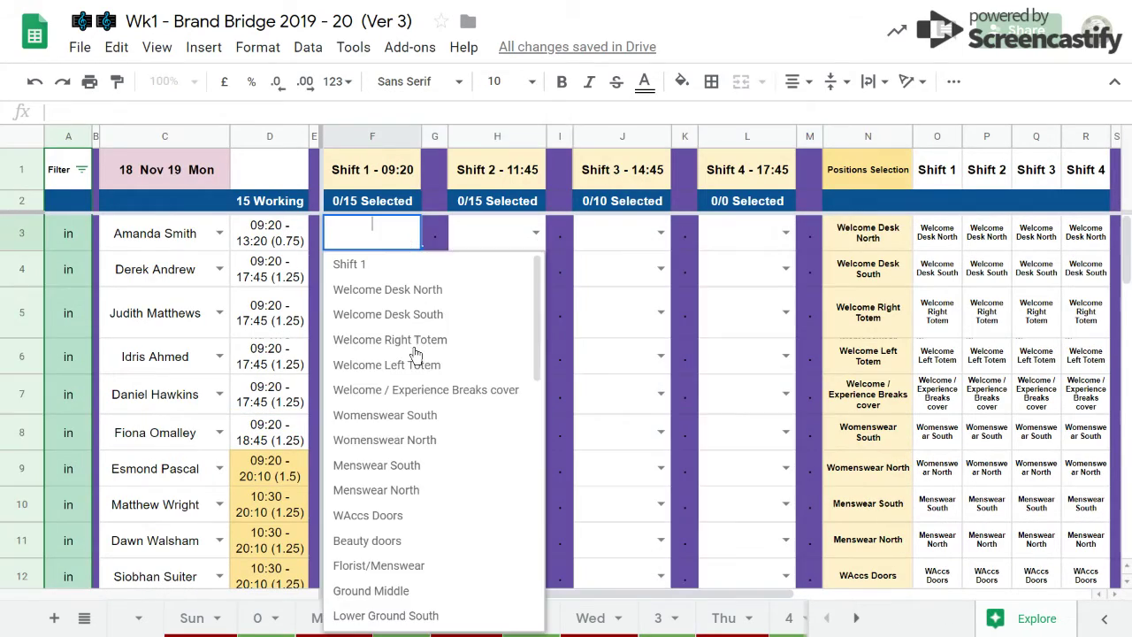
# Assign Welcome / Experience Breaks cover to the first staff row (F3) and Womenswear North to the second (F4) for Shift 1
pyautogui.click(380, 390)
pyautogui.click(412, 301)
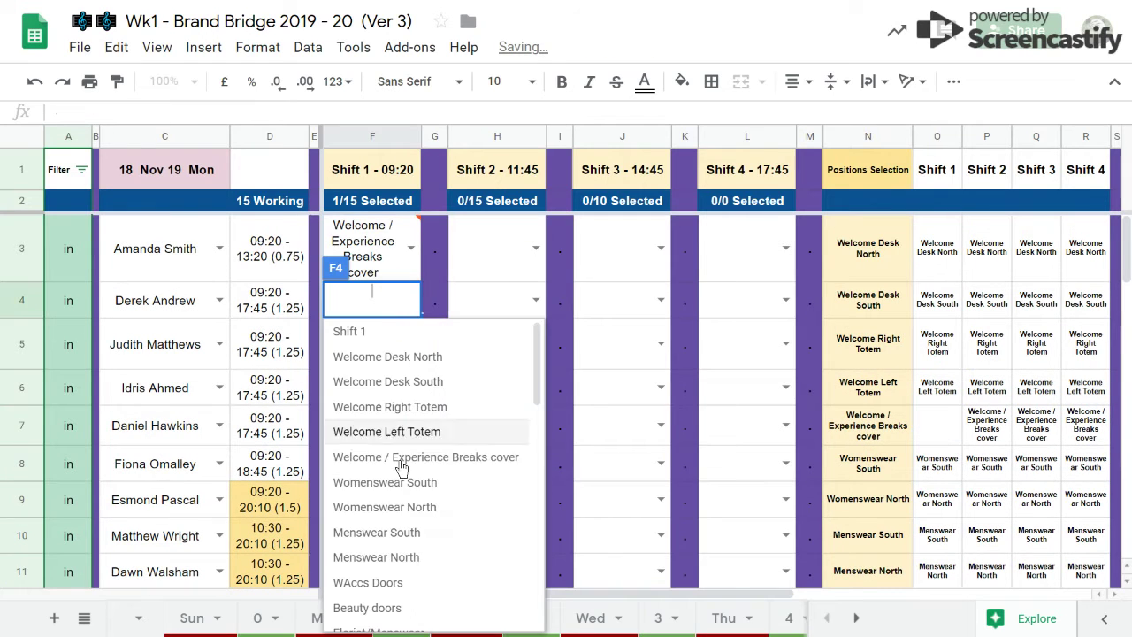
pyautogui.click(383, 575)
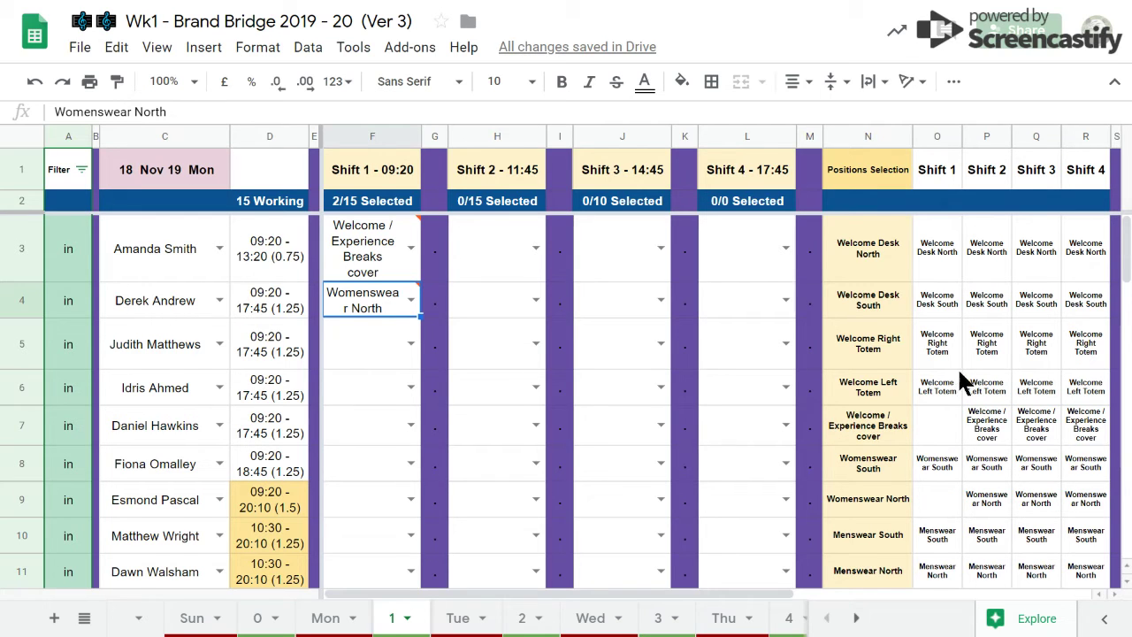
# Hide the spreadsheet's header menus and leave the full-screen view
pyautogui.click(1114, 80)
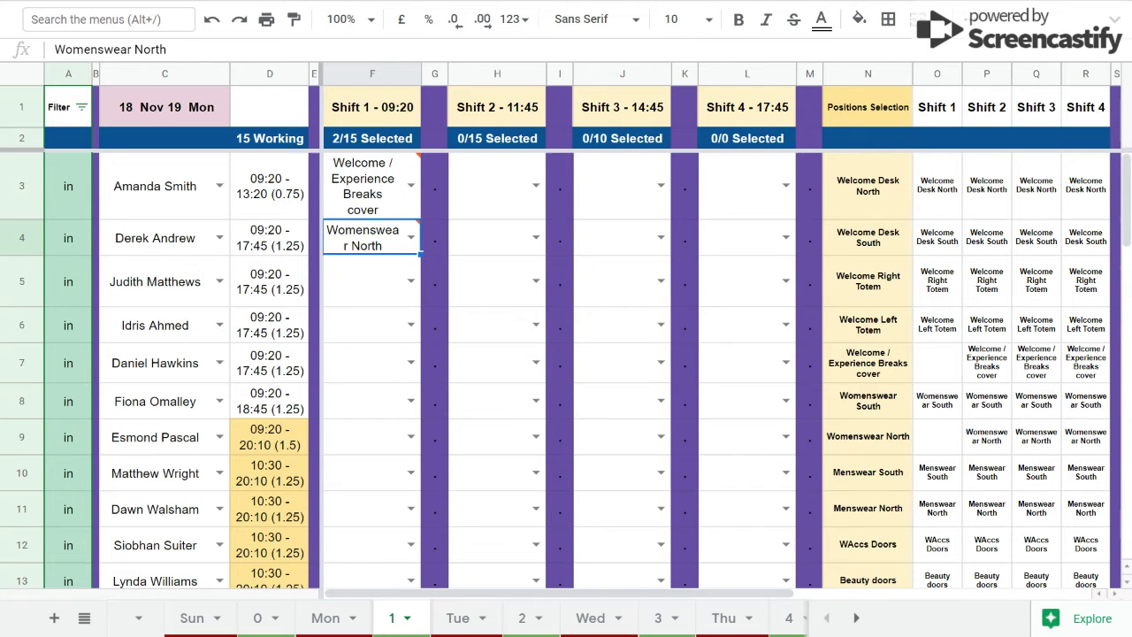
pyautogui.press('F11')
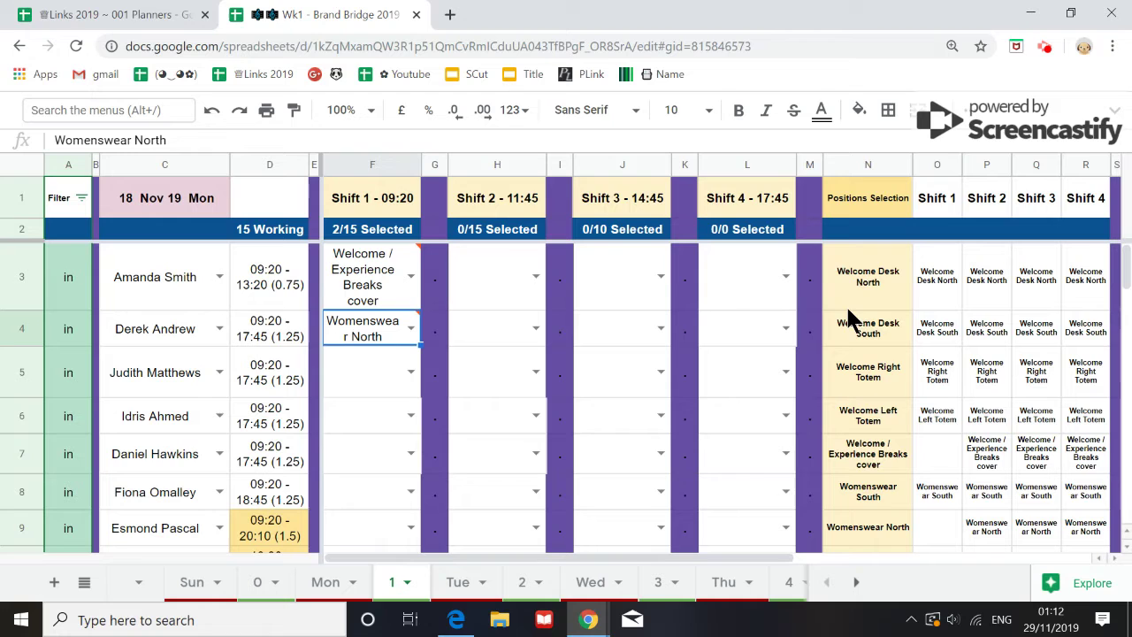
pyautogui.click(1043, 46)
pyautogui.click(939, 231)
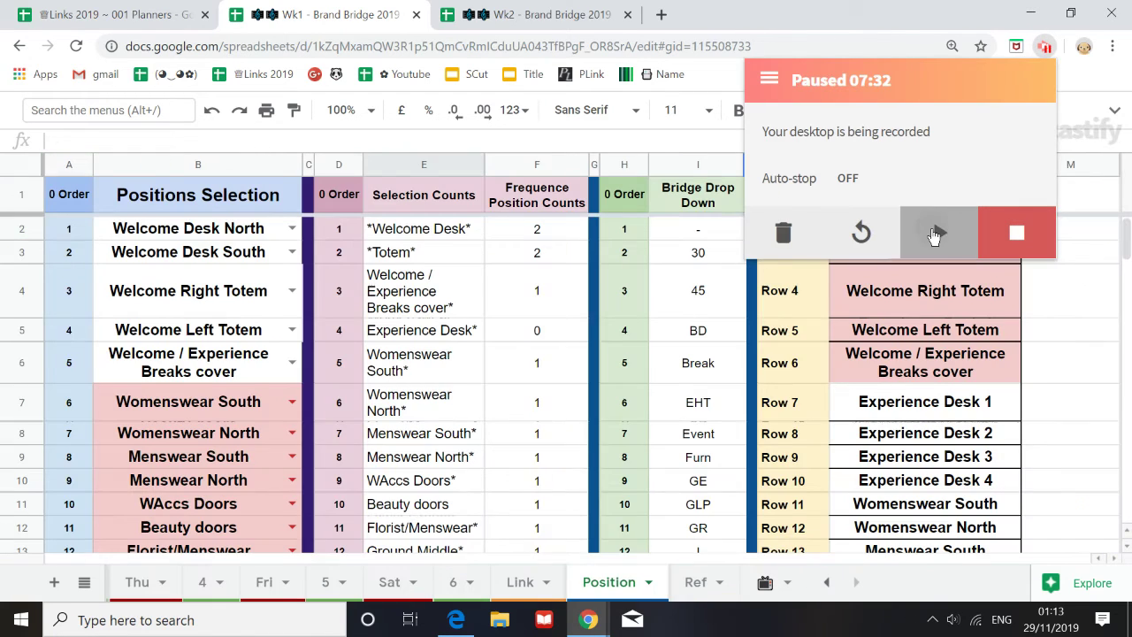
pyautogui.click(939, 232)
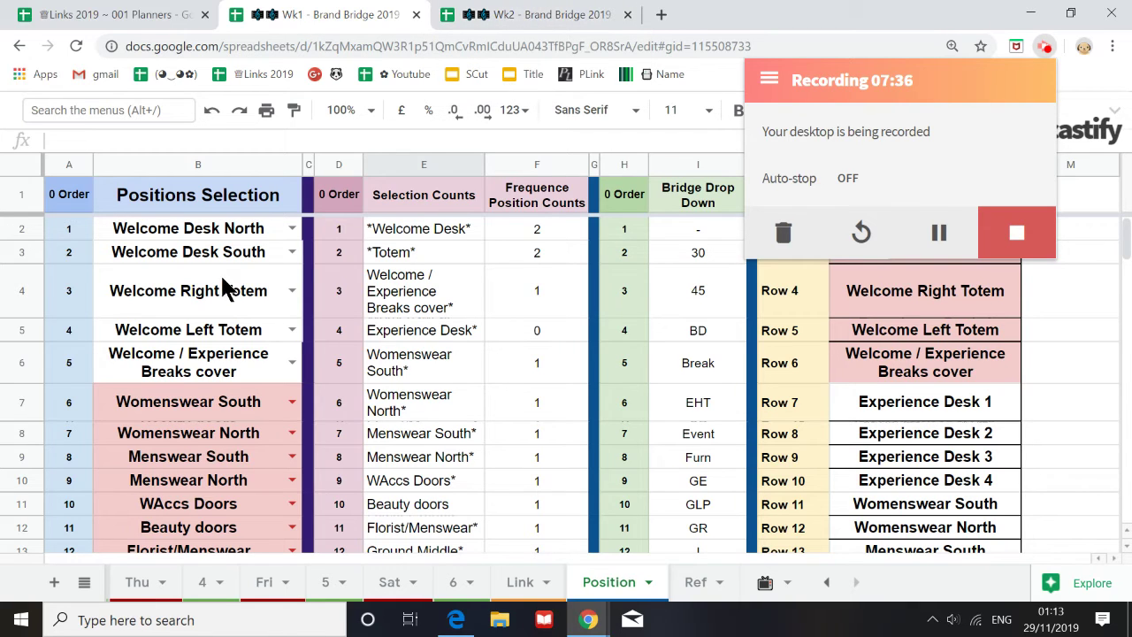
pyautogui.click(341, 275)
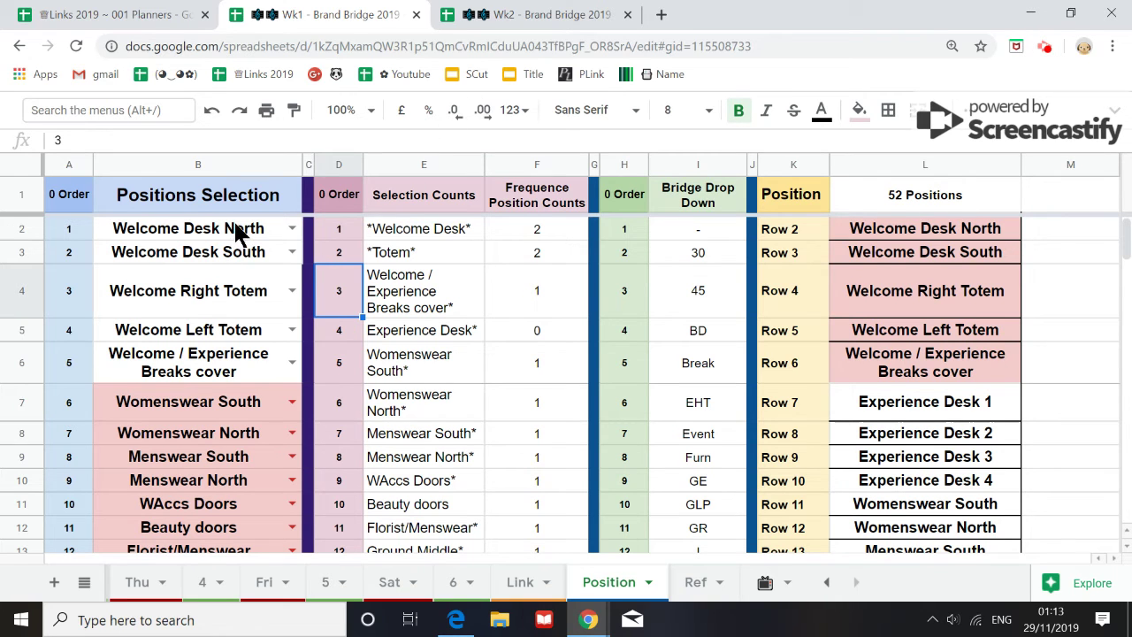
# On the Wk1 Position sheet, copy the Positions Selection column from Welcome Desk North (B2) down to B55
pyautogui.click(234, 232)
pyautogui.scroll(-10, 245, 398)
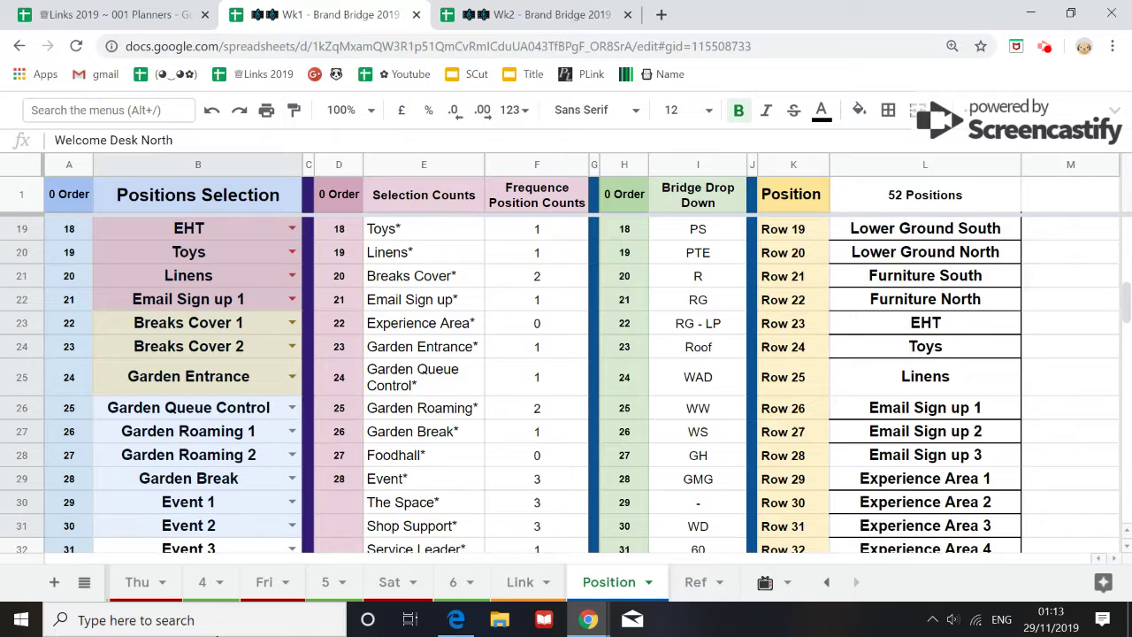
pyautogui.scroll(-5, 203, 495)
pyautogui.keyDown('shift'); pyautogui.click(196, 511); pyautogui.keyUp('shift')
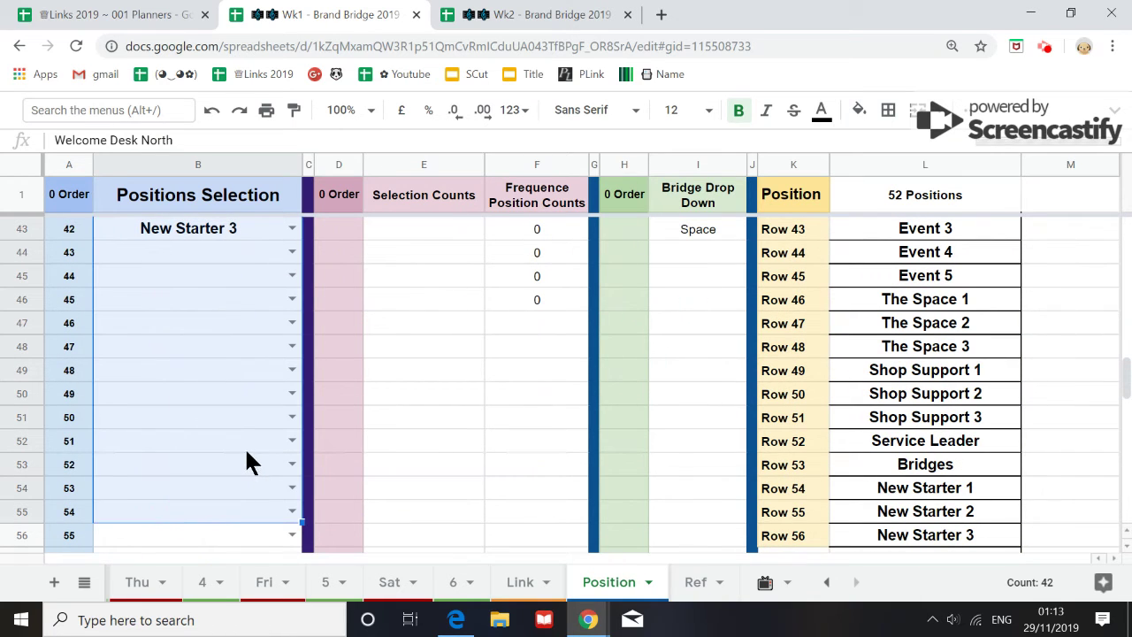
pyautogui.scroll(5, 259, 409)
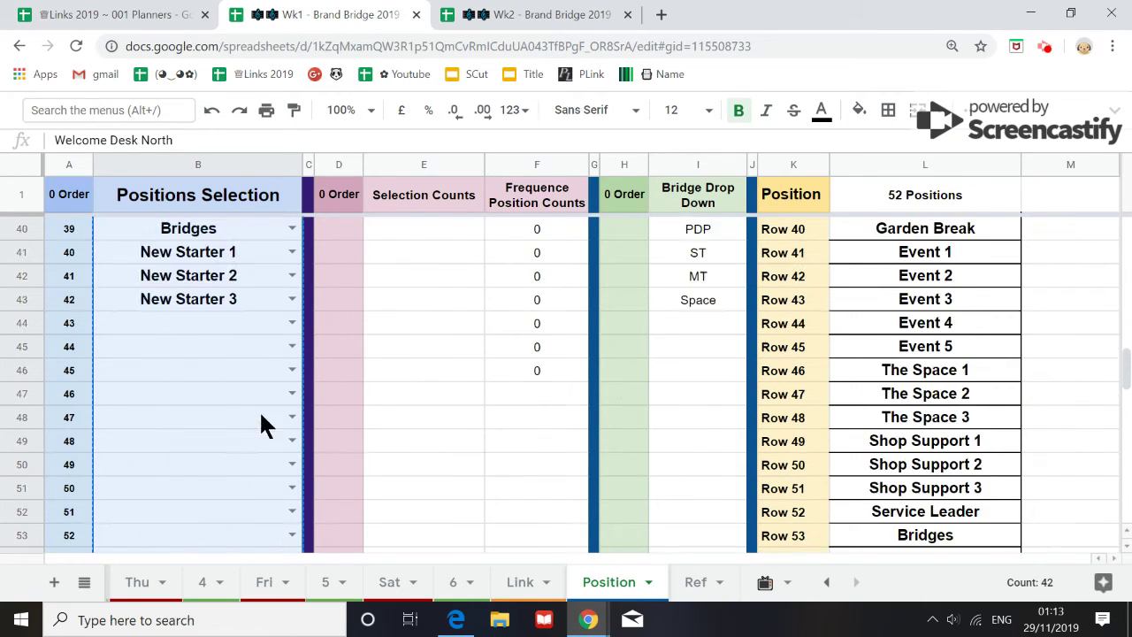
# Switch to the Wk2 Brand Bridge spreadsheet and paste the copied Positions Selection list on its Position sheet starting at B2
pyautogui.click(517, 24)
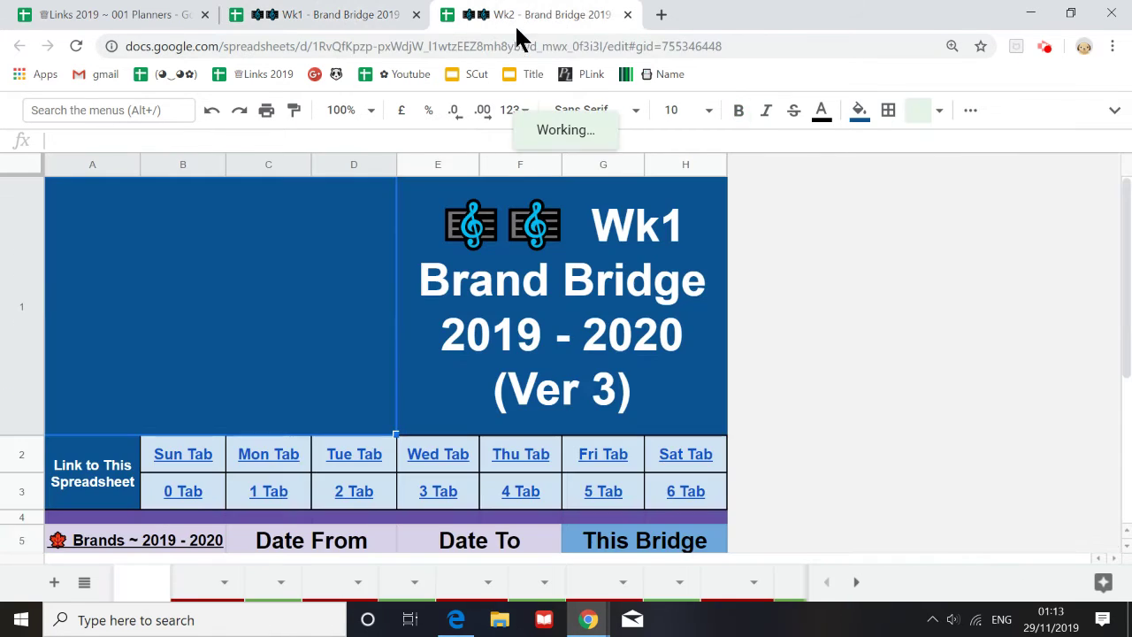
pyautogui.click(854, 581)
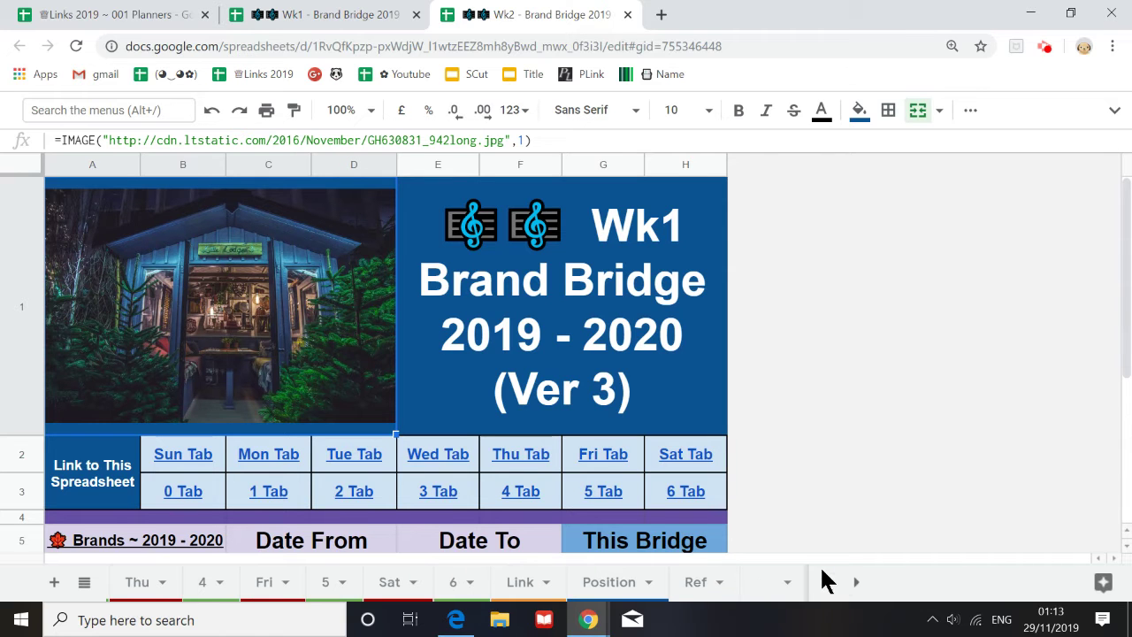
pyautogui.click(623, 581)
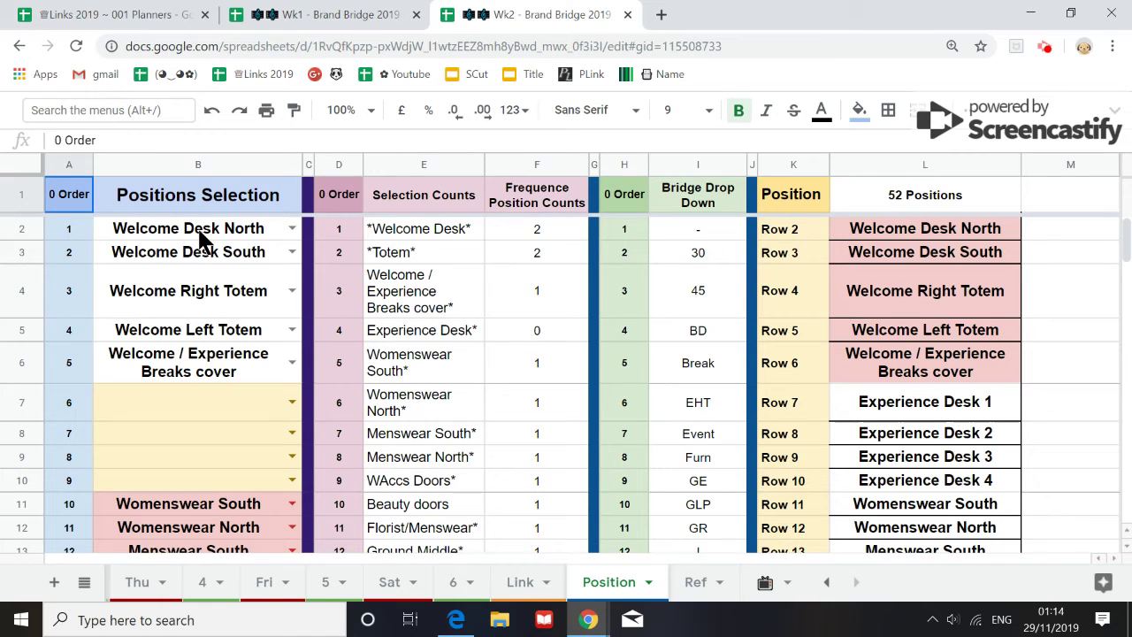
pyautogui.click(202, 231)
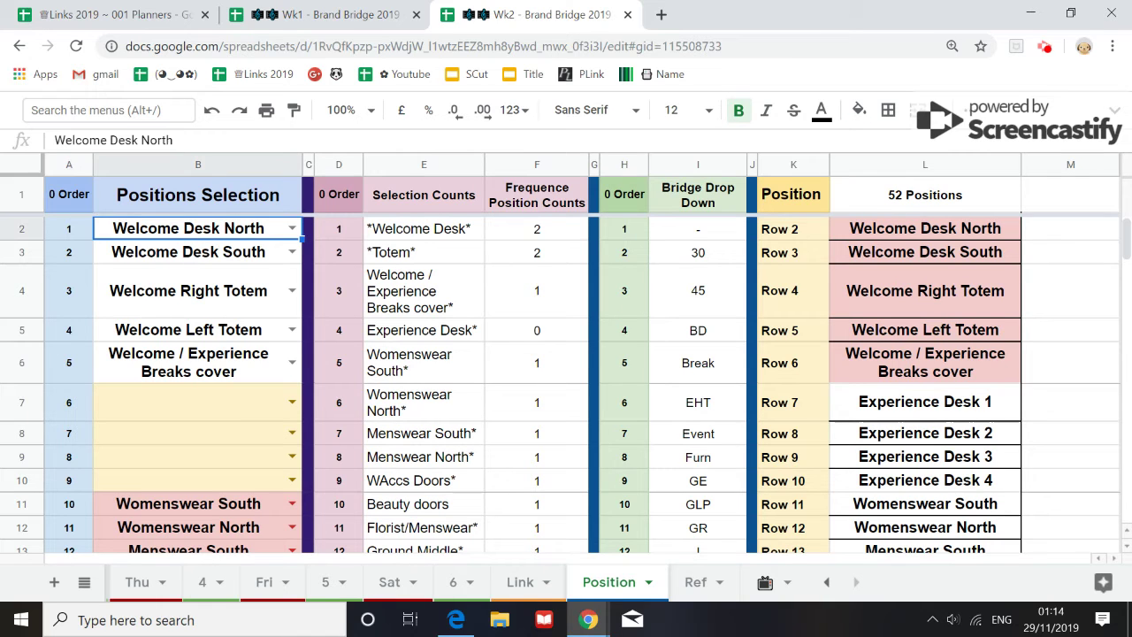
pyautogui.hotkey('ctrl', 'v')
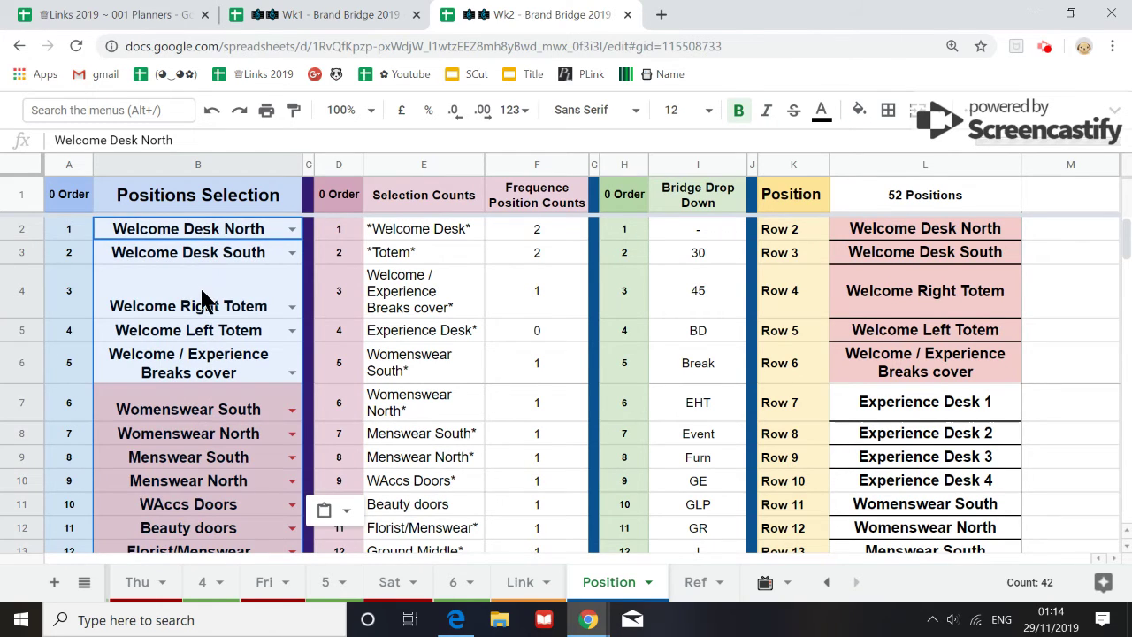
pyautogui.scroll(-10, 212, 336)
pyautogui.scroll(1, 239, 378)
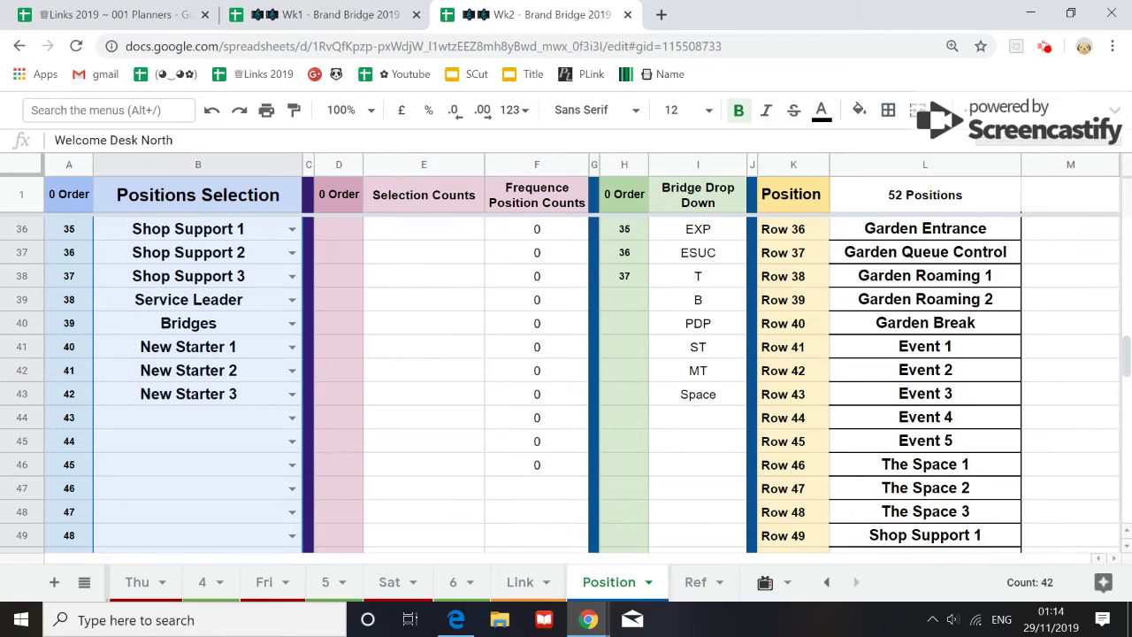
# On sheet 1 of the Wk2 planner, select the staff names from C3 to C44 to count them
pyautogui.click(827, 582)
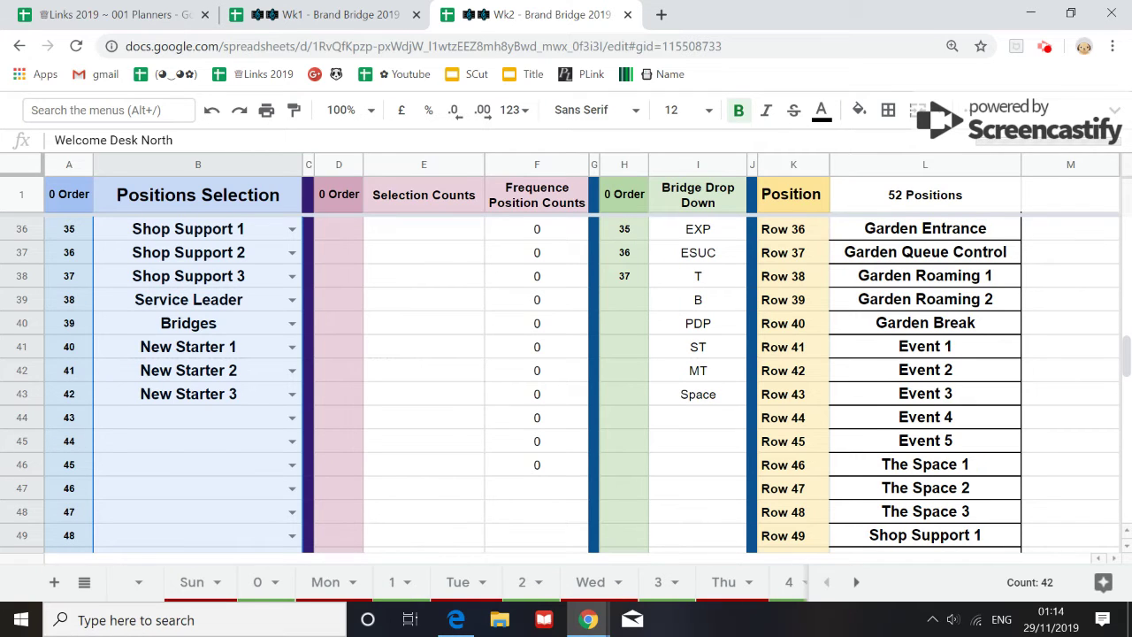
pyautogui.click(325, 582)
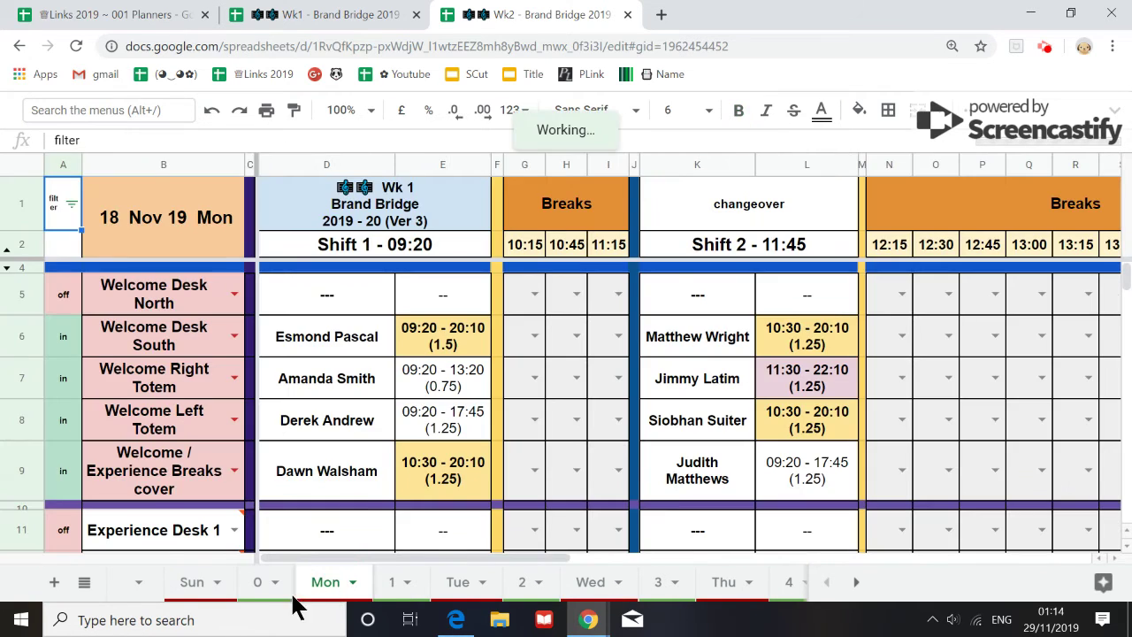
pyautogui.click(392, 583)
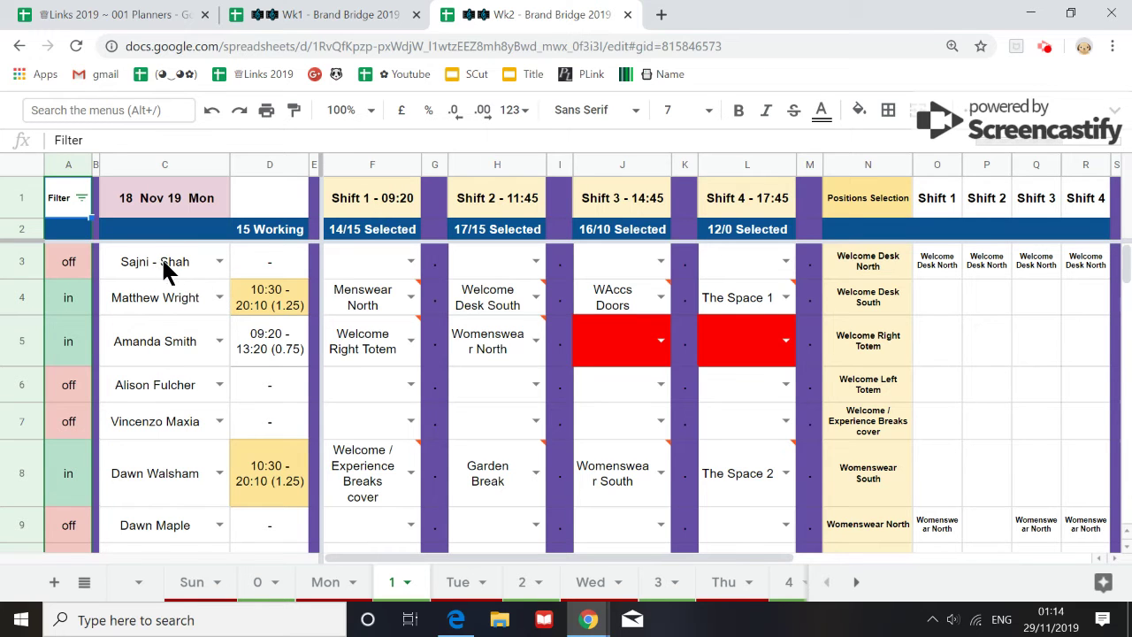
pyautogui.moveTo(155, 264); pyautogui.dragTo(172, 399)
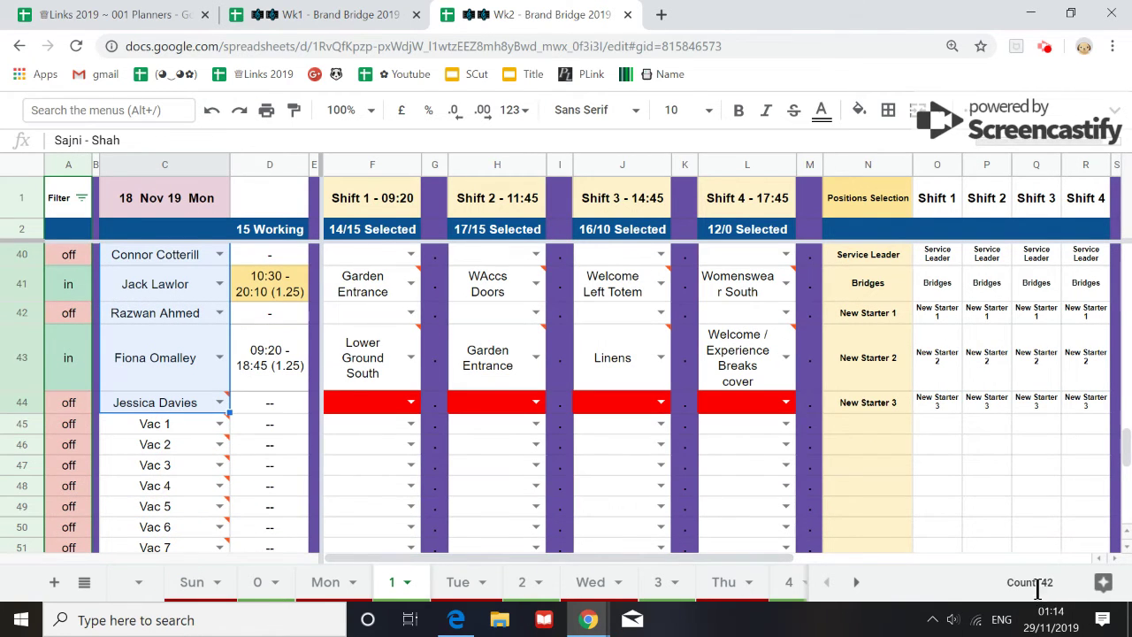
# Return to the Position sheet and review the pasted Positions Selection list from Welcome Desk North to New Starter 3 (B43)
pyautogui.click(854, 582)
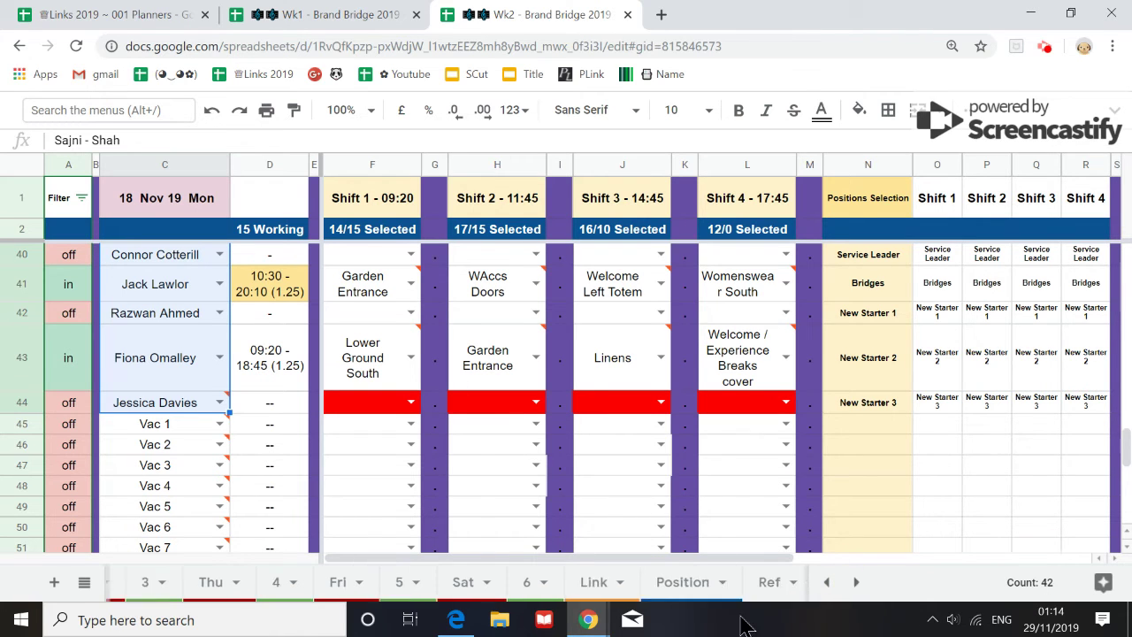
pyautogui.click(665, 590)
pyautogui.scroll(6, 119, 354)
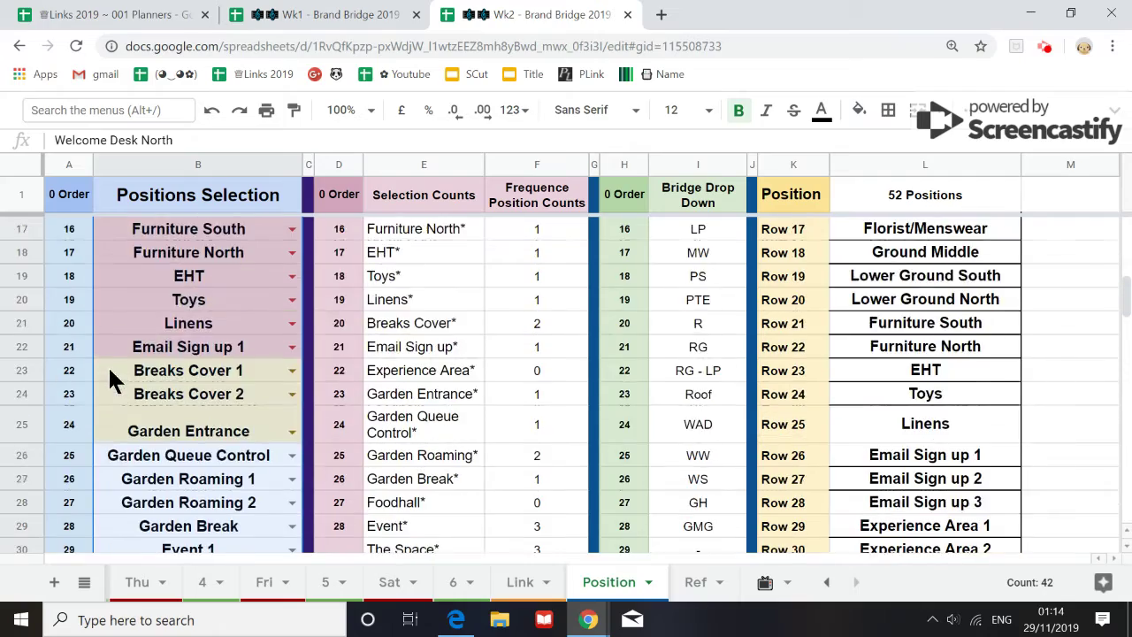
pyautogui.scroll(5, 108, 370)
pyautogui.scroll(-6, 156, 235)
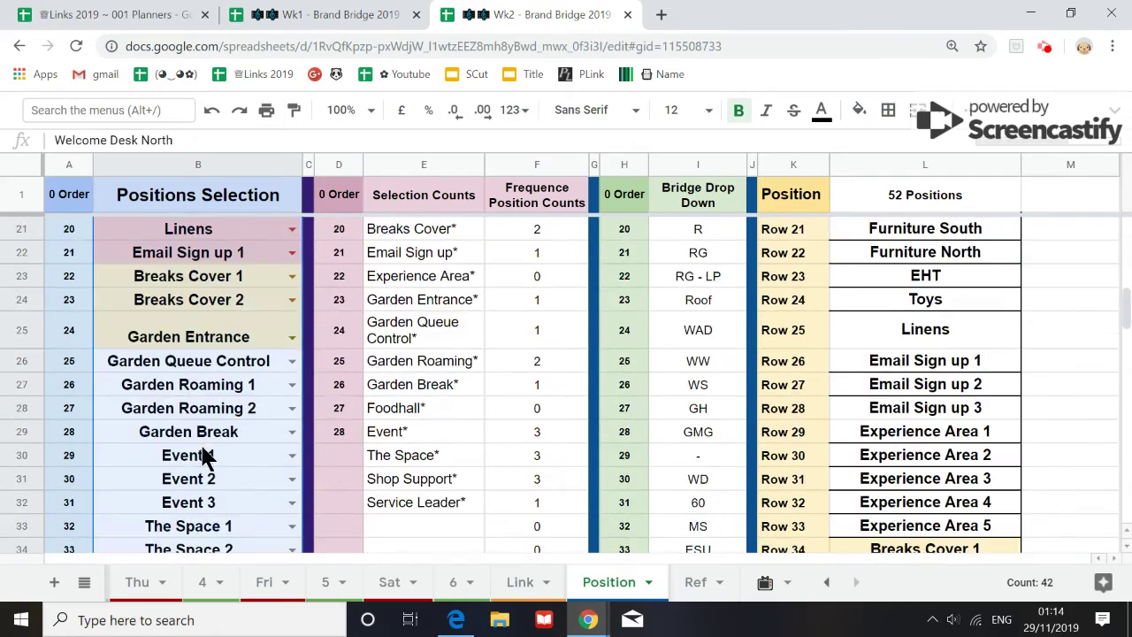
pyautogui.scroll(-3, 205, 455)
pyautogui.click(184, 512)
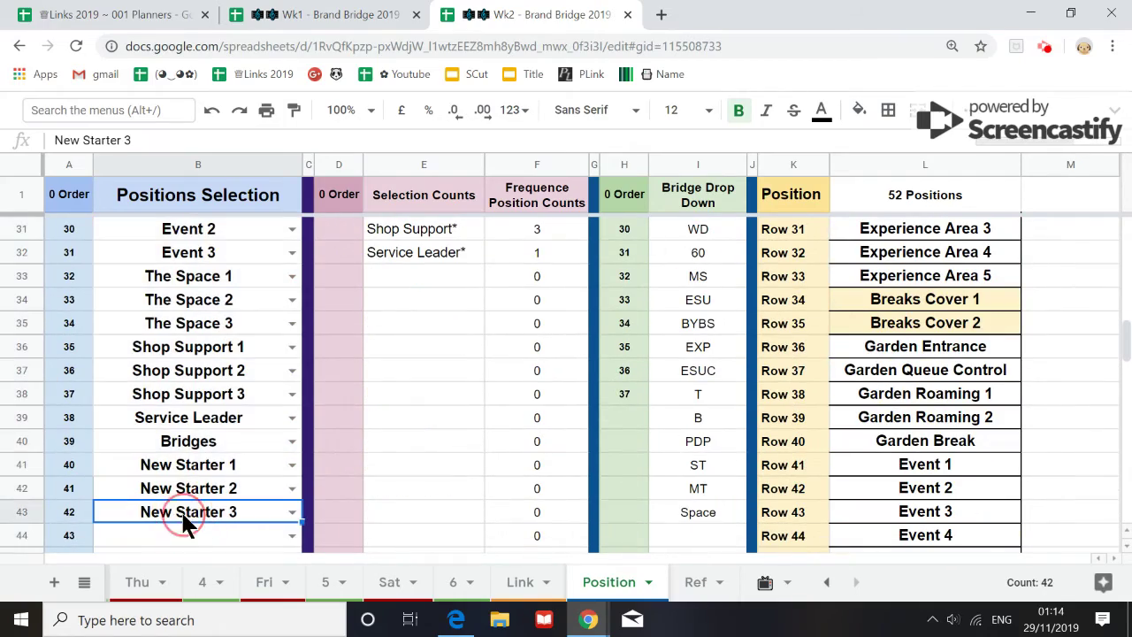
pyautogui.scroll(9, 193, 504)
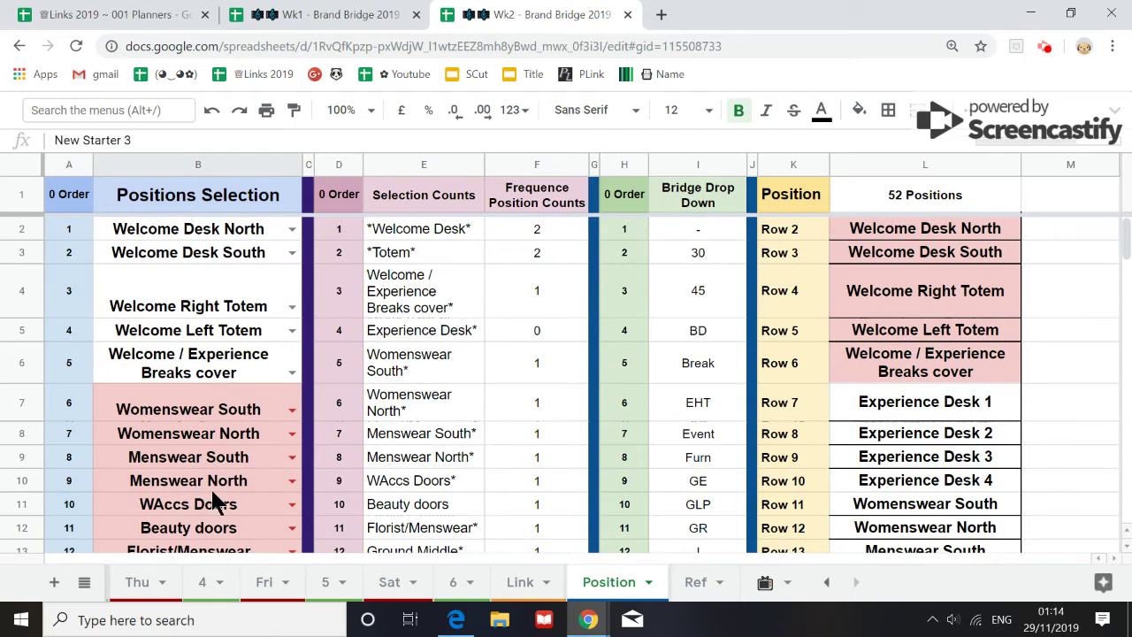
# Go back to sheet 1 and compare the staff rows with the Positions Selection column and its remaining shift positions
pyautogui.click(825, 582)
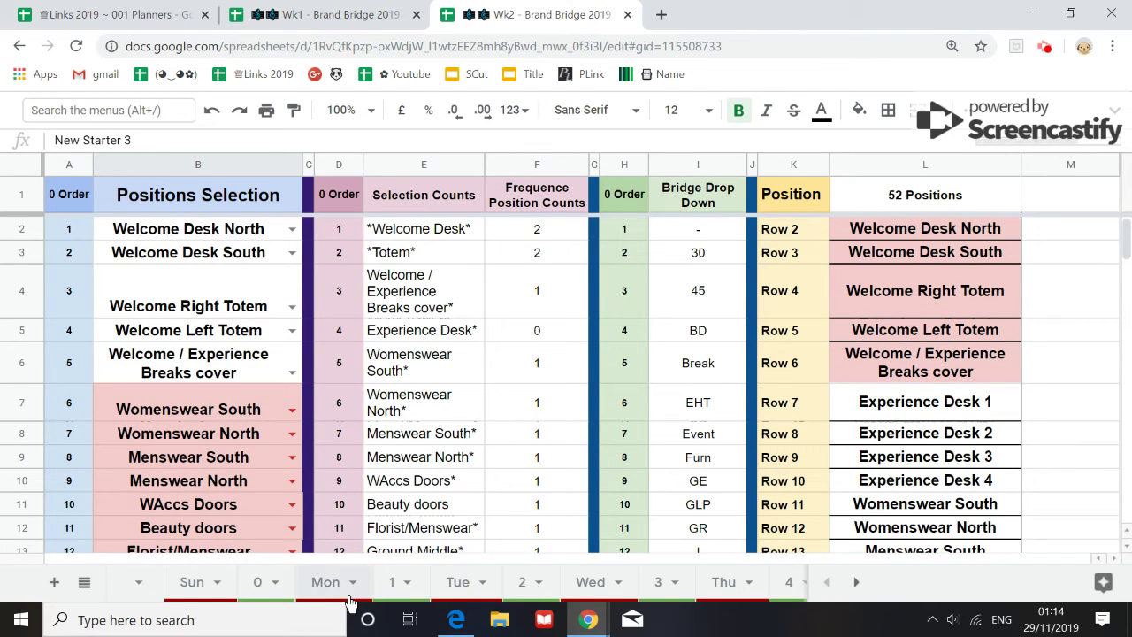
pyautogui.click(337, 591)
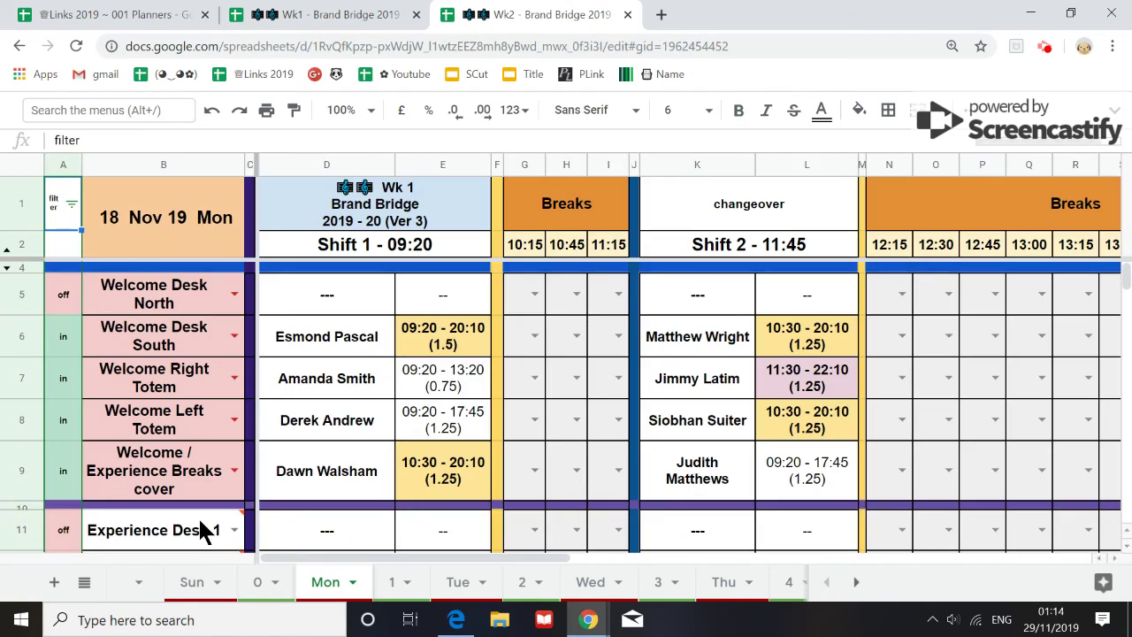
pyautogui.click(389, 588)
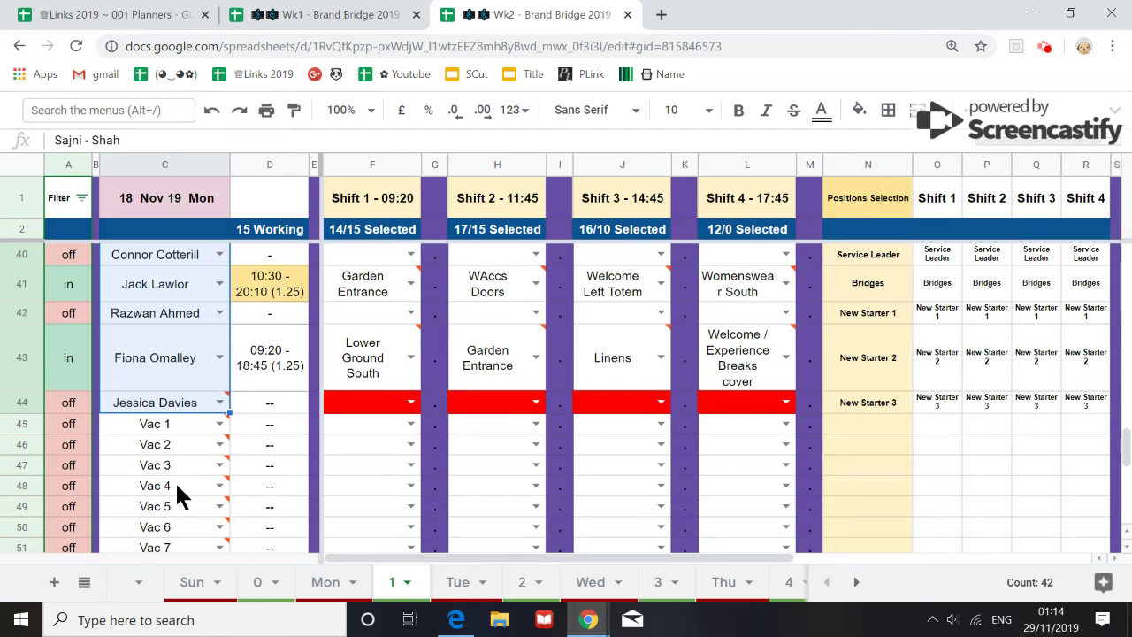
pyautogui.scroll(8, 188, 475)
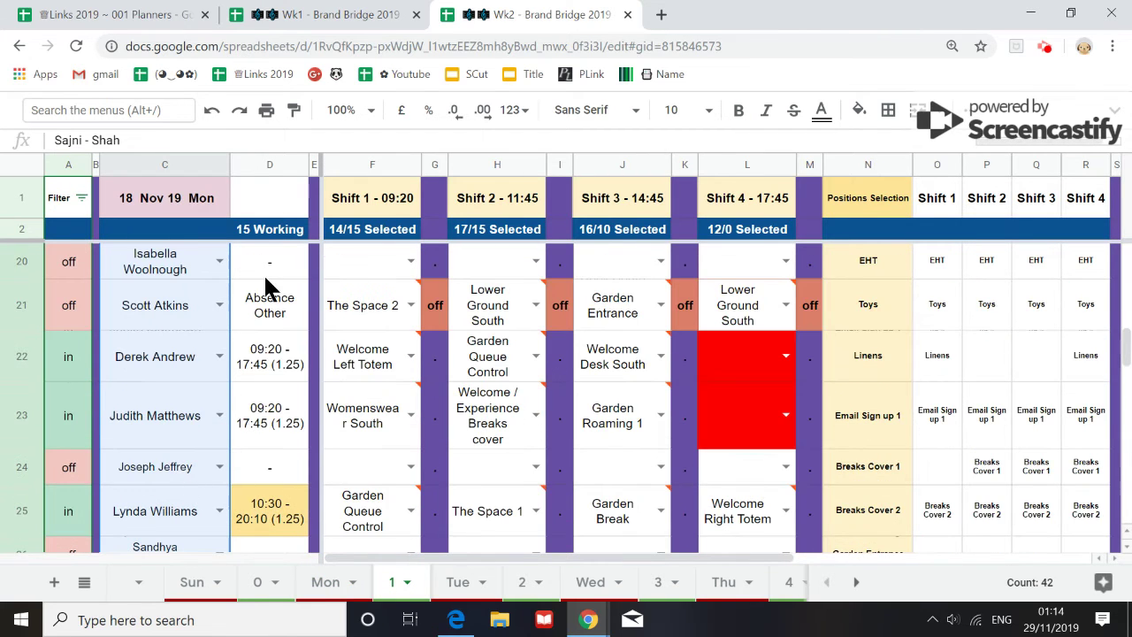
pyautogui.scroll(-3, 279, 486)
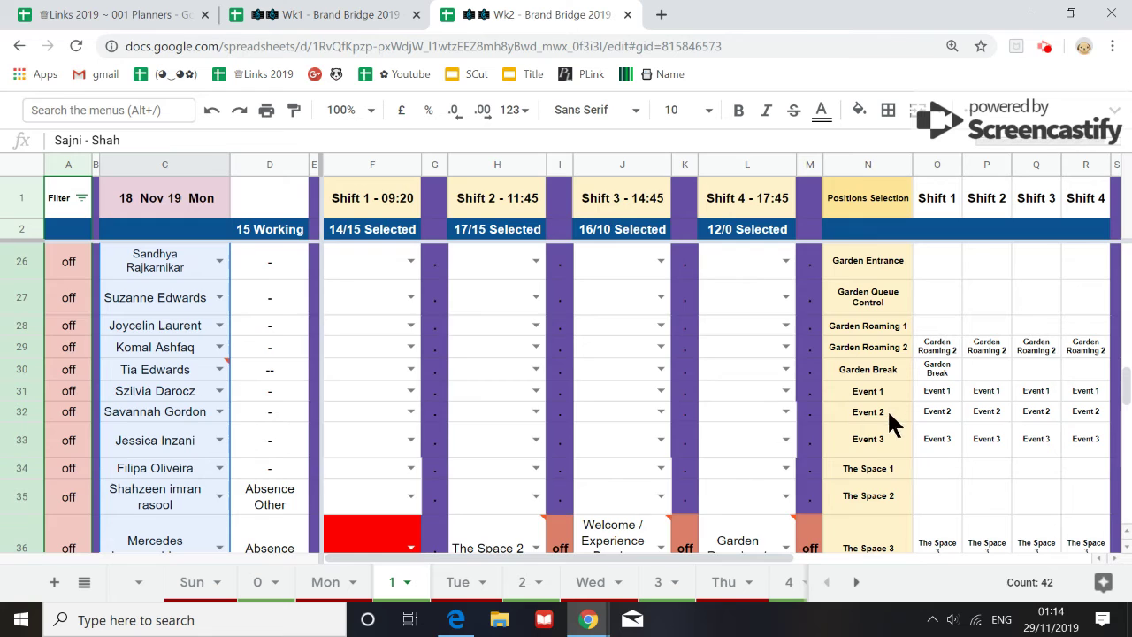
pyautogui.scroll(1, 911, 433)
pyautogui.scroll(1, 919, 424)
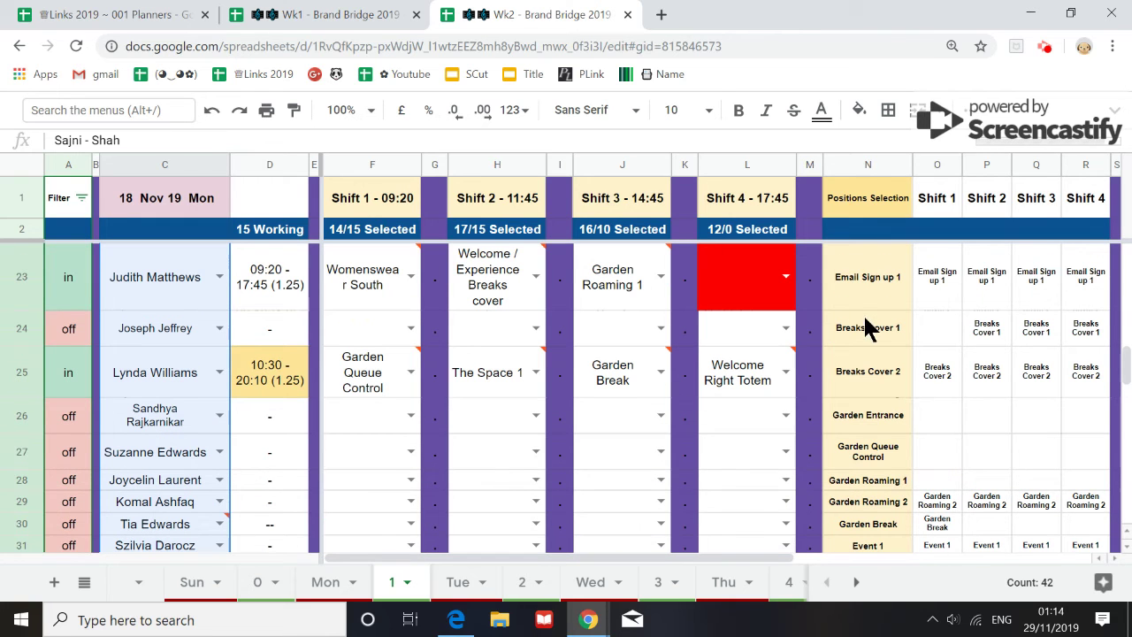
# Reopen the Position sheet and read through the Positions Selection order down to the empty rows below New Starter 3
pyautogui.click(855, 582)
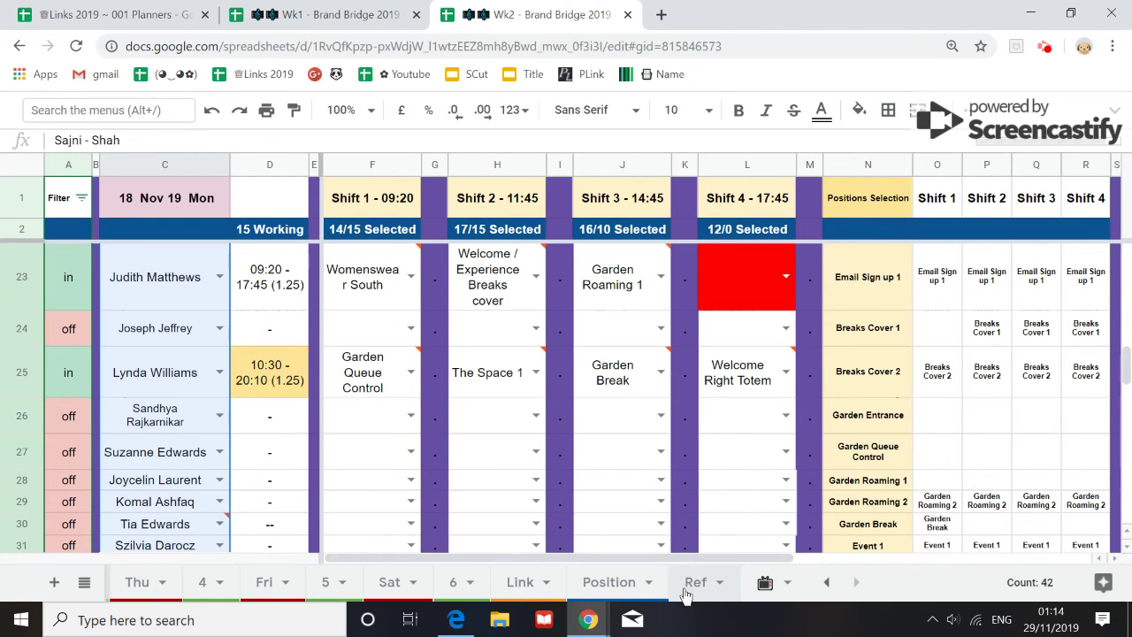
pyautogui.click(606, 583)
pyautogui.scroll(-5, 182, 432)
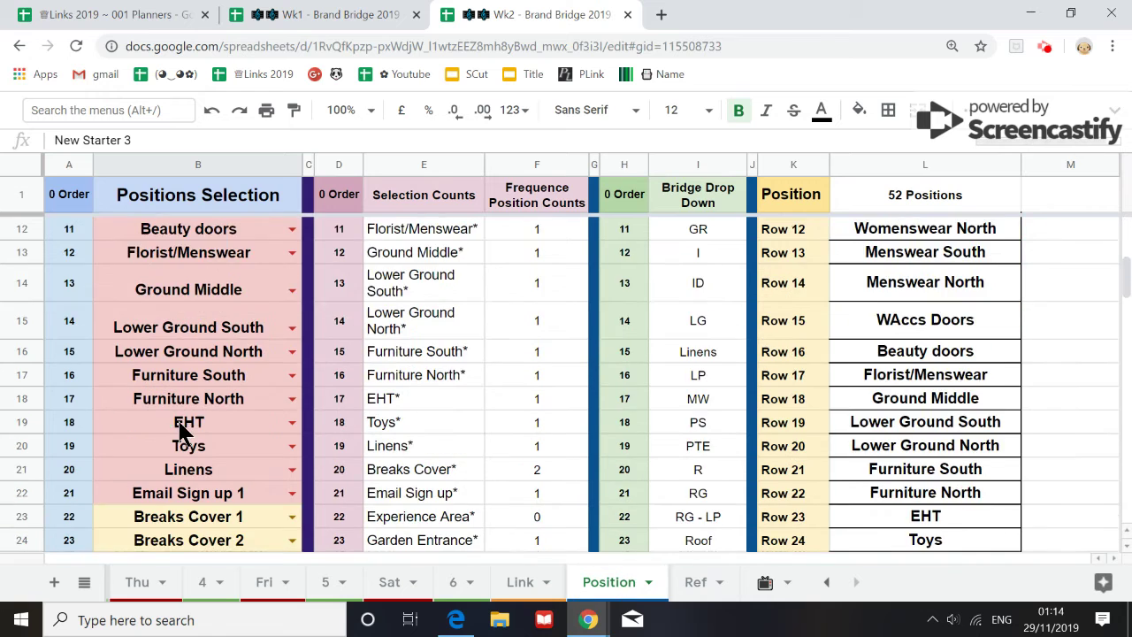
pyautogui.scroll(-1, 188, 426)
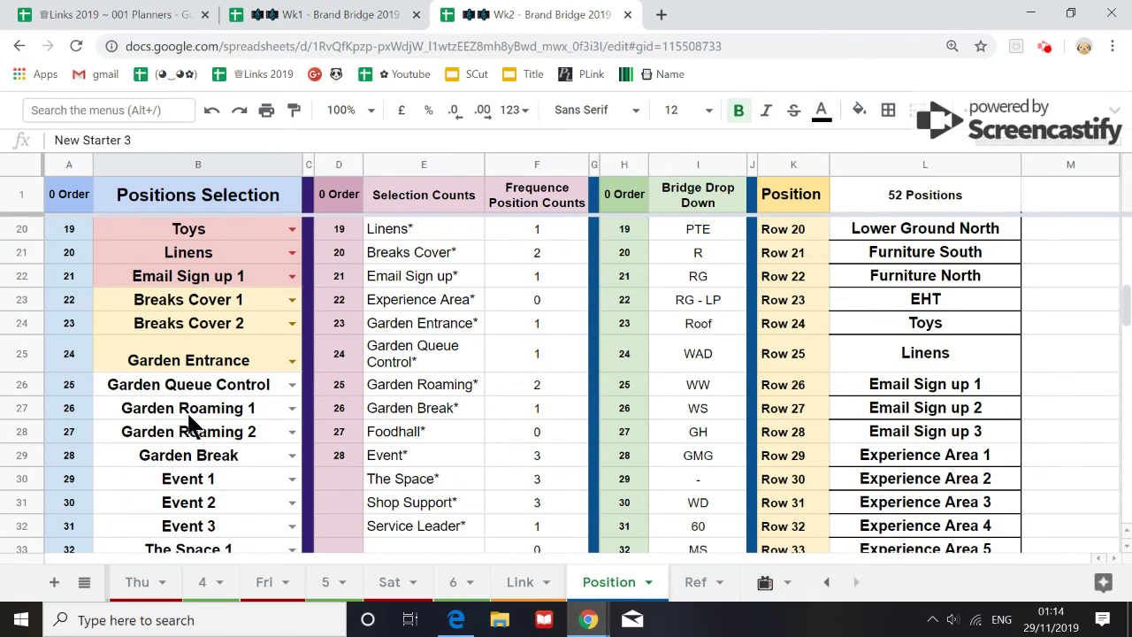
pyautogui.scroll(-2, 188, 426)
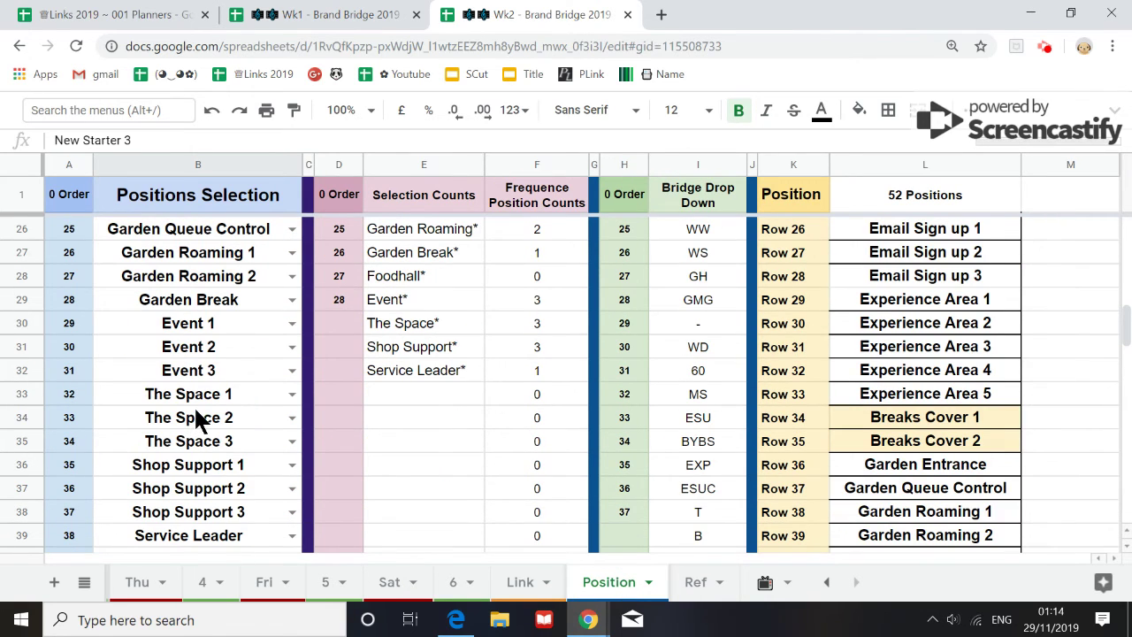
pyautogui.scroll(-2, 199, 422)
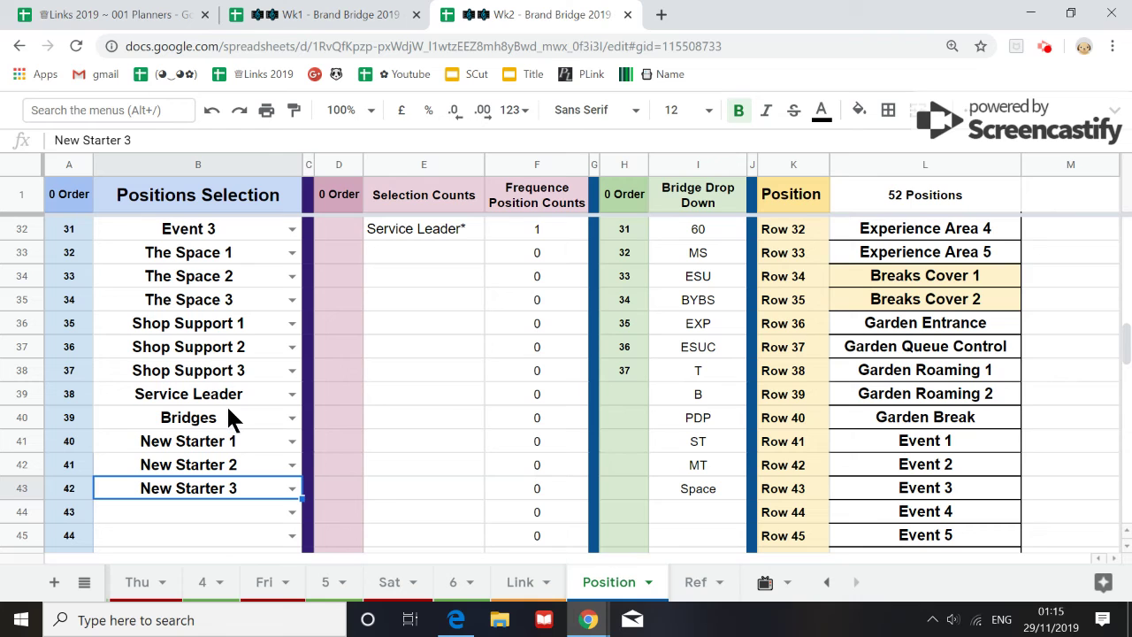
# Select the full list of available positions in column L from Welcome Desk North (L2) down through the New Starter rows
pyautogui.scroll(10, 566, 385)
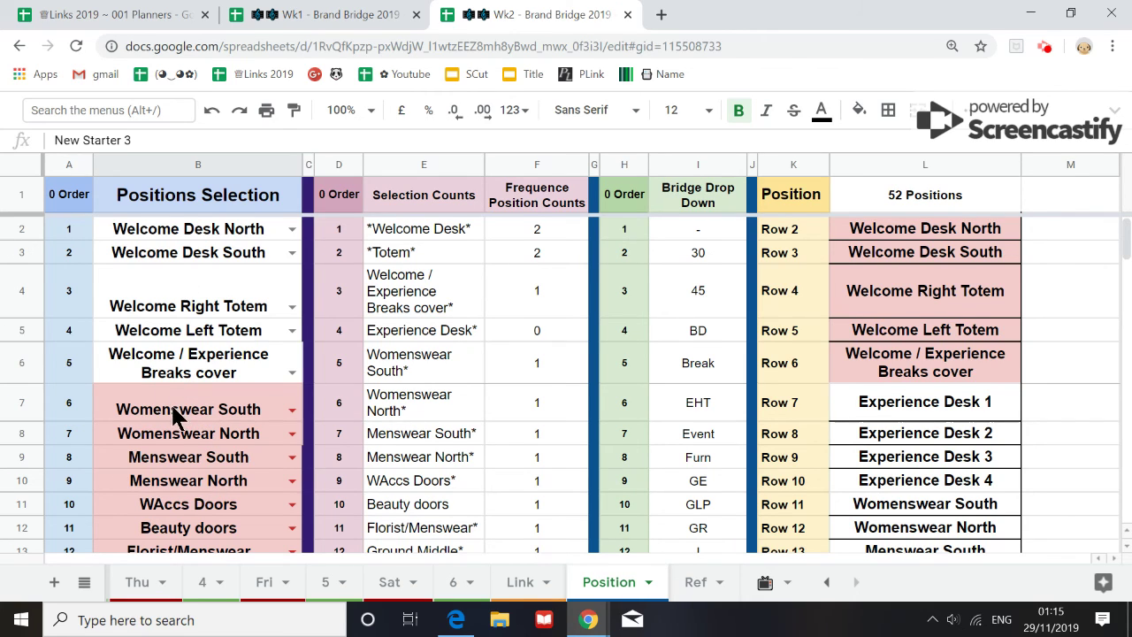
pyautogui.moveTo(911, 240); pyautogui.dragTo(946, 610)
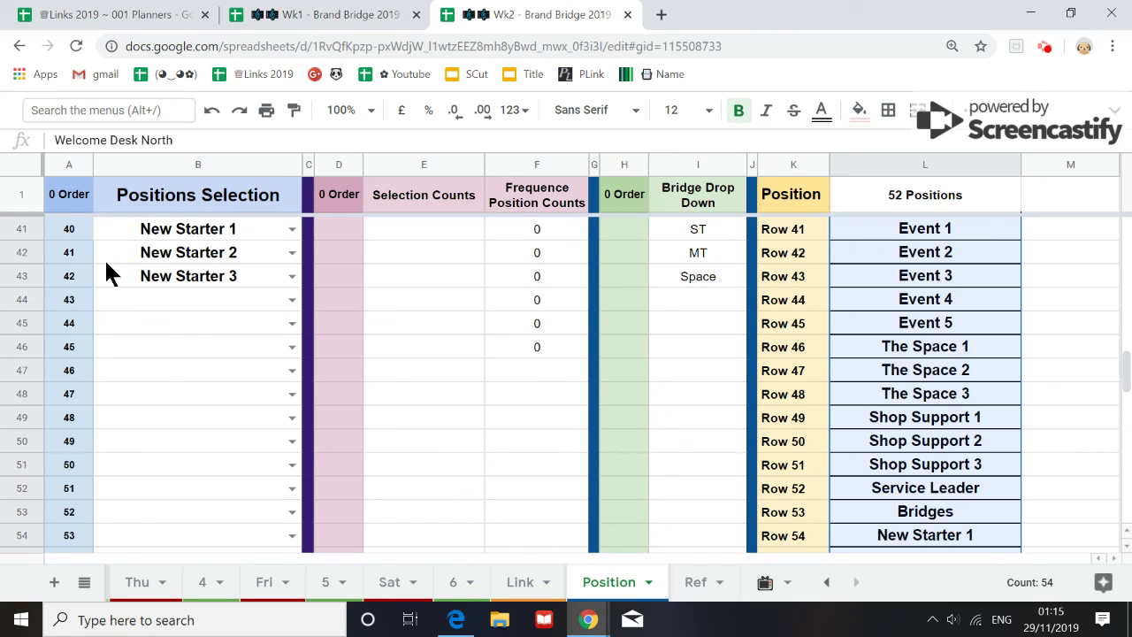
pyautogui.click(1044, 47)
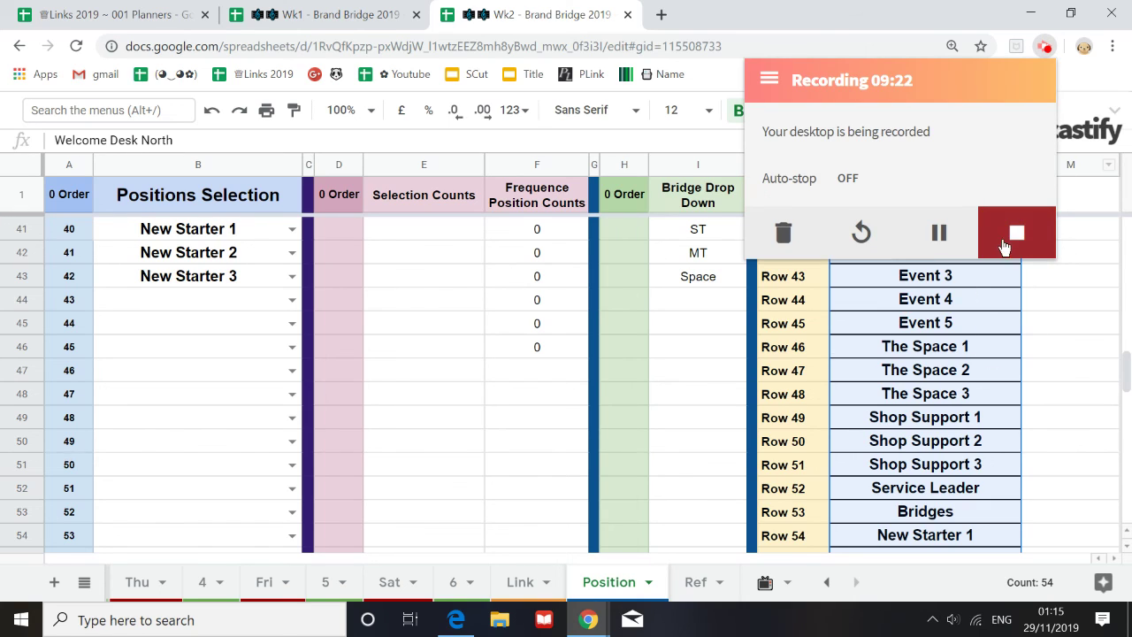